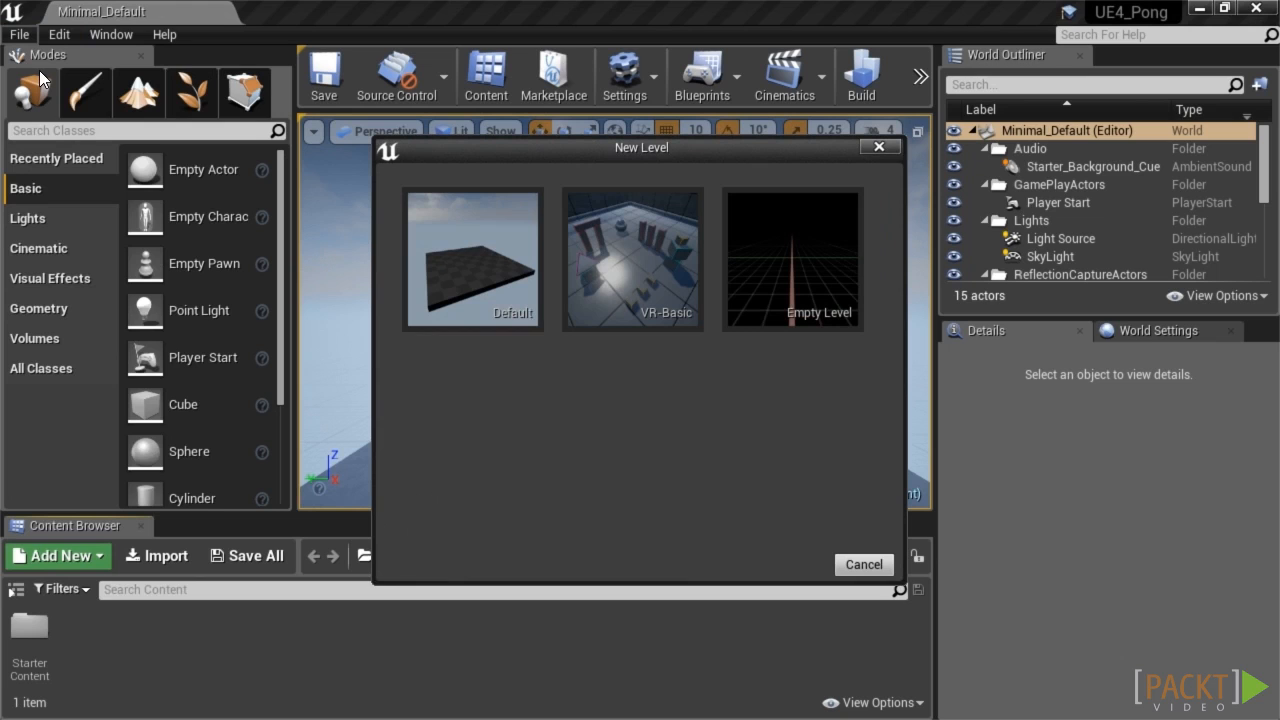
Create a new level from the Empty Level template and open the Save Level As dialog
{"action": "left_click", "coordinate": [808, 280]}
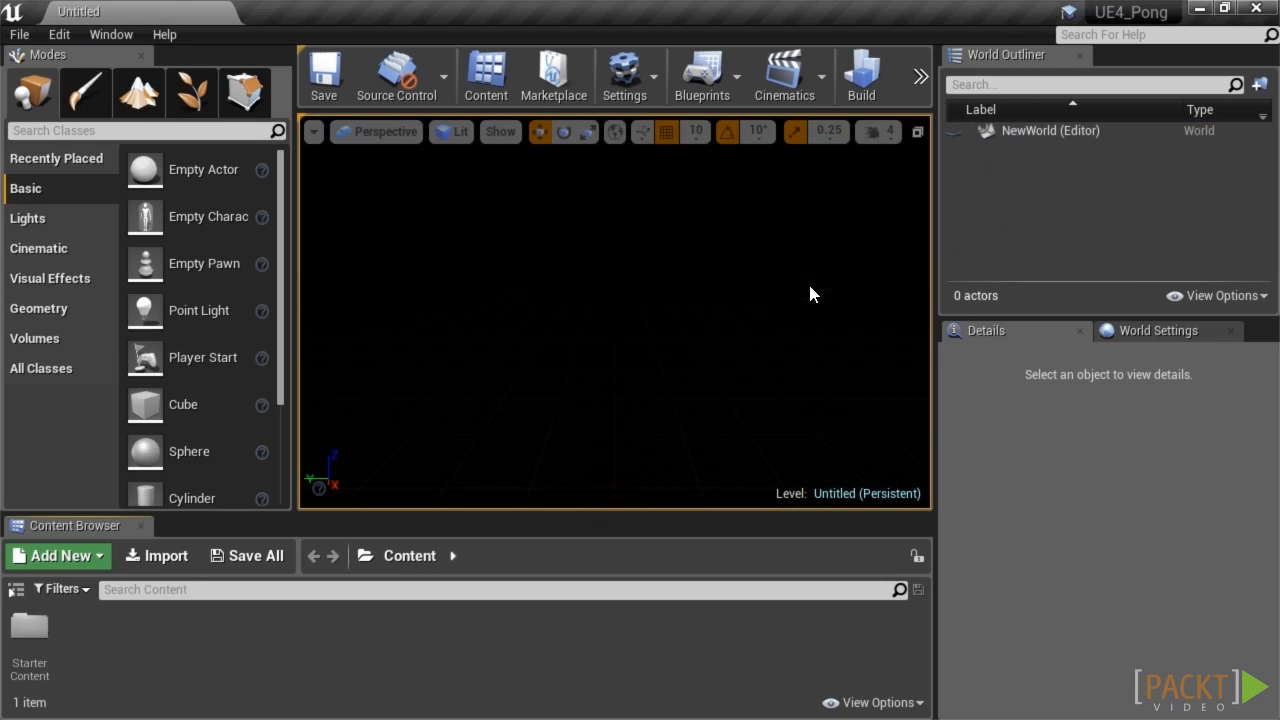
{"action": "left_click", "coordinate": [32, 36]}
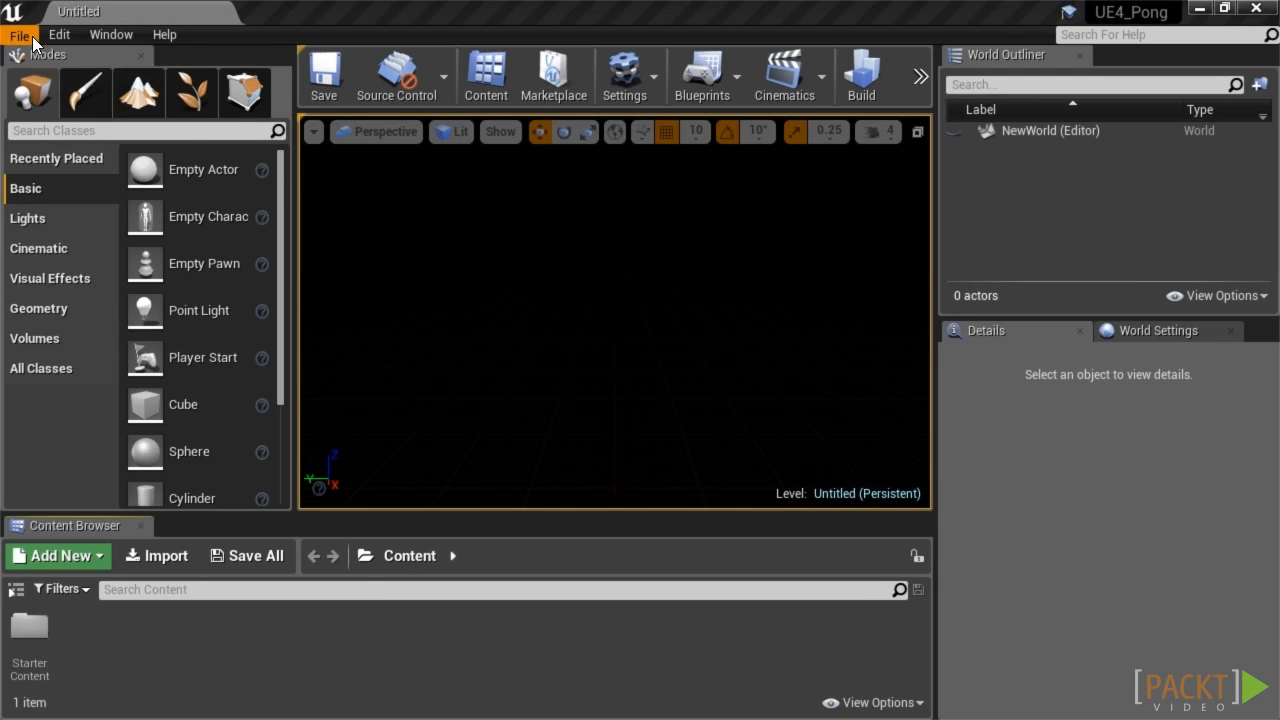
{"action": "left_click", "coordinate": [62, 137]}
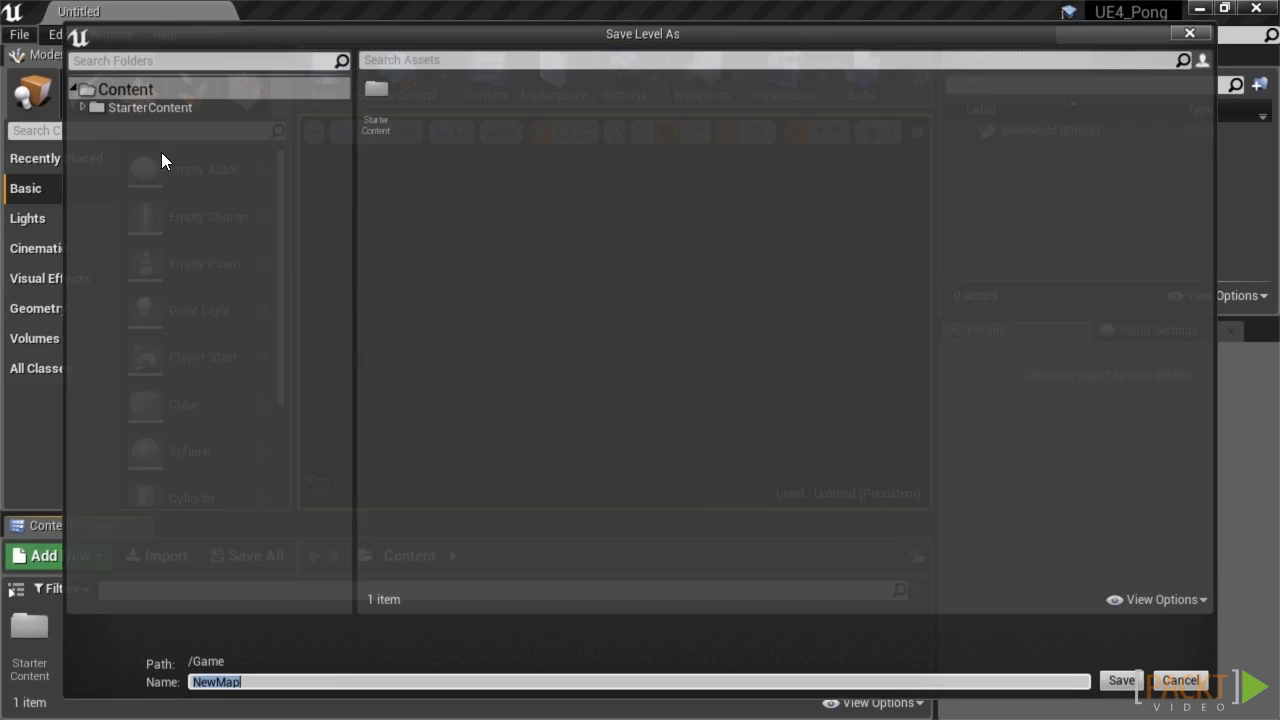
Create a folder named UE4_Pong directly under the Content folder
{"action": "right_click", "coordinate": [148, 89]}
{"action": "left_click", "coordinate": [200, 99]}
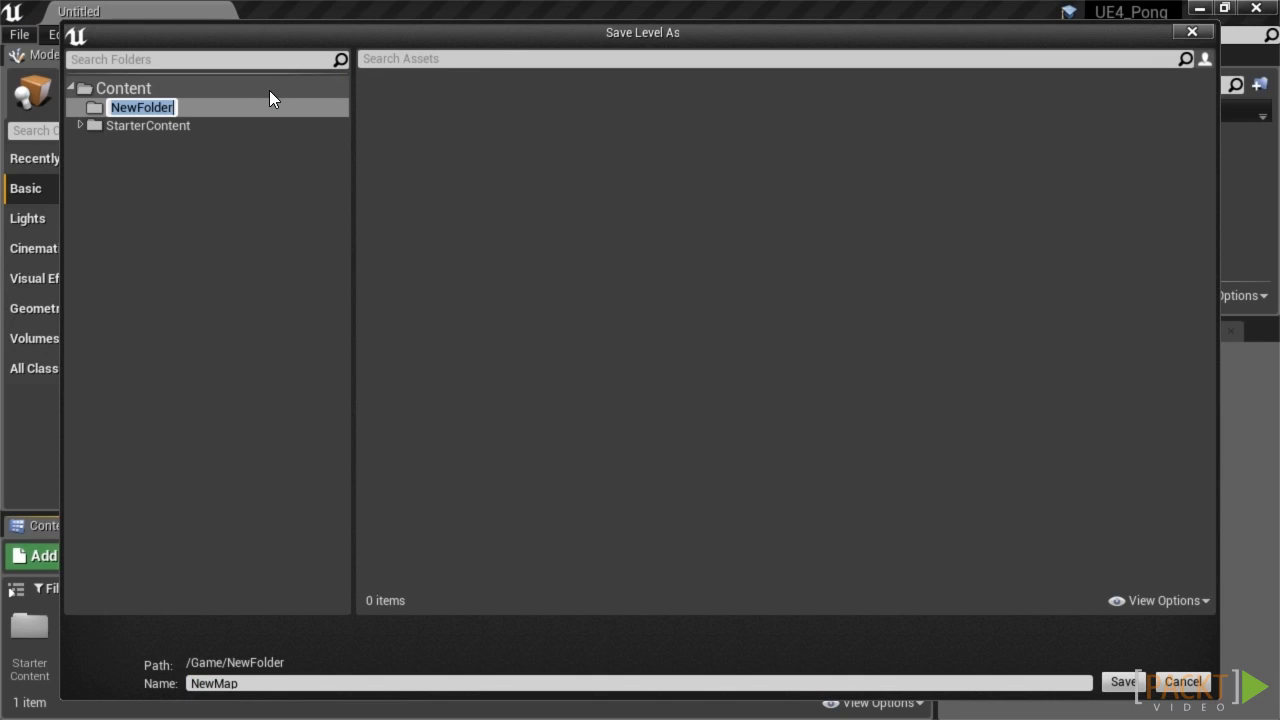
{"action": "type", "text": "UE$"}
{"action": "key", "text": "BackSpace"}
{"action": "type", "text": "4_Pong"}
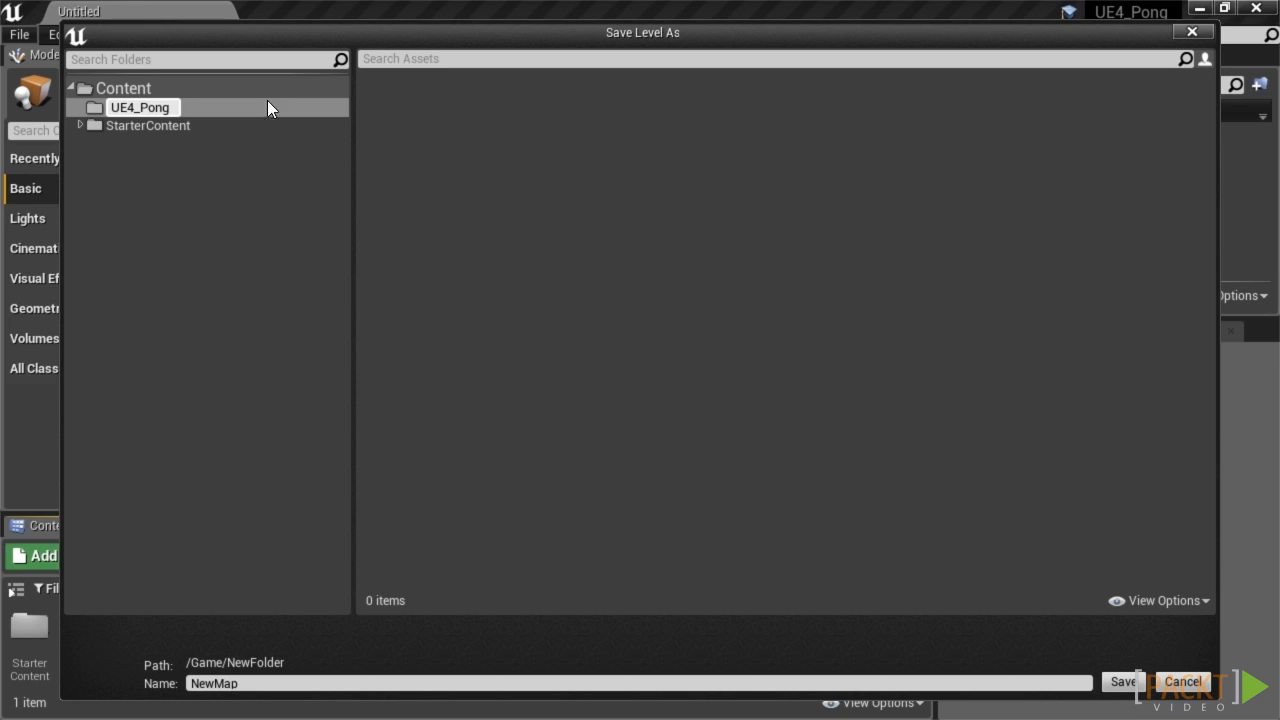
{"action": "key", "text": "Return"}
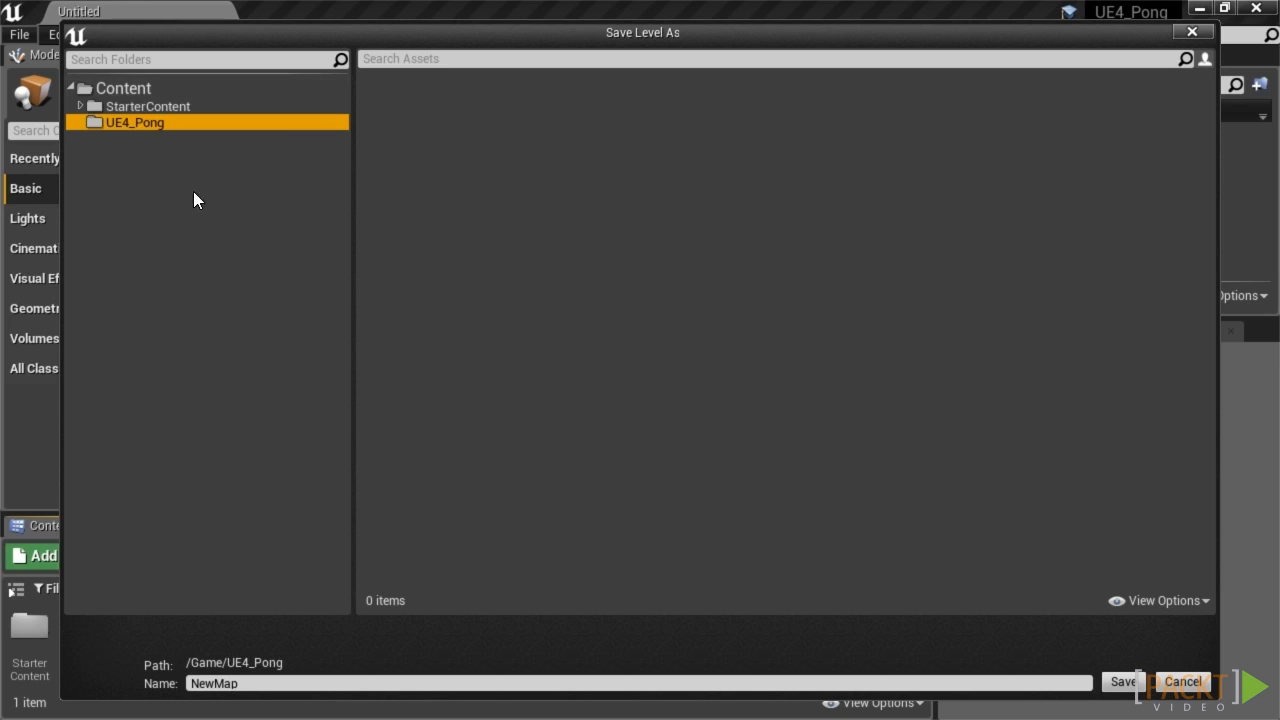
Create a subfolder named Maps inside the UE4_Pong folder
{"action": "right_click", "coordinate": [164, 124]}
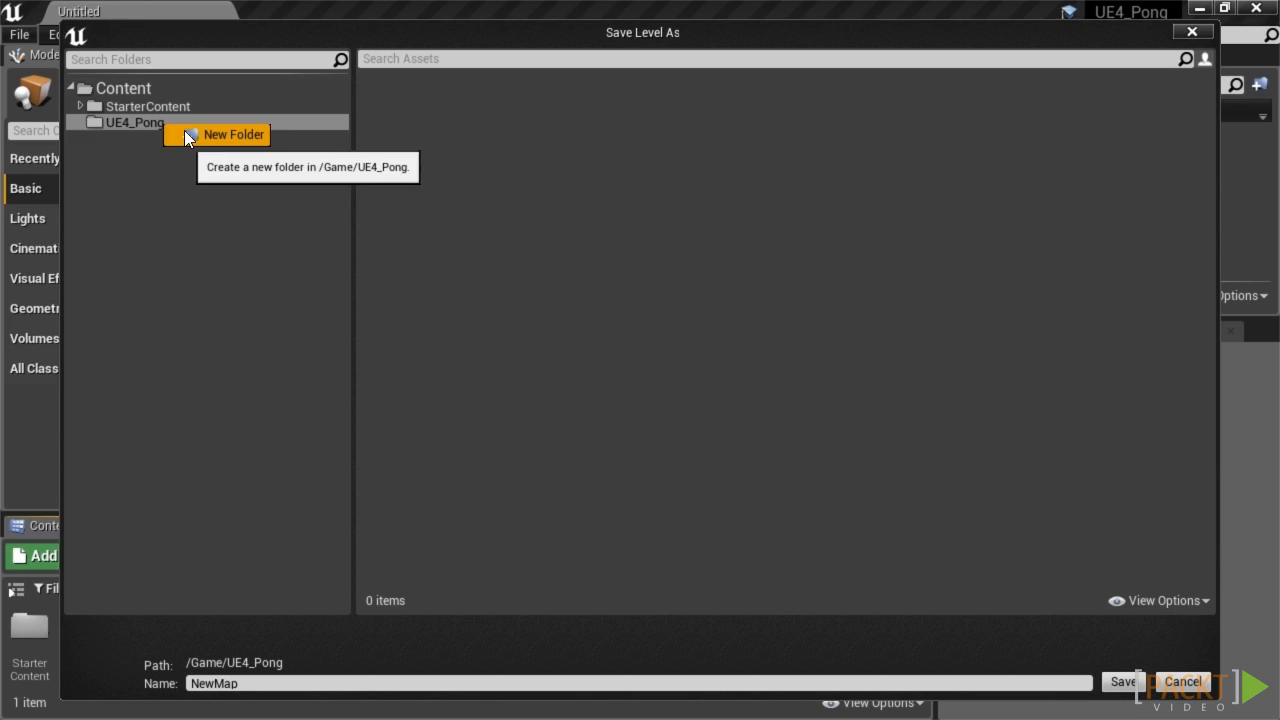
{"action": "left_click", "coordinate": [184, 130]}
{"action": "type", "text": "Maps"}
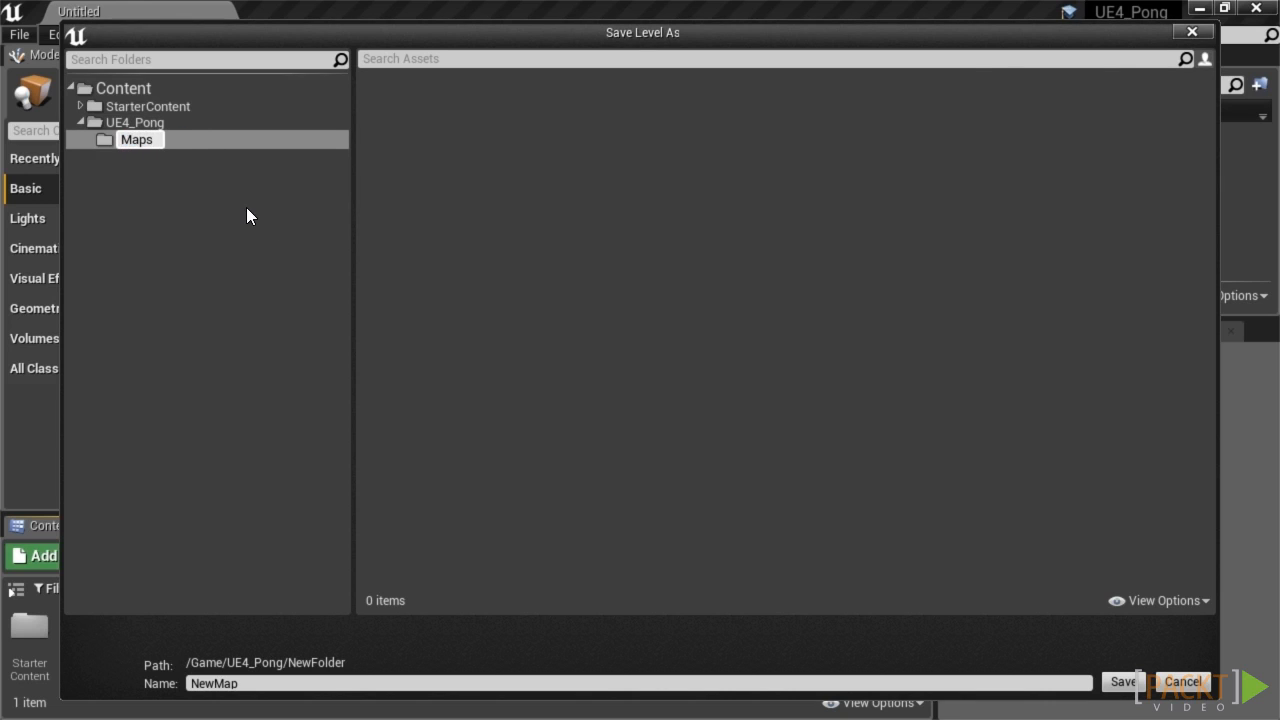
{"action": "key", "text": "Return"}
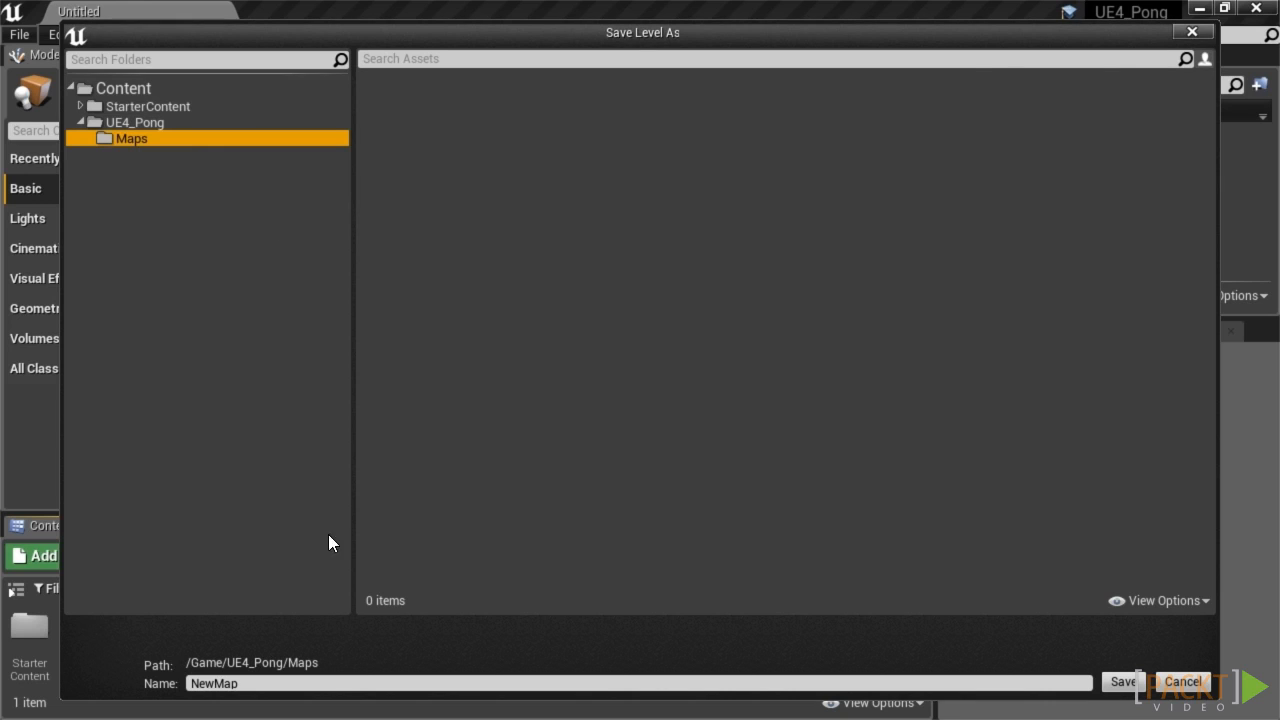
Save the level as Pong_Playfield in the UE4_Pong Maps folder
{"action": "left_click", "coordinate": [247, 680]}
{"action": "type", "text": "Pong_Playfield"}
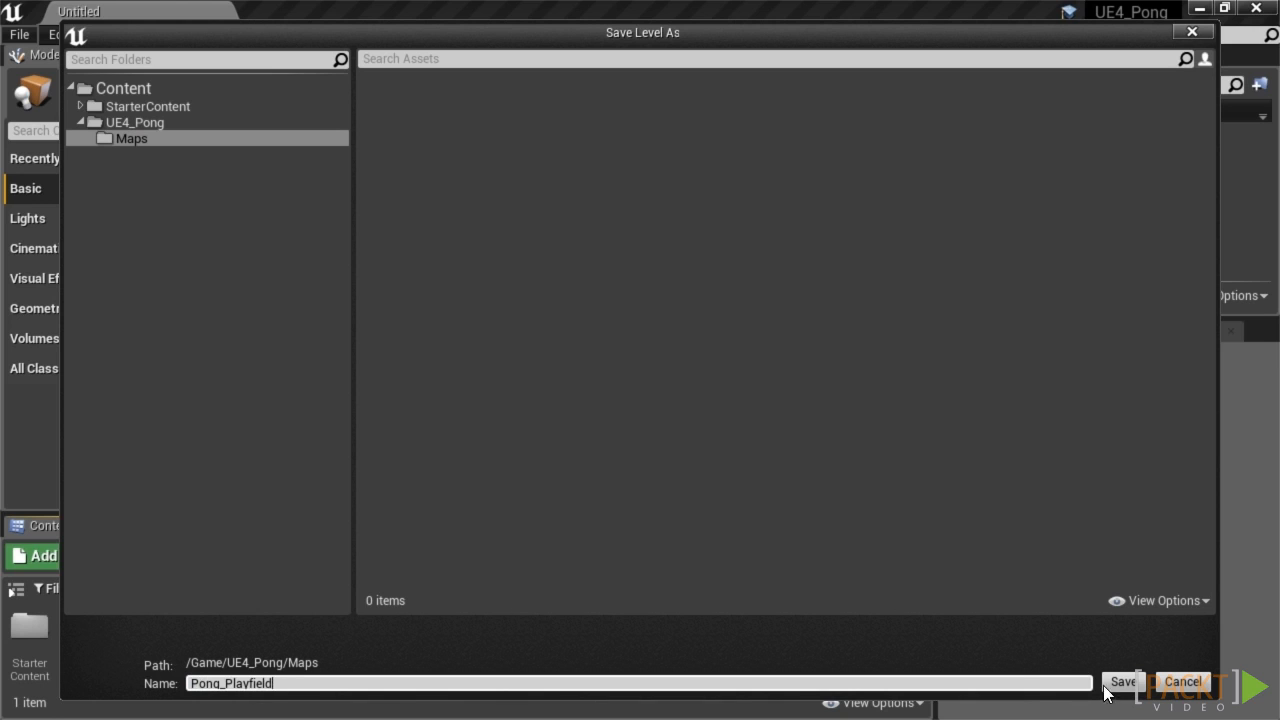
{"action": "left_click", "coordinate": [1110, 684]}
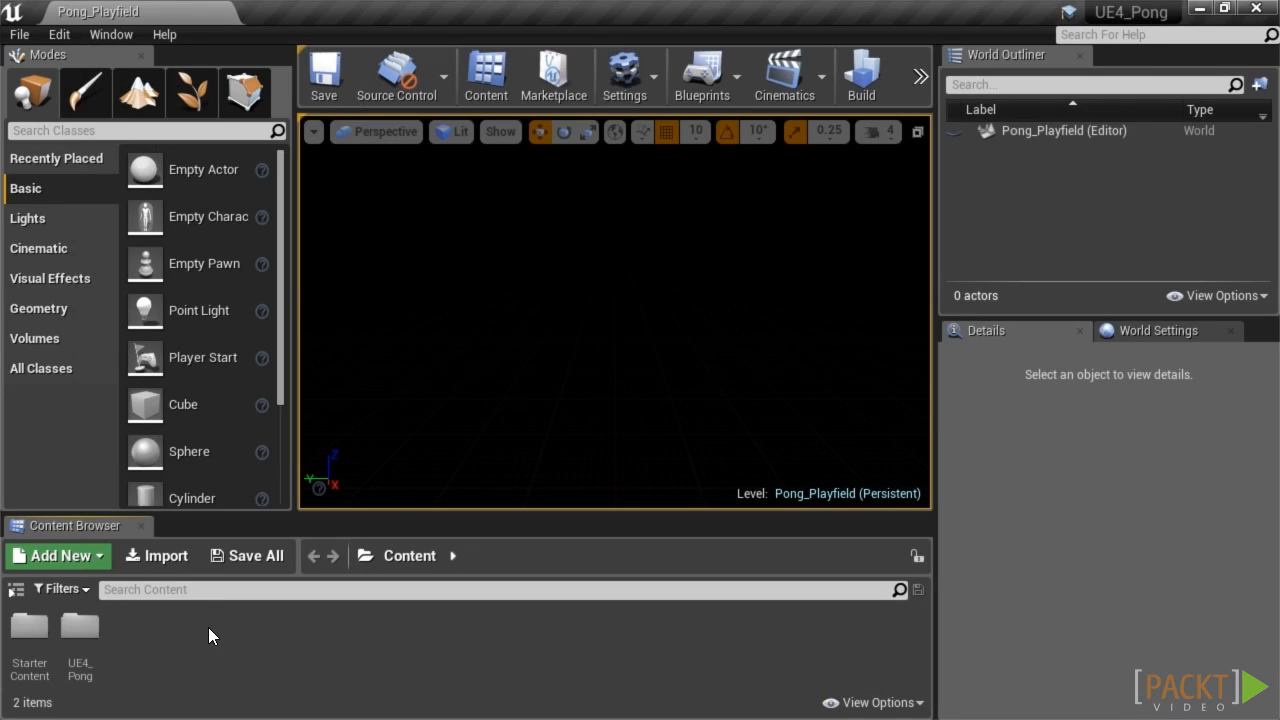
Open the UE4_Pong content folder and create a folder named Mesh in it
{"action": "double_click", "coordinate": [90, 628]}
{"action": "right_click", "coordinate": [92, 626]}
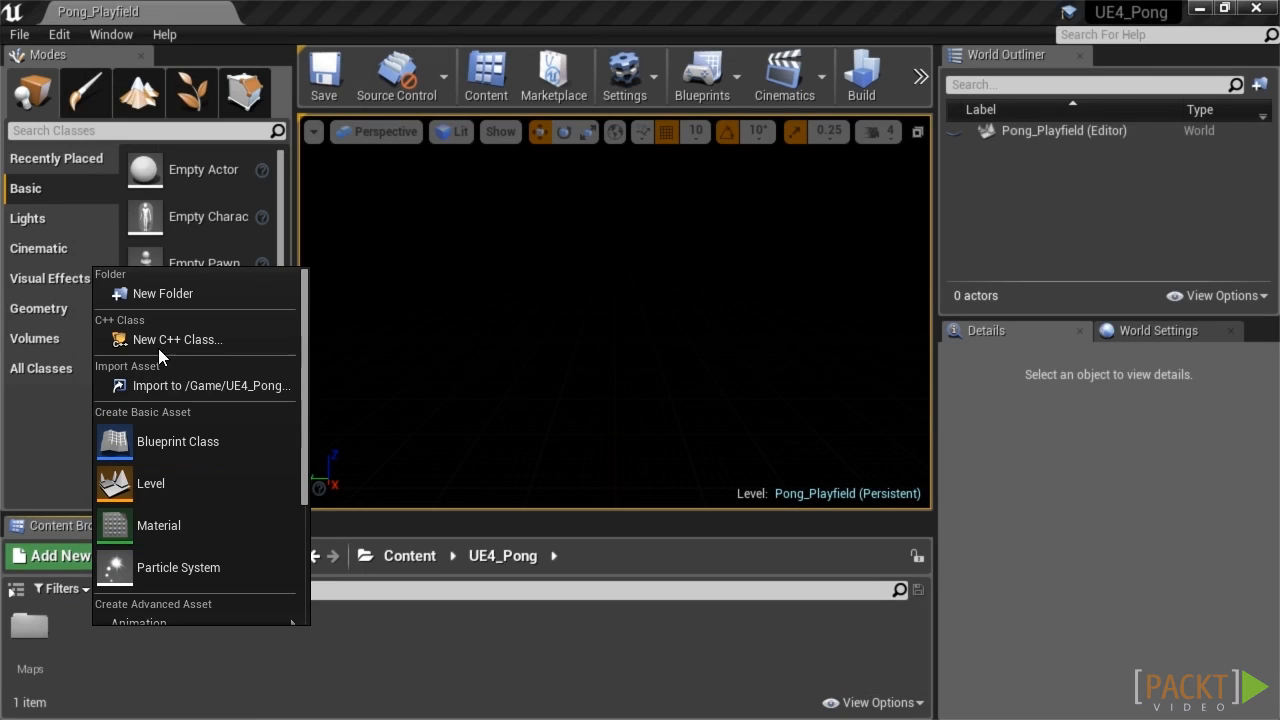
{"action": "left_click", "coordinate": [162, 296]}
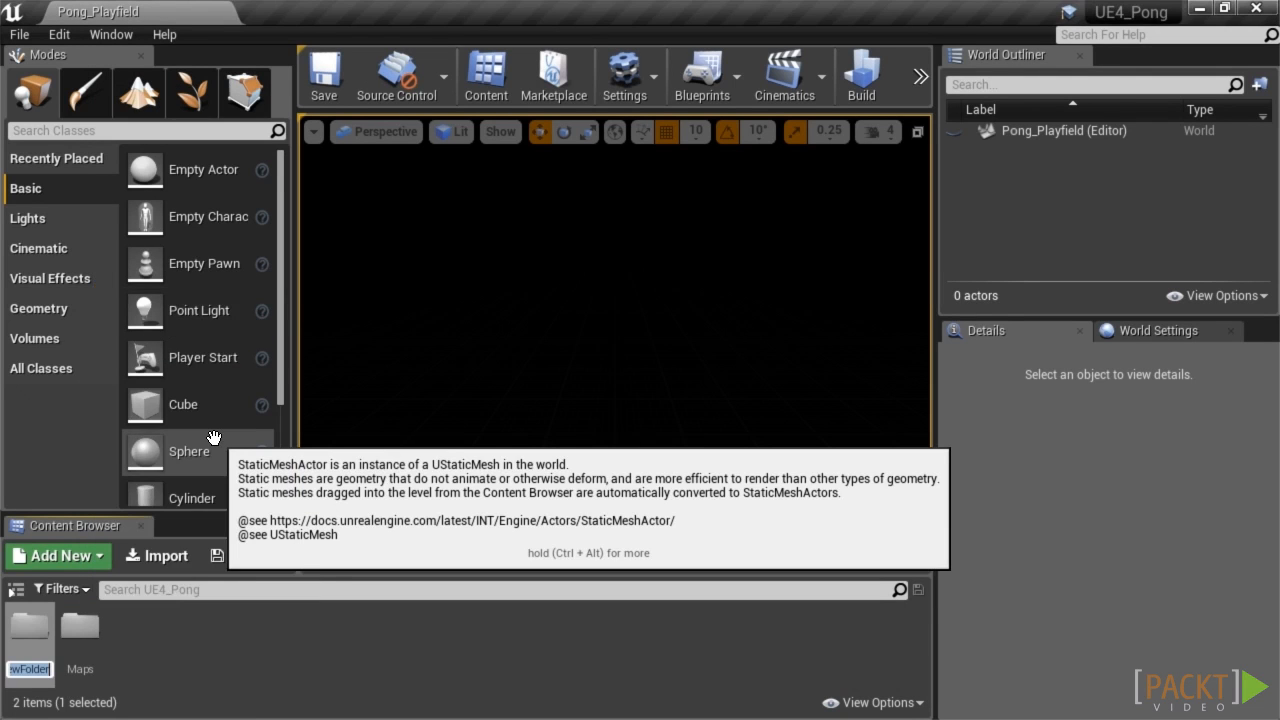
{"action": "type", "text": "Mesh"}
{"action": "key", "text": "Return"}
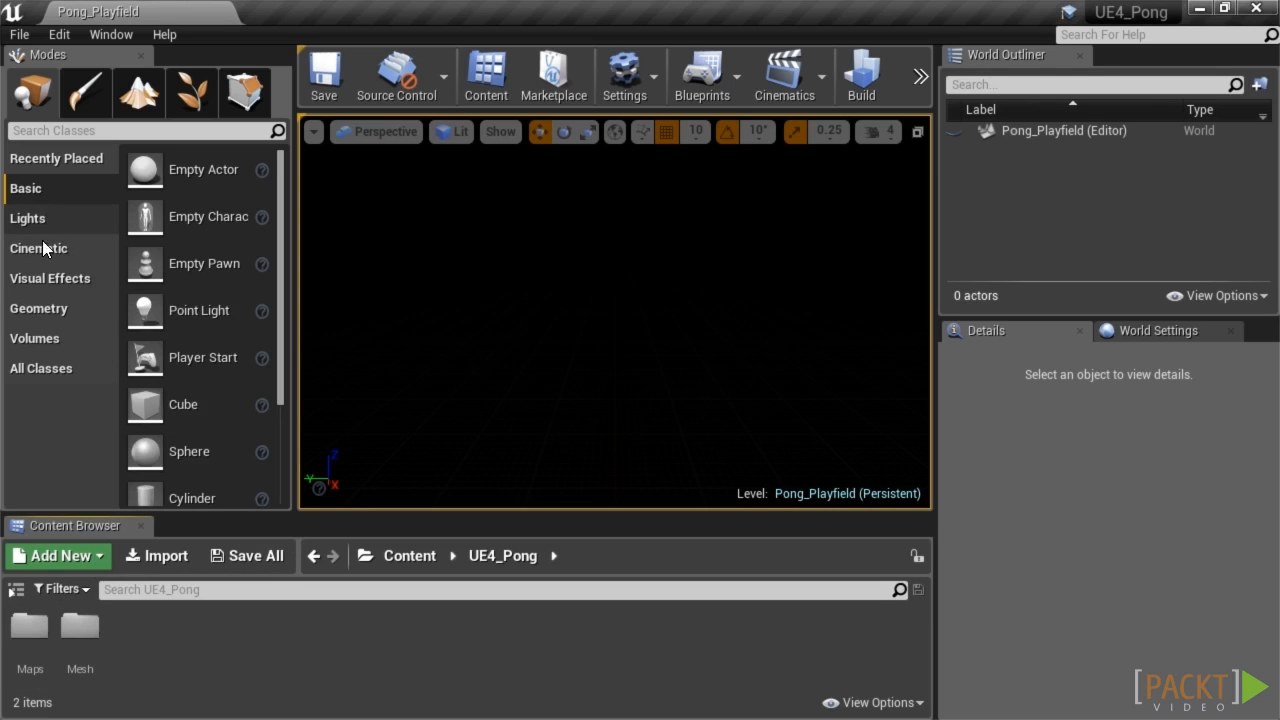
Add an additive Box geometry brush to the level and reset its location to the world origin
{"action": "left_click", "coordinate": [36, 308]}
{"action": "left_click_drag", "start_coordinate": [145, 168], "coordinate": [474, 291]}
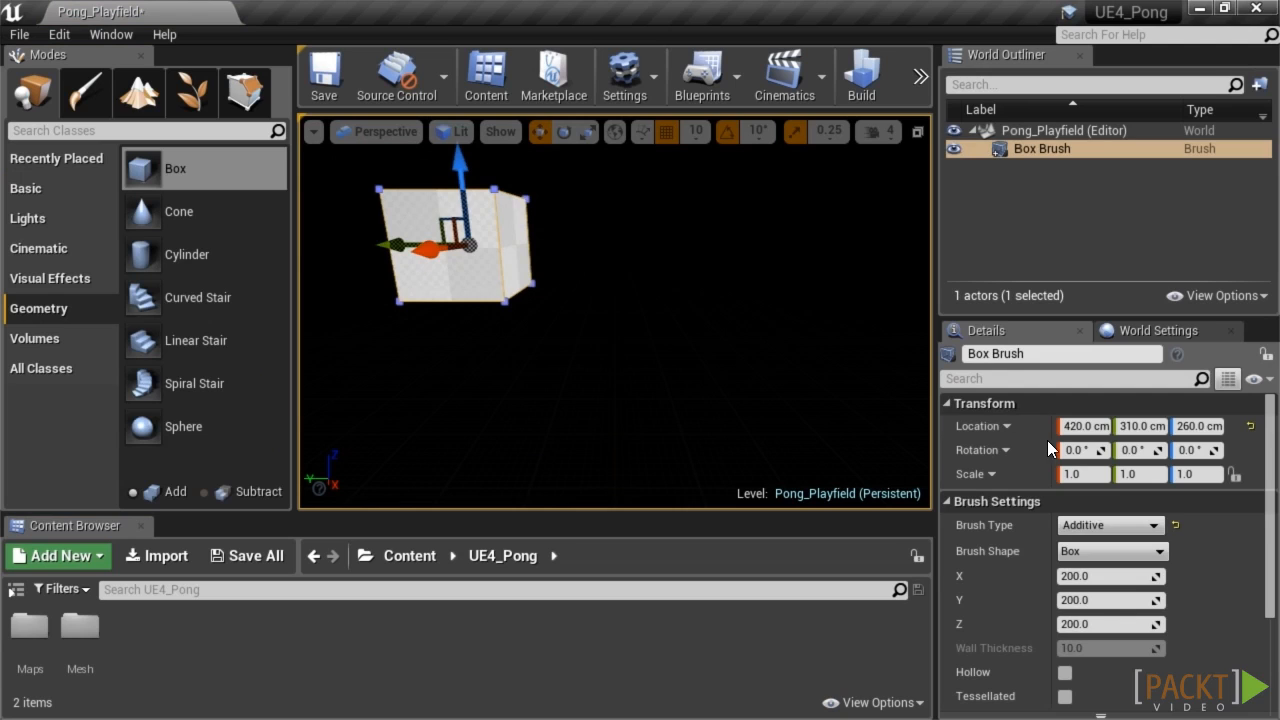
{"action": "mouse_move", "coordinate": [1052, 440]}
{"action": "left_mouse_down"}
{"action": "mouse_move", "coordinate": [1067, 438]}
{"action": "mouse_move", "coordinate": [1034, 437]}
{"action": "left_mouse_up"}
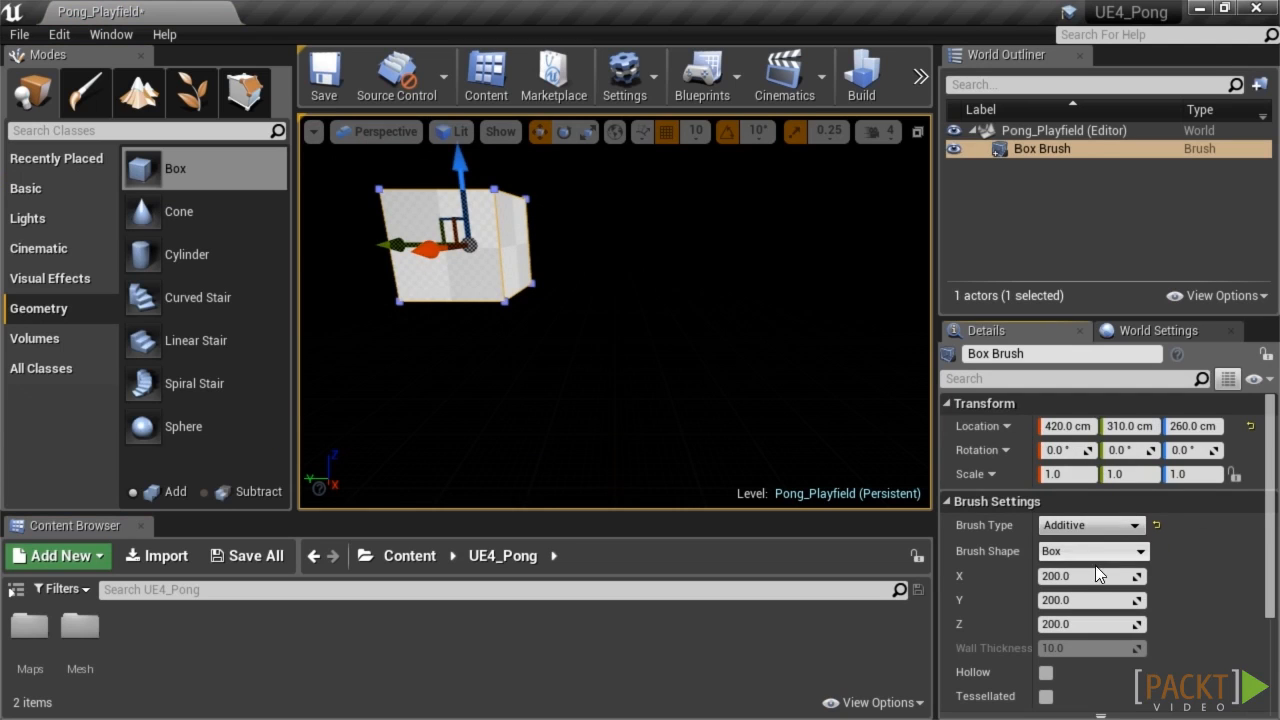
{"action": "left_click", "coordinate": [1251, 432]}
{"action": "key", "text": "f"}
{"action": "scroll", "coordinate": [680, 368], "scroll_direction": "down", "scroll_amount": 5}
{"action": "left_click_drag", "start_coordinate": [680, 368], "coordinate": [625, 368], "text": "alt"}
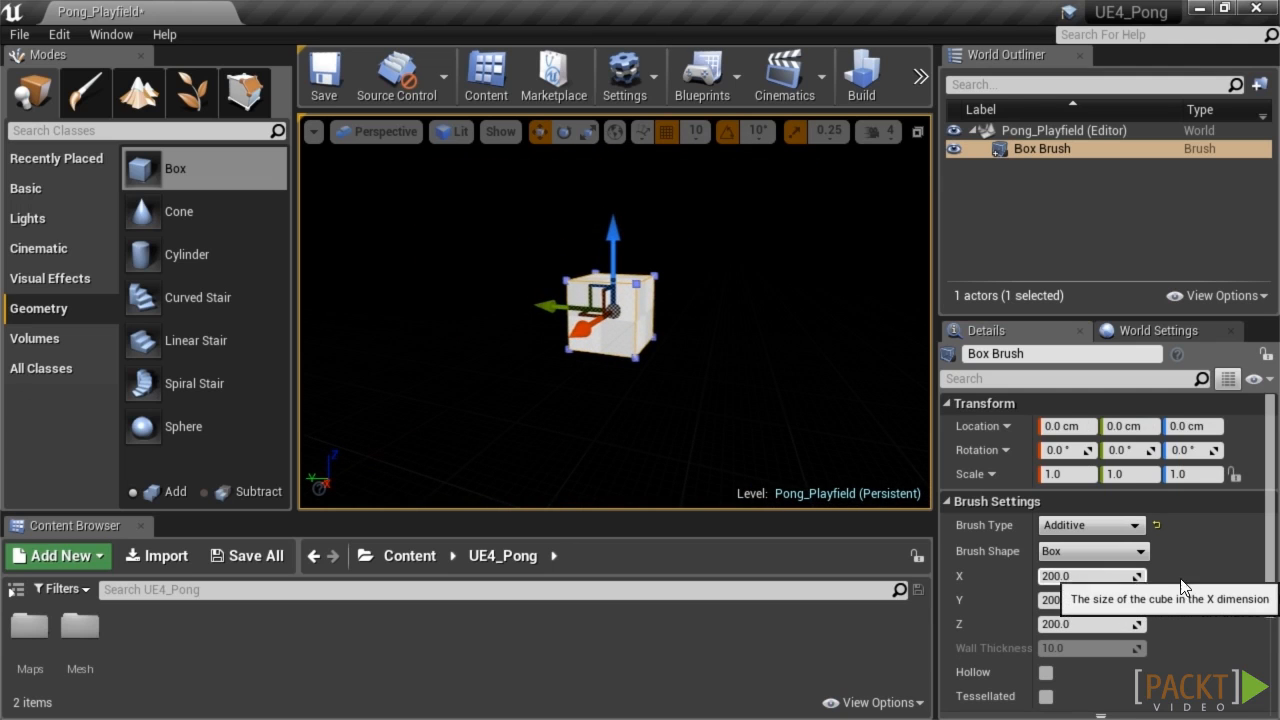
Try setting the box brush's X size to 100
{"action": "left_click", "coordinate": [1070, 578]}
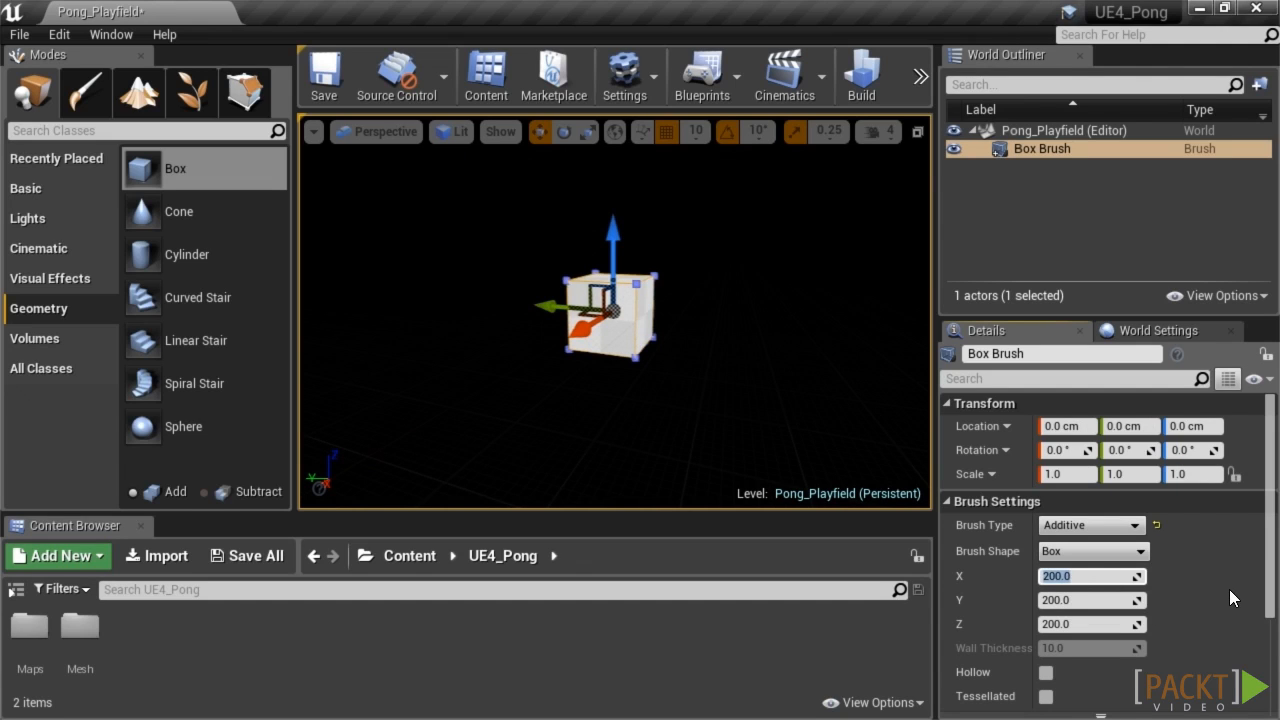
{"action": "type", "text": "100"}
{"action": "key", "text": "Tab"}
{"action": "type", "text": "500"}
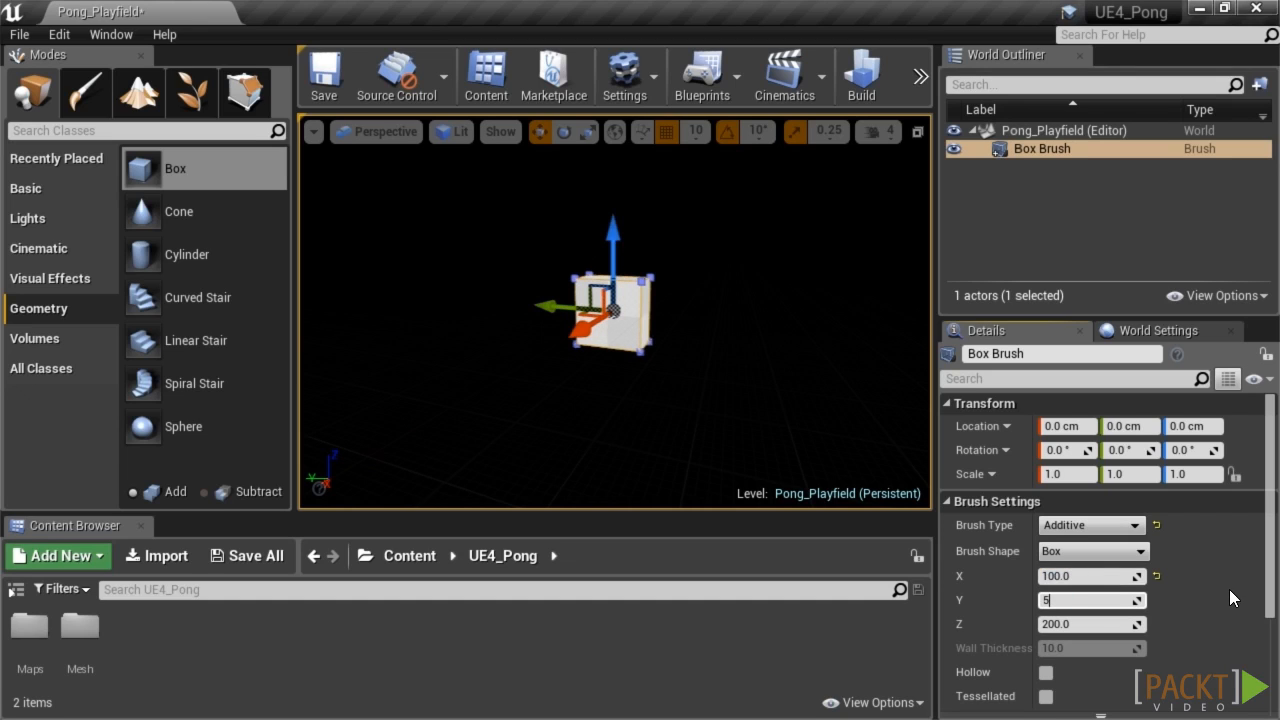
{"action": "key", "text": "BackSpace"}
{"action": "key", "text": "BackSpace"}
{"action": "type", "text": "12"}
{"action": "key", "text": "BackSpace"}
{"action": "key", "text": "BackSpace"}
{"action": "key", "text": "BackSpace"}
Set the box brush's size to 2880 in X, 5120 in Y and 10 in Z
{"action": "left_click", "coordinate": [1077, 578]}
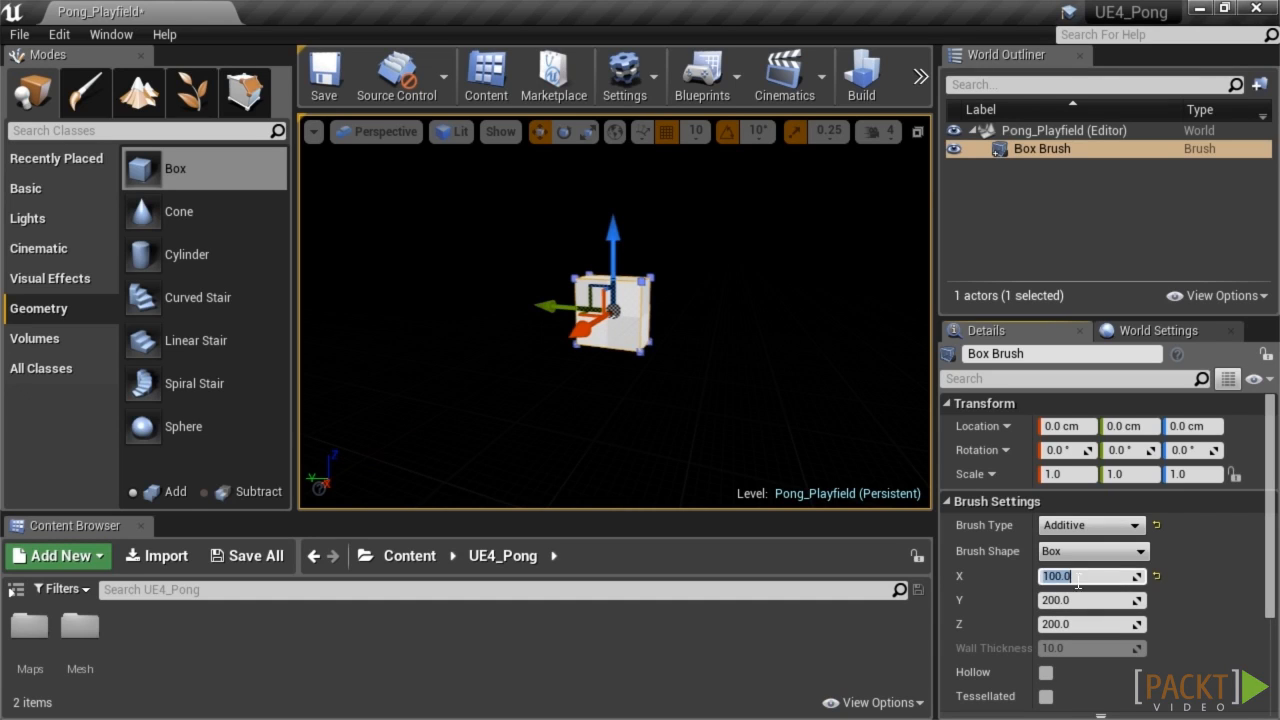
{"action": "type", "text": "2880"}
{"action": "key", "text": "Return"}
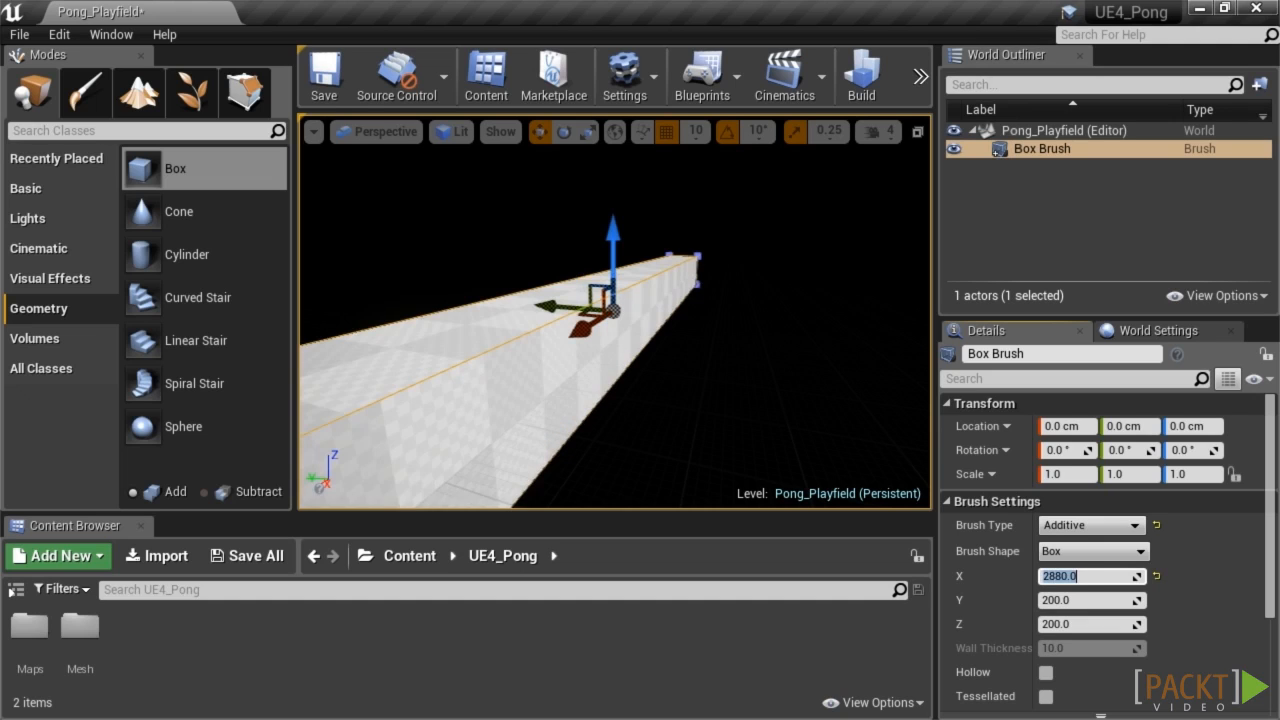
{"action": "left_click", "coordinate": [1065, 600]}
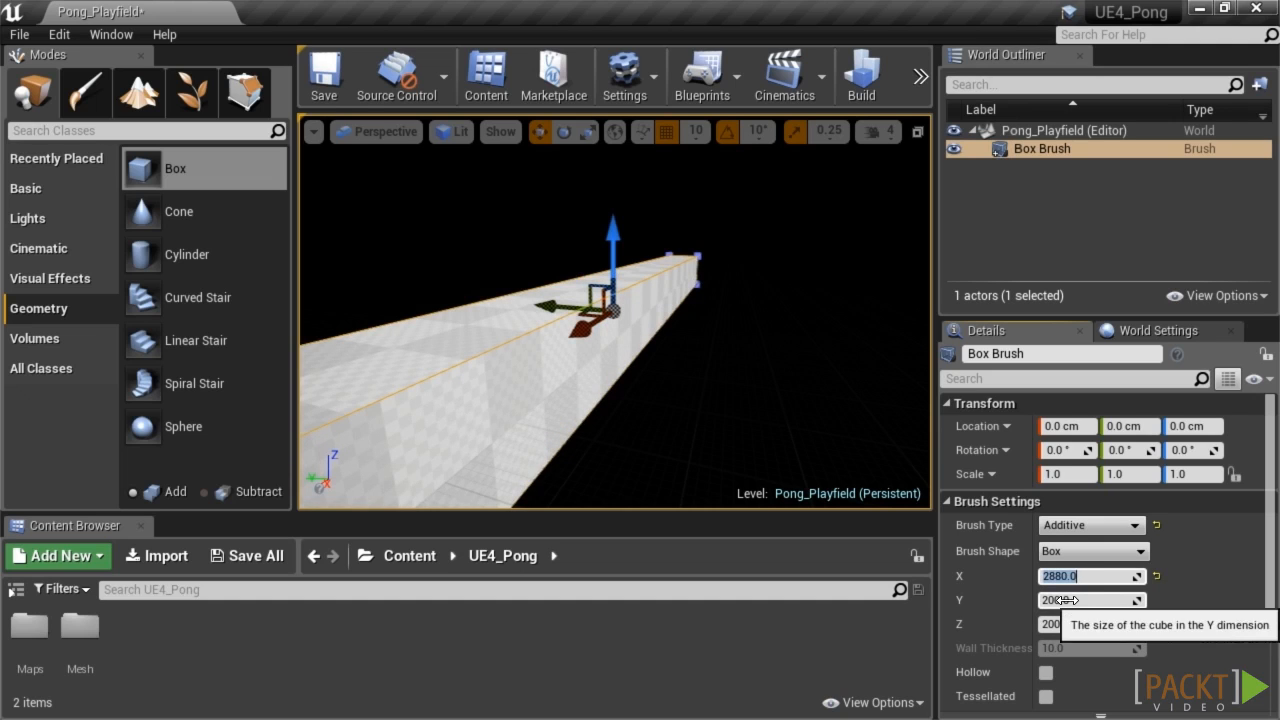
{"action": "type", "text": "5120"}
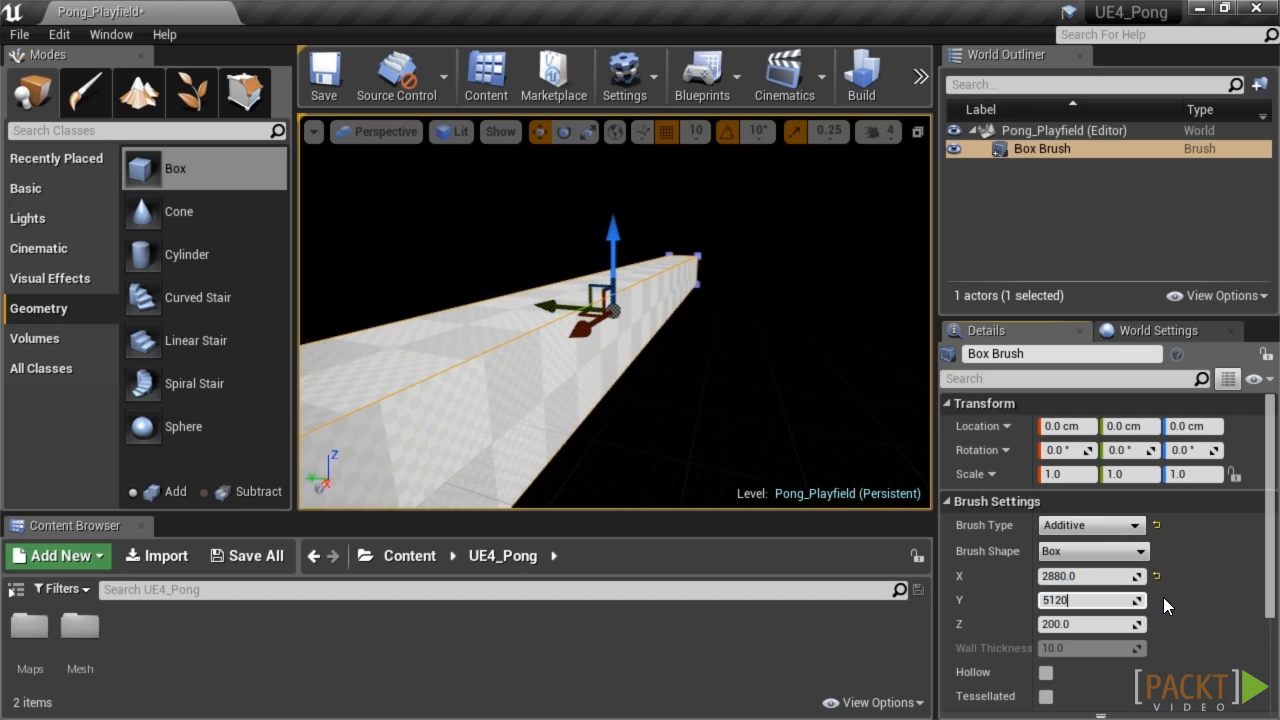
{"action": "key", "text": "Return"}
{"action": "left_click", "coordinate": [1100, 624]}
{"action": "type", "text": "10"}
{"action": "key", "text": "Return"}
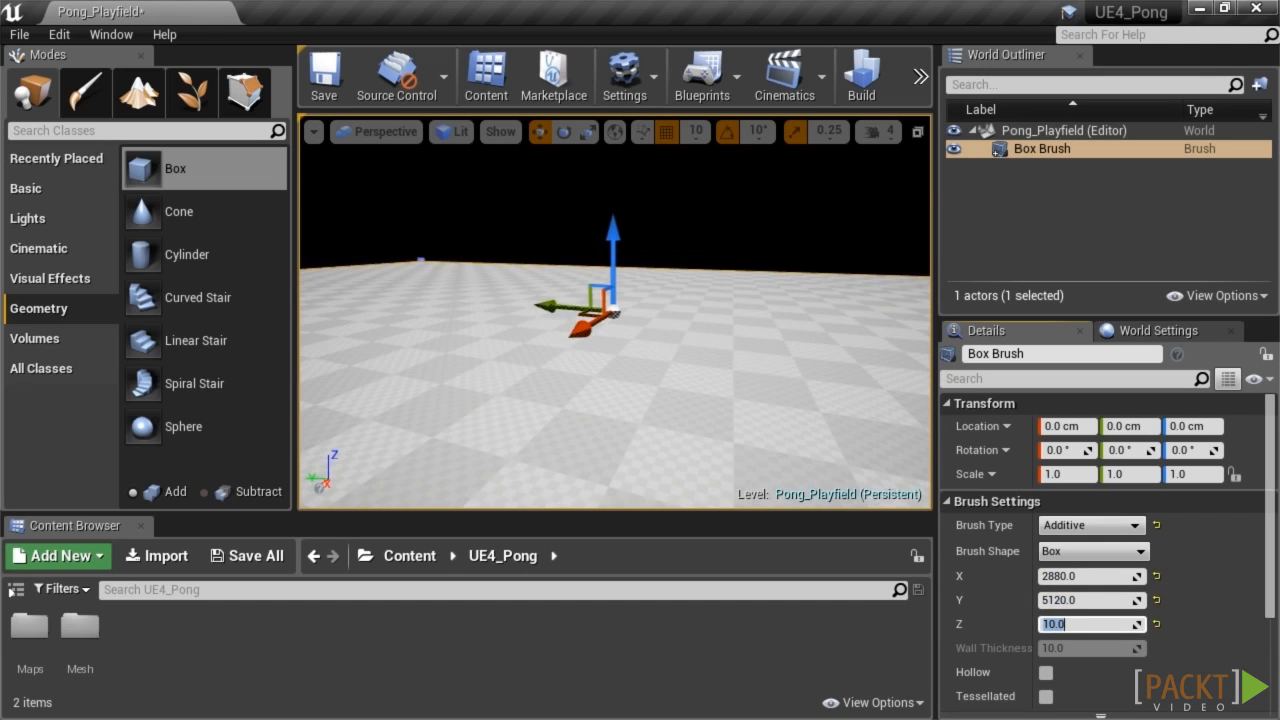
Duplicate the flat box brush along the vertical axis and reset the copy's location to the origin
{"action": "key", "text": "f"}
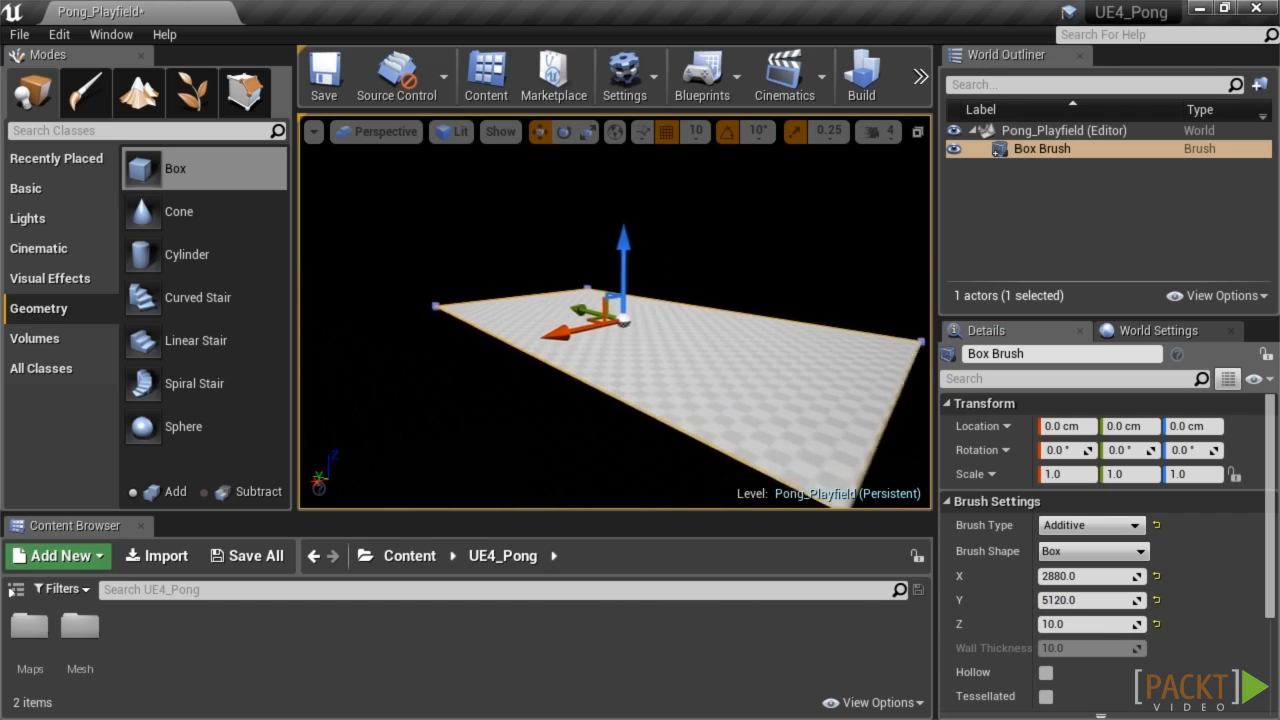
{"action": "mouse_move", "coordinate": [615, 312]}
{"action": "right_mouse_down"}
{"action": "mouse_move", "coordinate": [615, 350]}
{"action": "mouse_move", "coordinate": [612, 240]}
{"action": "mouse_move", "coordinate": [612, 318]}
{"action": "mouse_move", "coordinate": [612, 255]}
{"action": "mouse_move", "coordinate": [613, 295]}
{"action": "right_mouse_up"}
{"action": "right_click_drag", "start_coordinate": [729, 306], "coordinate": [728, 304]}
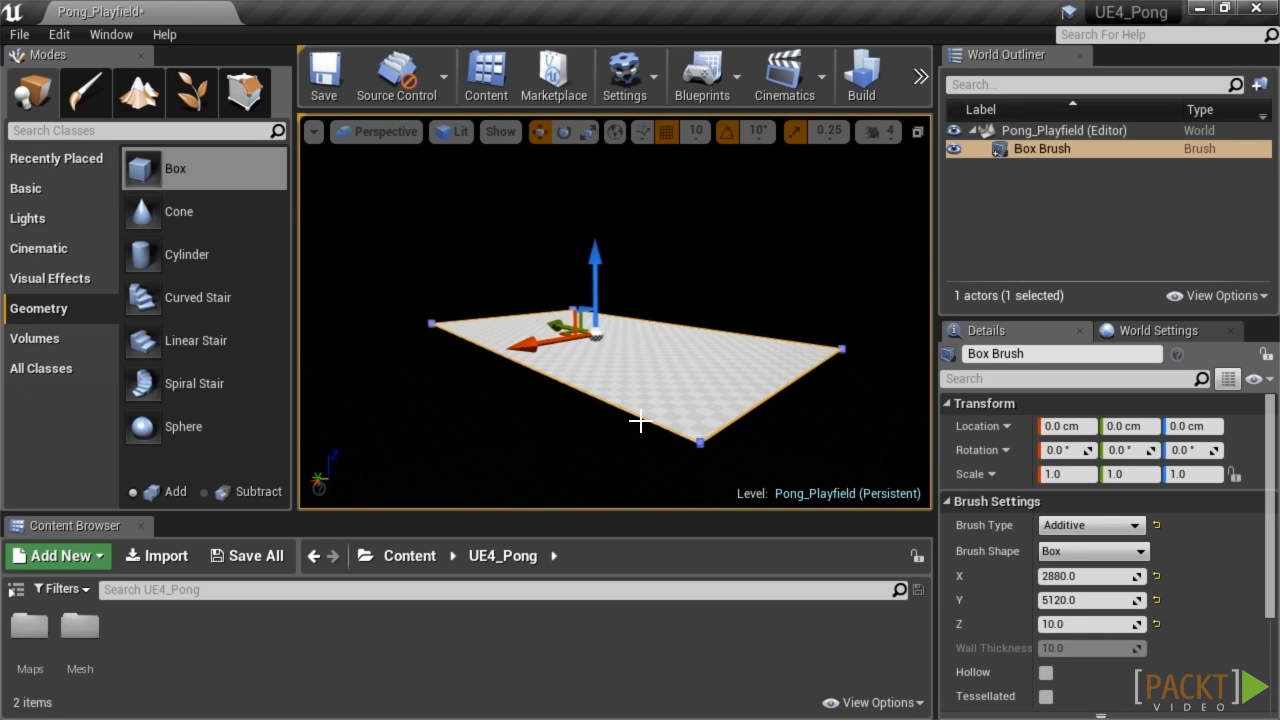
{"action": "mouse_move", "coordinate": [666, 395]}
{"action": "right_mouse_down"}
{"action": "mouse_move", "coordinate": [666, 375]}
{"action": "mouse_move", "coordinate": [666, 400]}
{"action": "right_mouse_up"}
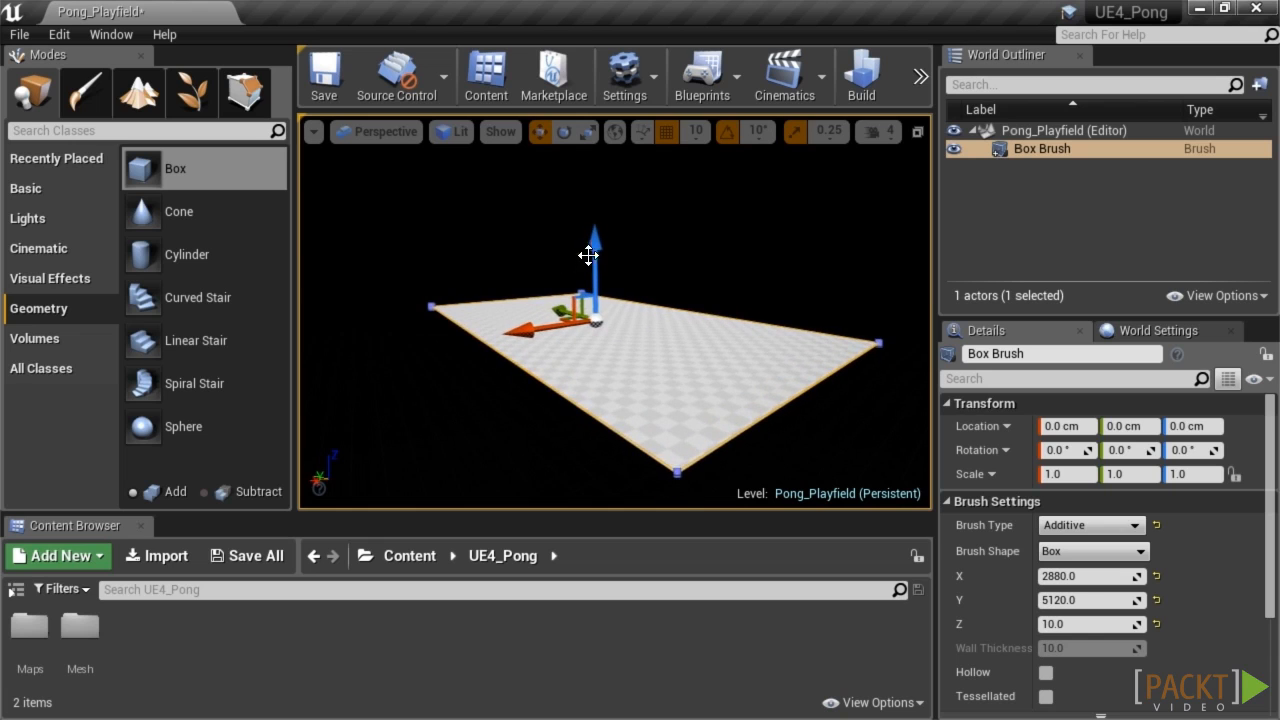
{"action": "mouse_move", "coordinate": [595, 254]}
{"action": "left_mouse_down", "text": "alt"}
{"action": "mouse_move", "coordinate": [593, 228]}
{"action": "mouse_move", "coordinate": [590, 260]}
{"action": "left_mouse_up", "text": "alt"}
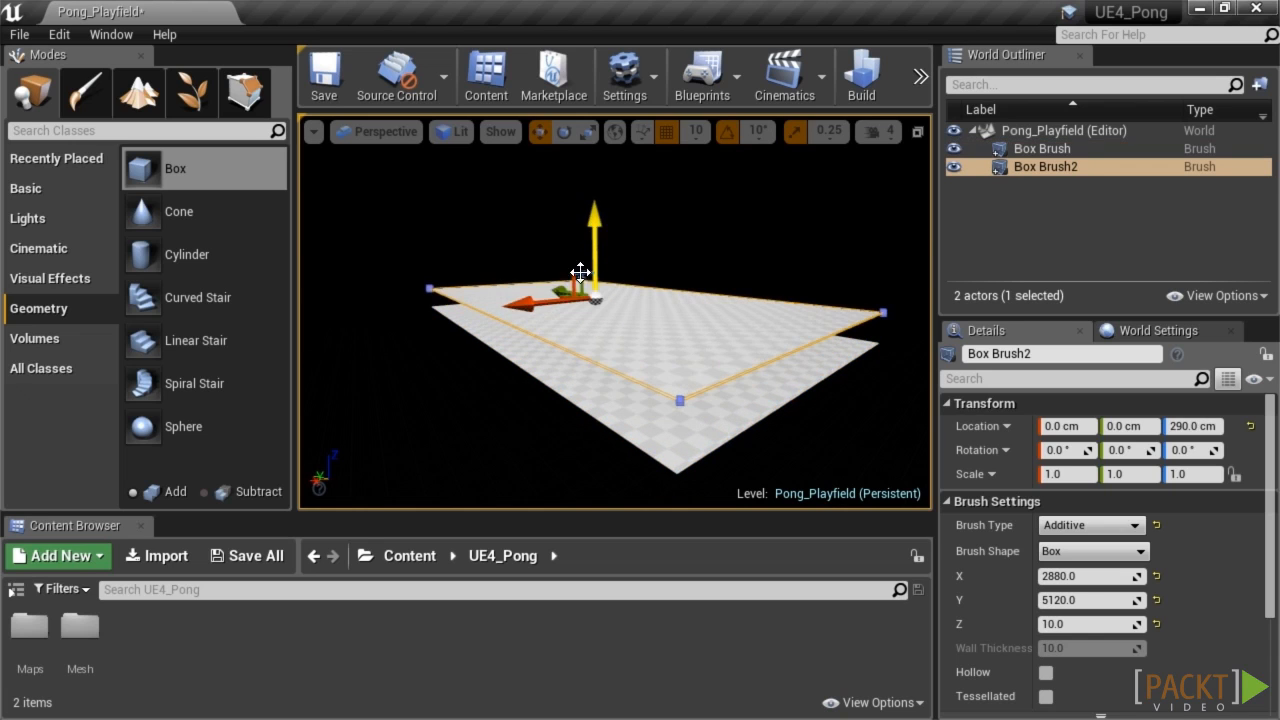
{"action": "left_click", "coordinate": [1249, 427]}
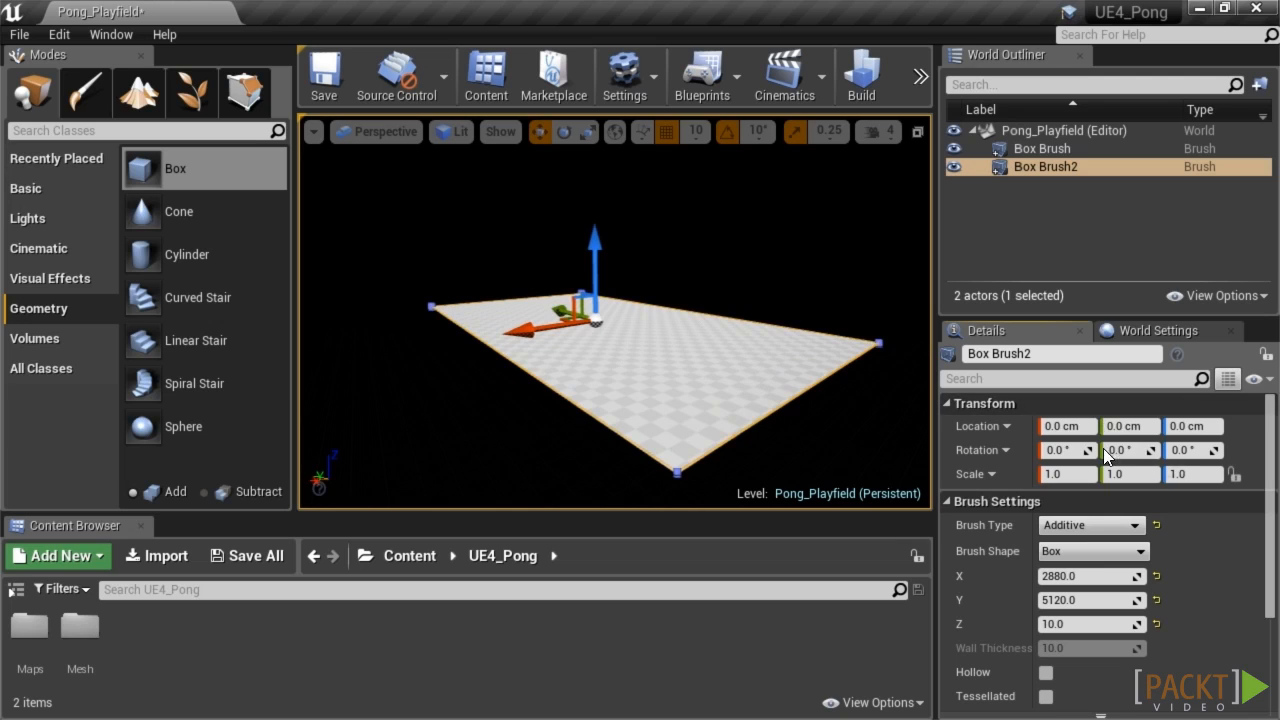
Set the duplicated brush's X size to 100 and its Z size to 100
{"action": "left_click", "coordinate": [1070, 575]}
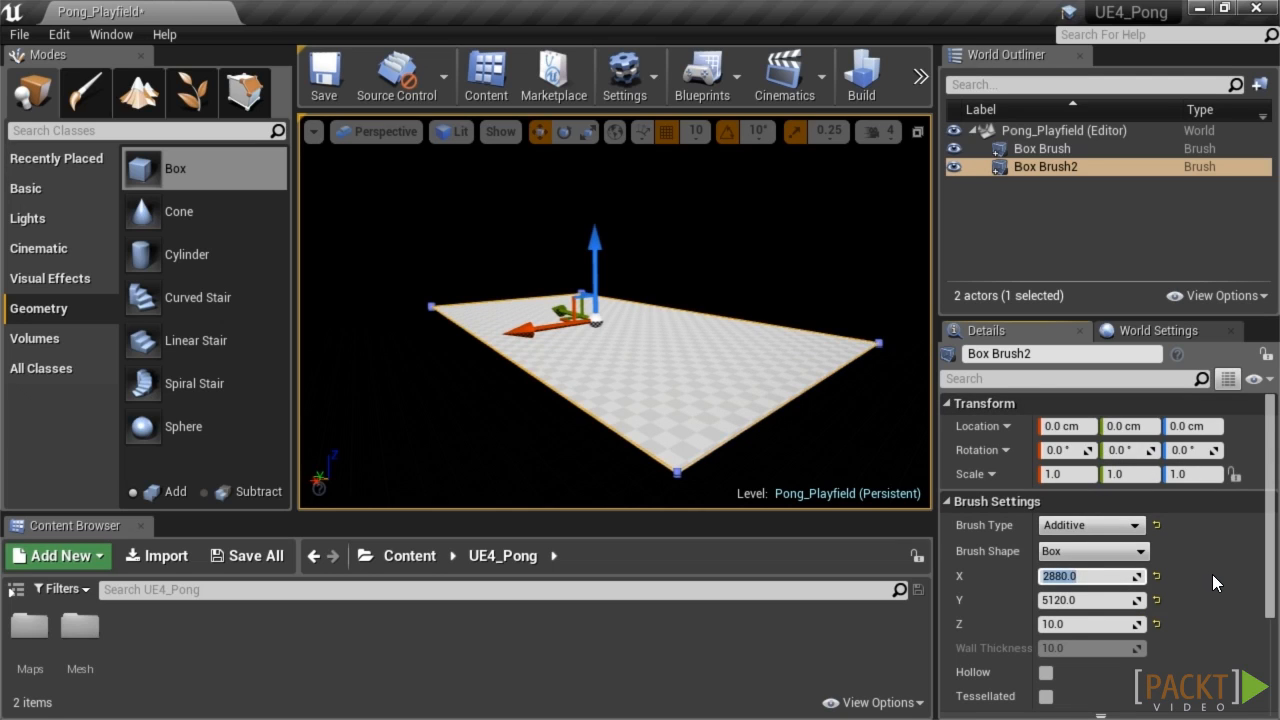
{"action": "type", "text": "100"}
{"action": "key", "text": "Return"}
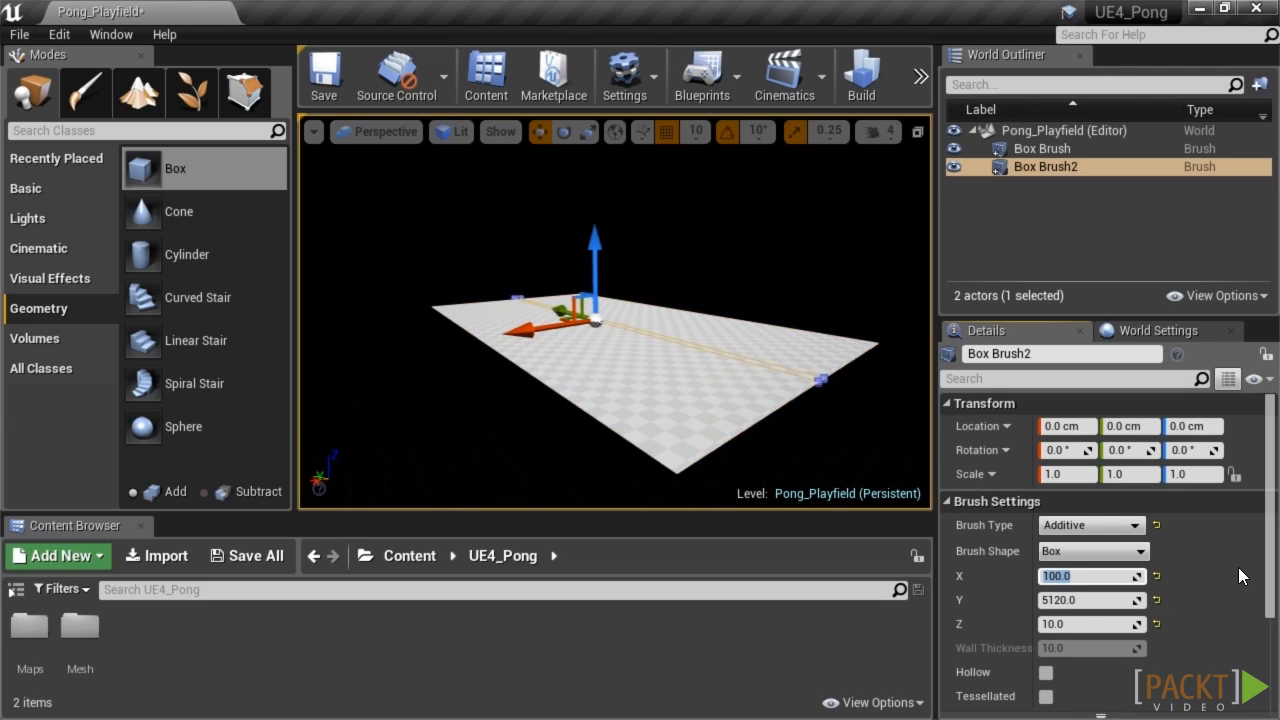
{"action": "left_click", "coordinate": [1068, 625]}
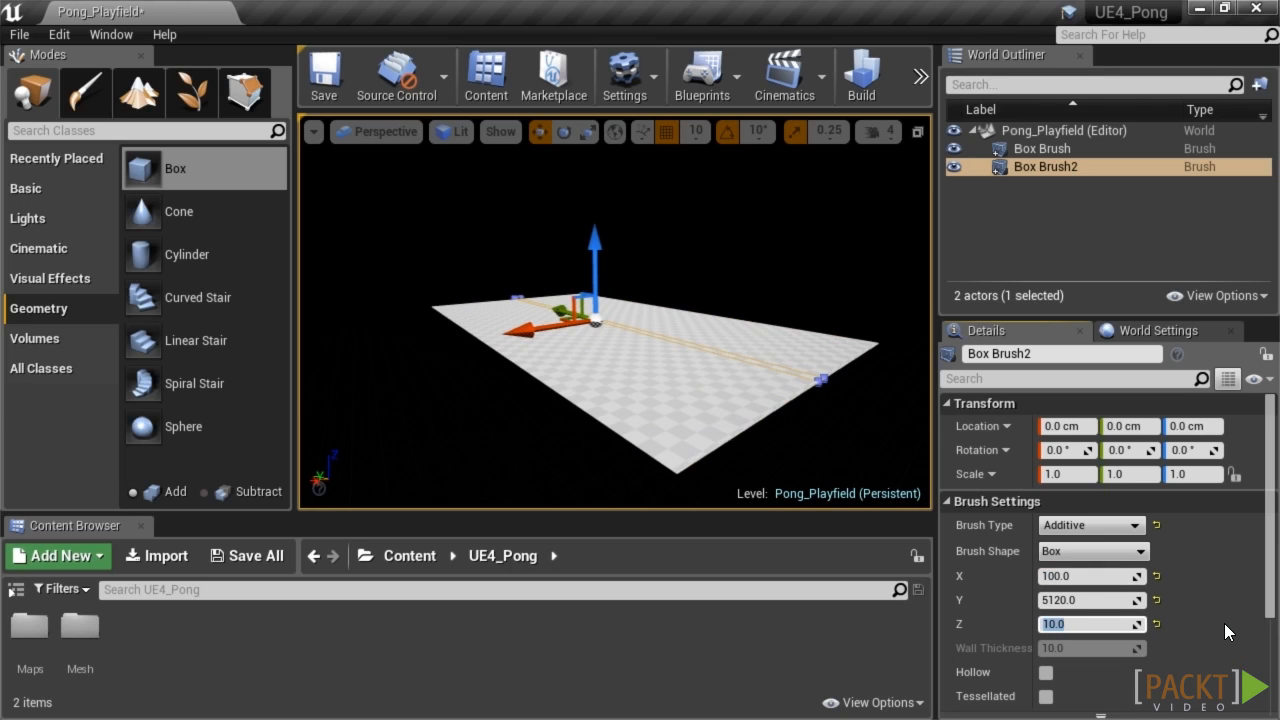
{"action": "type", "text": "100"}
{"action": "key", "text": "Return"}
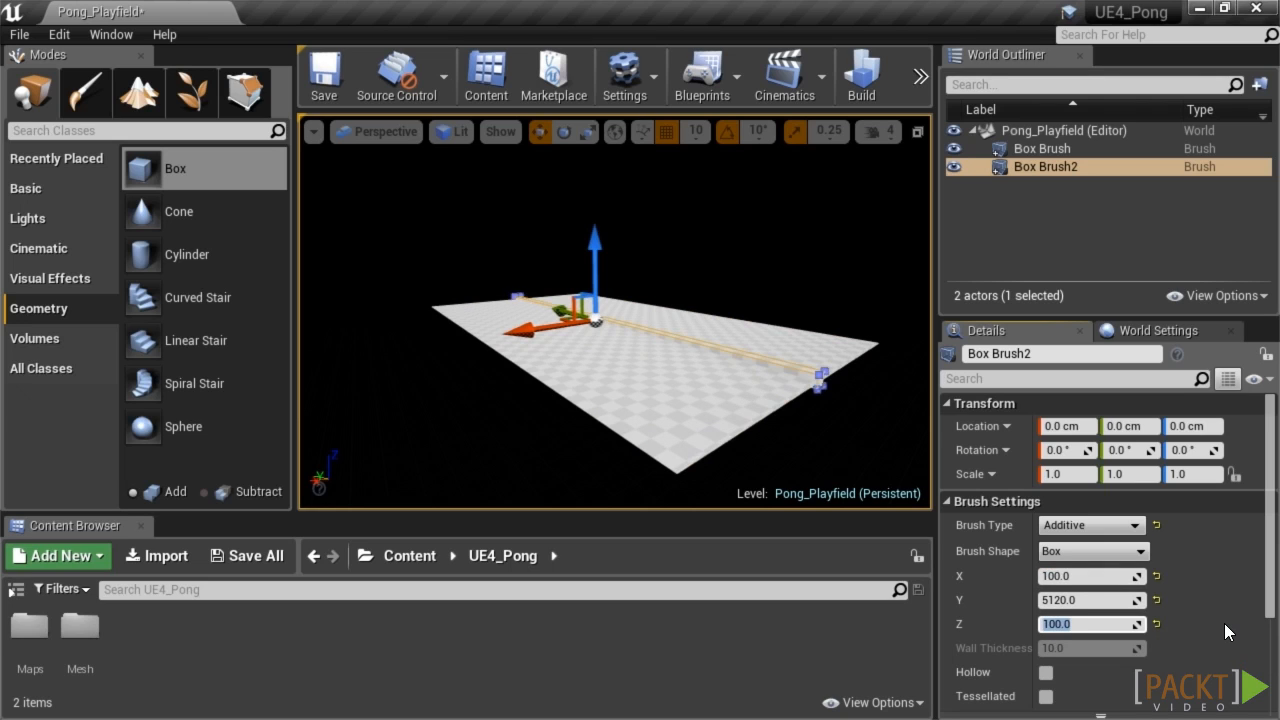
Set the flat floor brush's Z location to -150 cm
{"action": "mouse_move", "coordinate": [724, 270]}
{"action": "left_mouse_down", "text": "alt"}
{"action": "mouse_move", "coordinate": [682, 405]}
{"action": "mouse_move", "coordinate": [698, 338]}
{"action": "mouse_move", "coordinate": [687, 383]}
{"action": "left_mouse_up", "text": "alt"}
{"action": "left_click", "coordinate": [687, 383]}
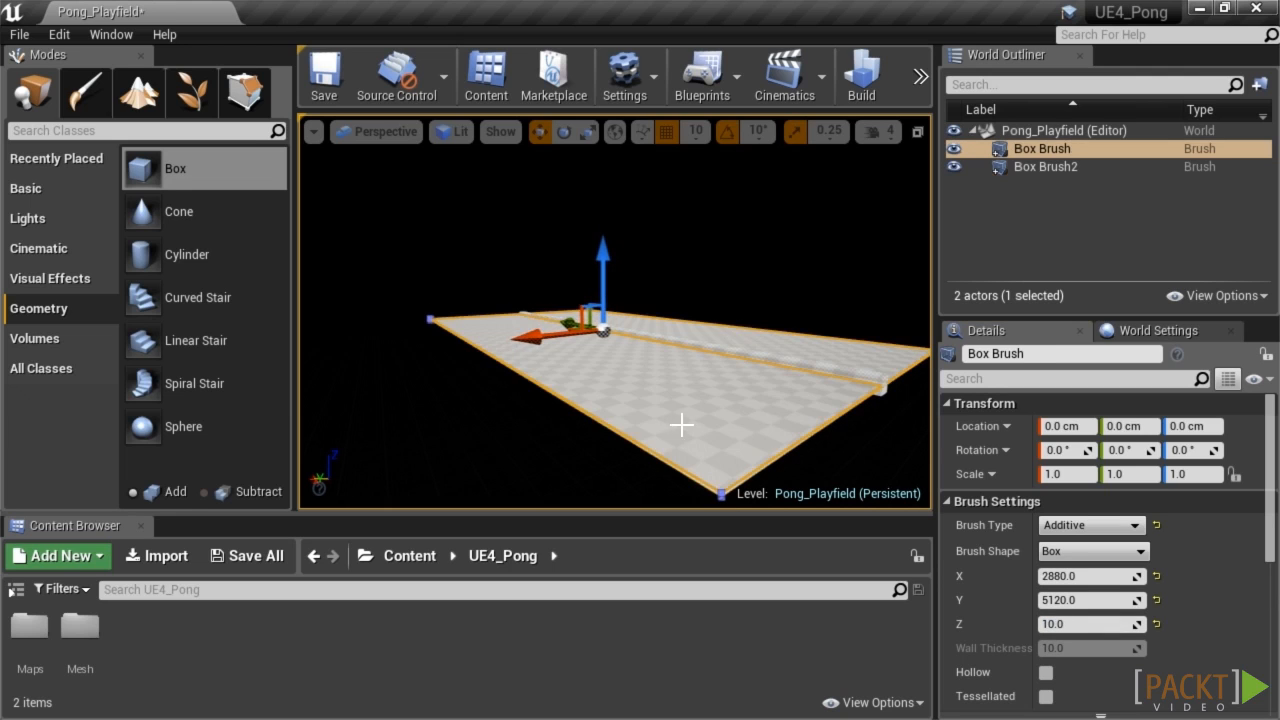
{"action": "left_click", "coordinate": [1190, 426]}
{"action": "type", "text": "-150"}
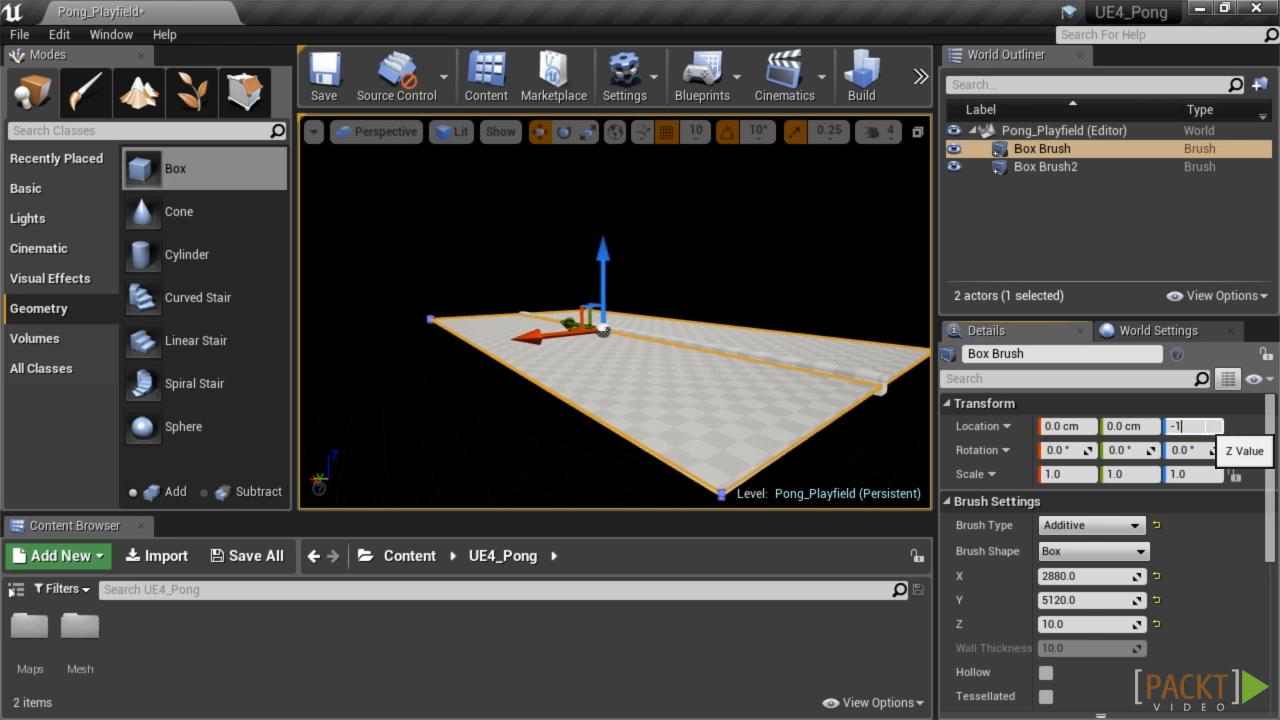
{"action": "key", "text": "Return"}
Try moving the narrow wall brush to an X location of 1500 cm, and undo the move
{"action": "mouse_move", "coordinate": [666, 441]}
{"action": "left_mouse_down", "text": "alt"}
{"action": "mouse_move", "coordinate": [678, 350]}
{"action": "mouse_move", "coordinate": [680, 412]}
{"action": "mouse_move", "coordinate": [678, 385]}
{"action": "left_mouse_up", "text": "alt"}
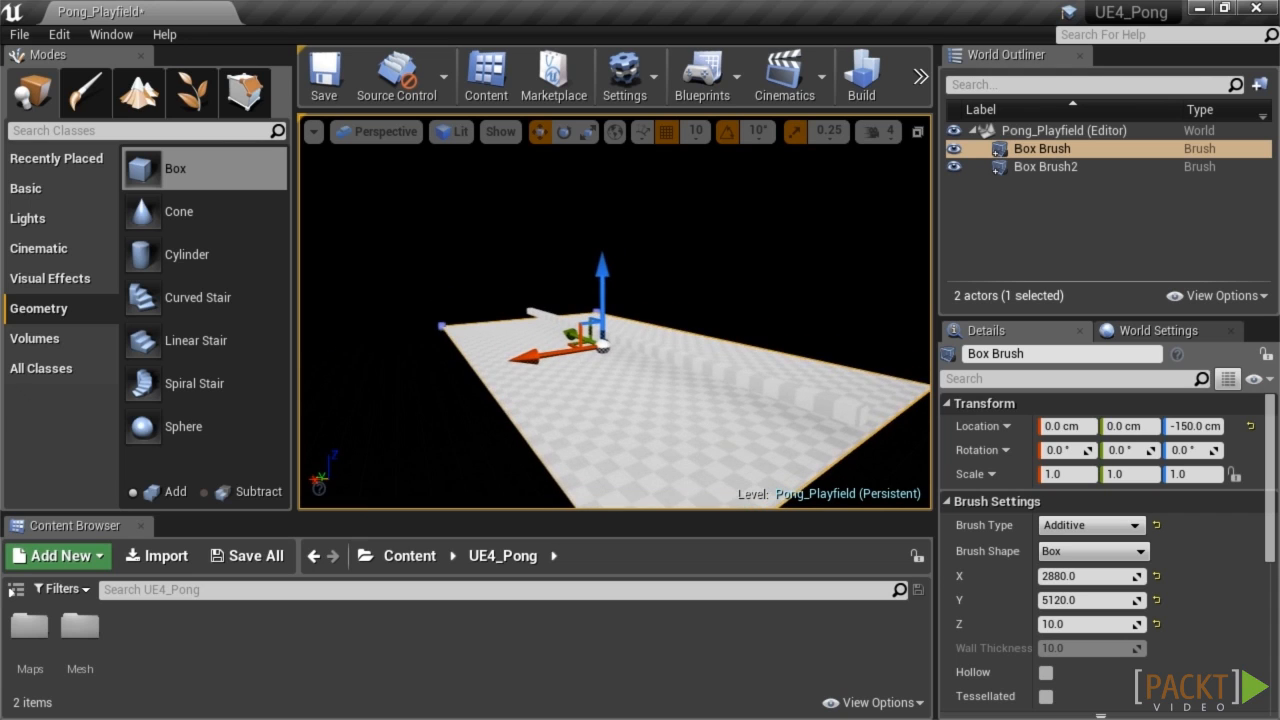
{"action": "left_click", "coordinate": [715, 372]}
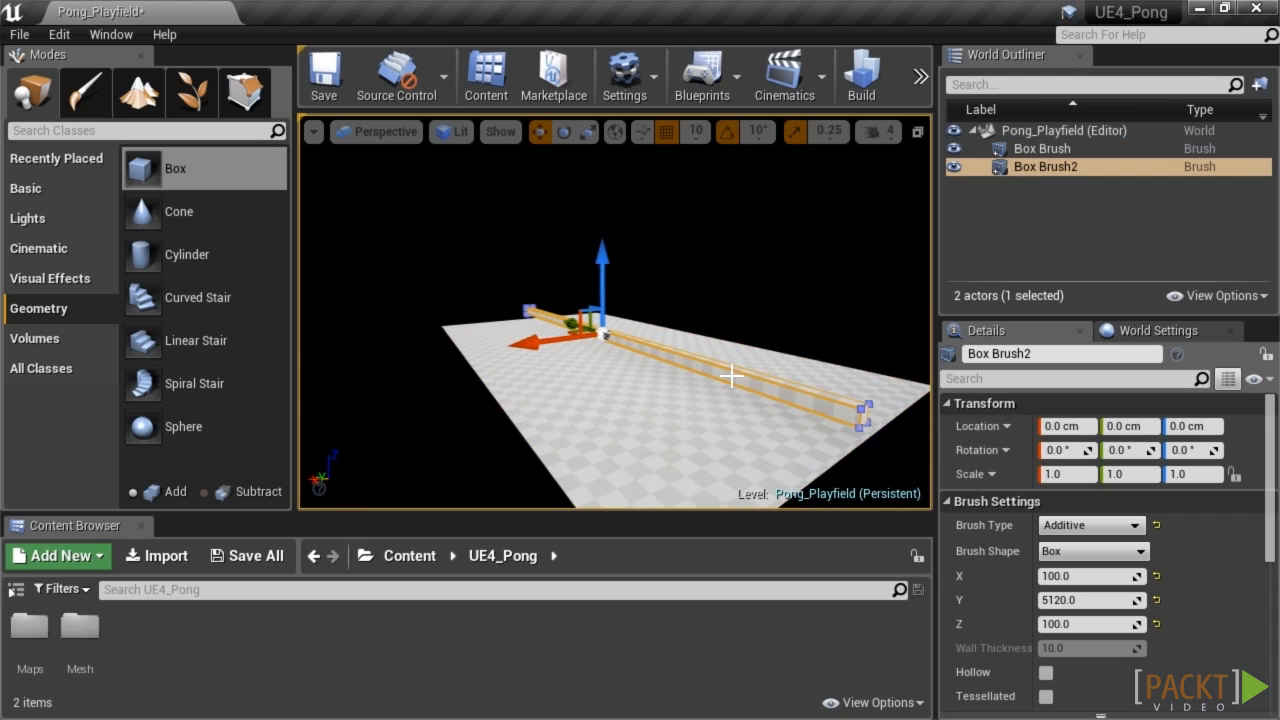
{"action": "left_click", "coordinate": [1066, 426]}
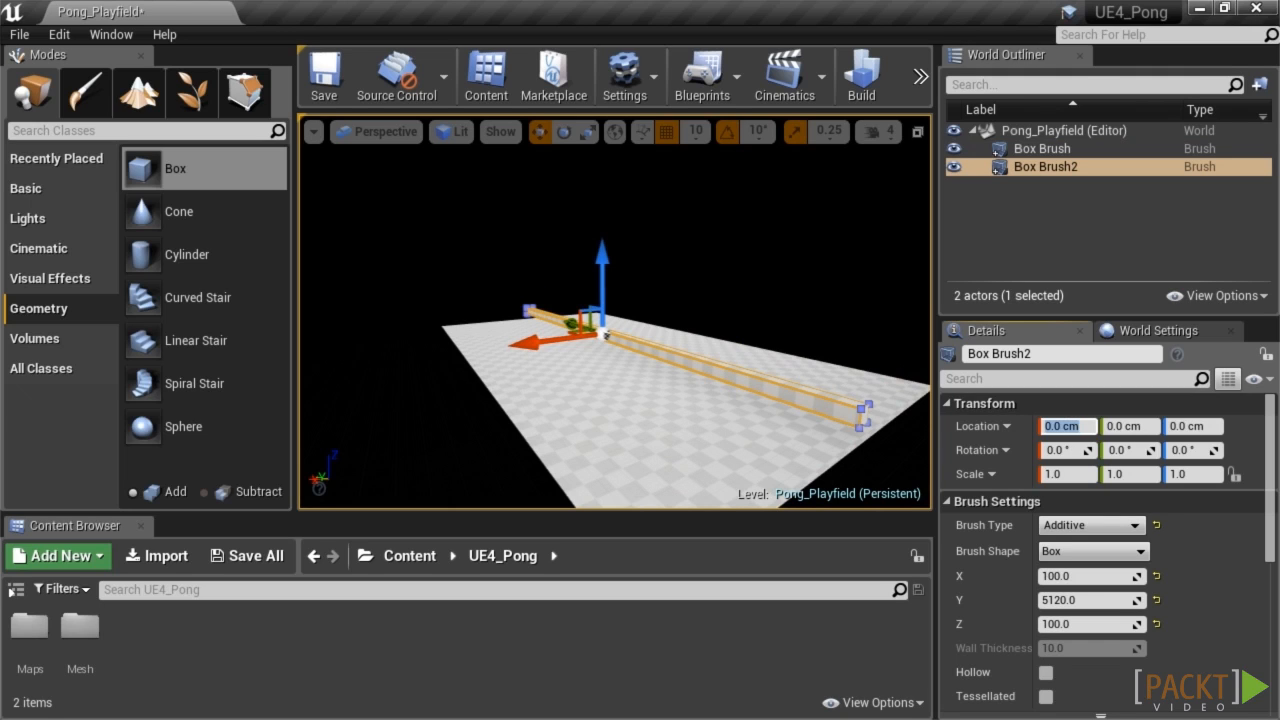
{"action": "type", "text": "1500"}
{"action": "key", "text": "Return"}
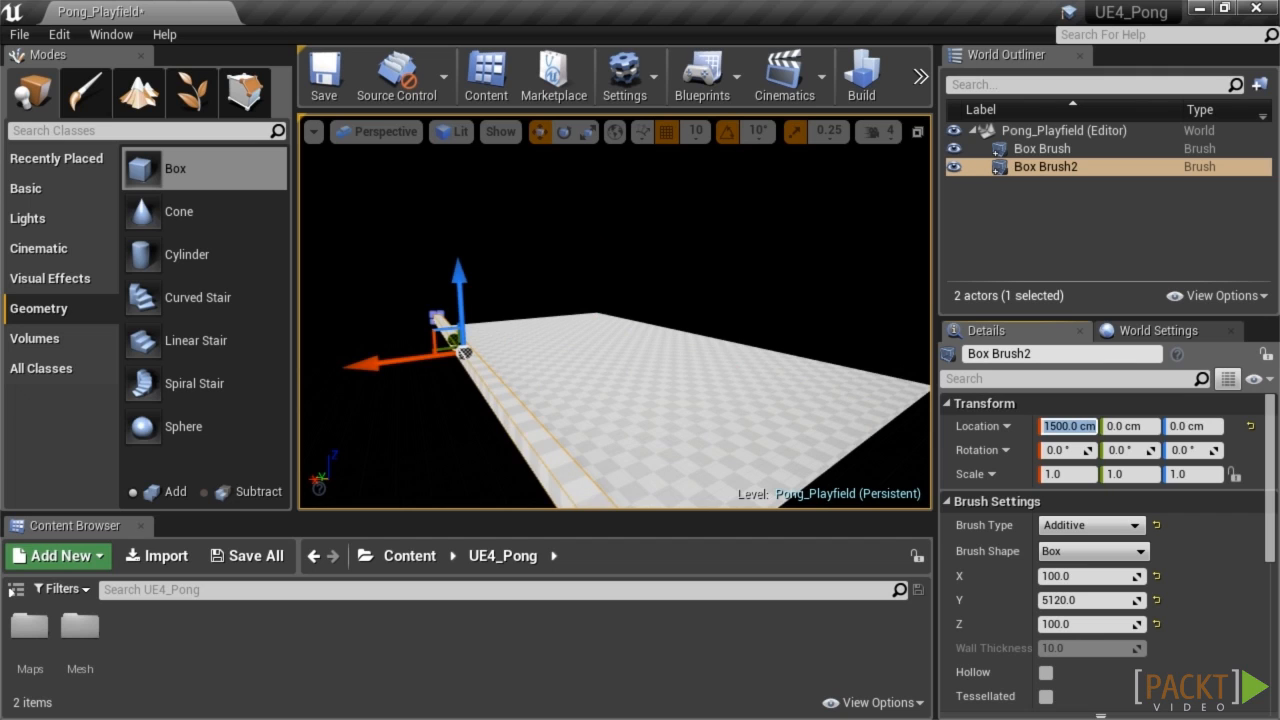
{"action": "right_click_drag", "start_coordinate": [789, 347], "coordinate": [776, 338]}
{"action": "key", "text": "ctrl+z"}
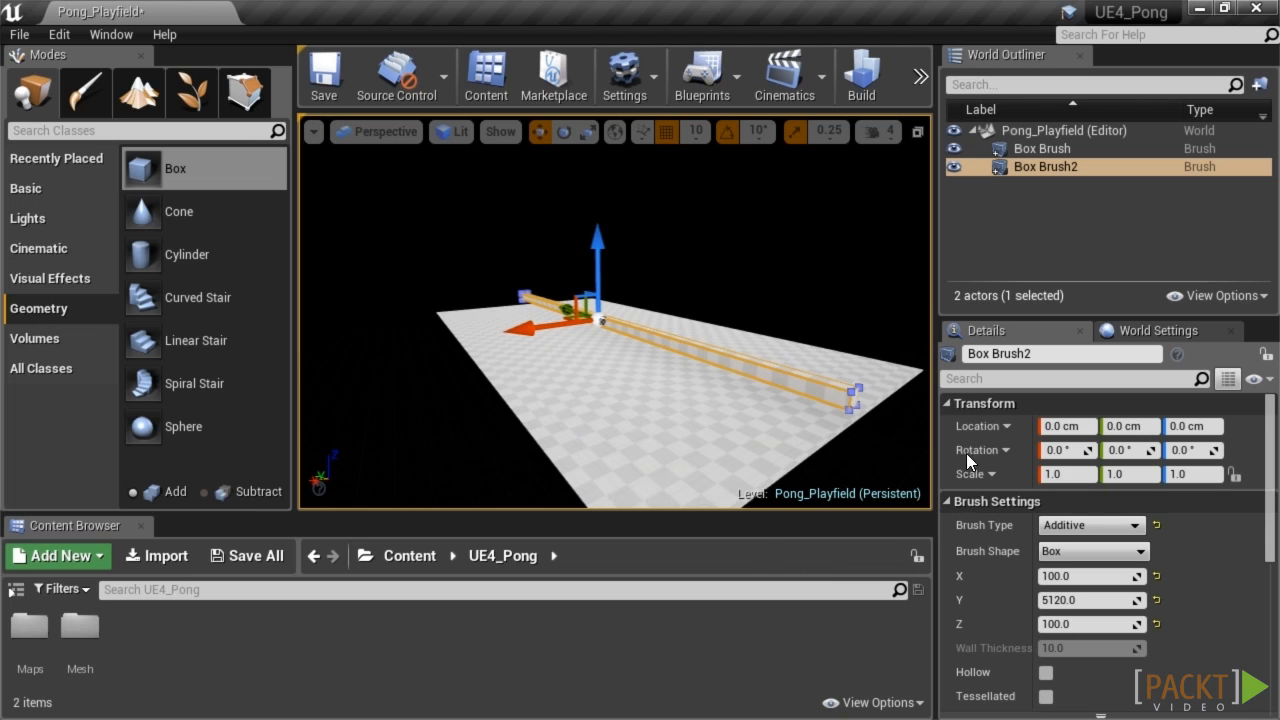
Start creating a static mesh from the narrow wall brush, with the UE4_Pong Mesh folder as its destination
{"action": "scroll", "coordinate": [1020, 510], "scroll_direction": "down", "scroll_amount": 3}
{"action": "scroll", "coordinate": [1075, 570], "scroll_direction": "up", "scroll_amount": 3}
{"action": "scroll", "coordinate": [1090, 582], "scroll_direction": "down", "scroll_amount": 3}
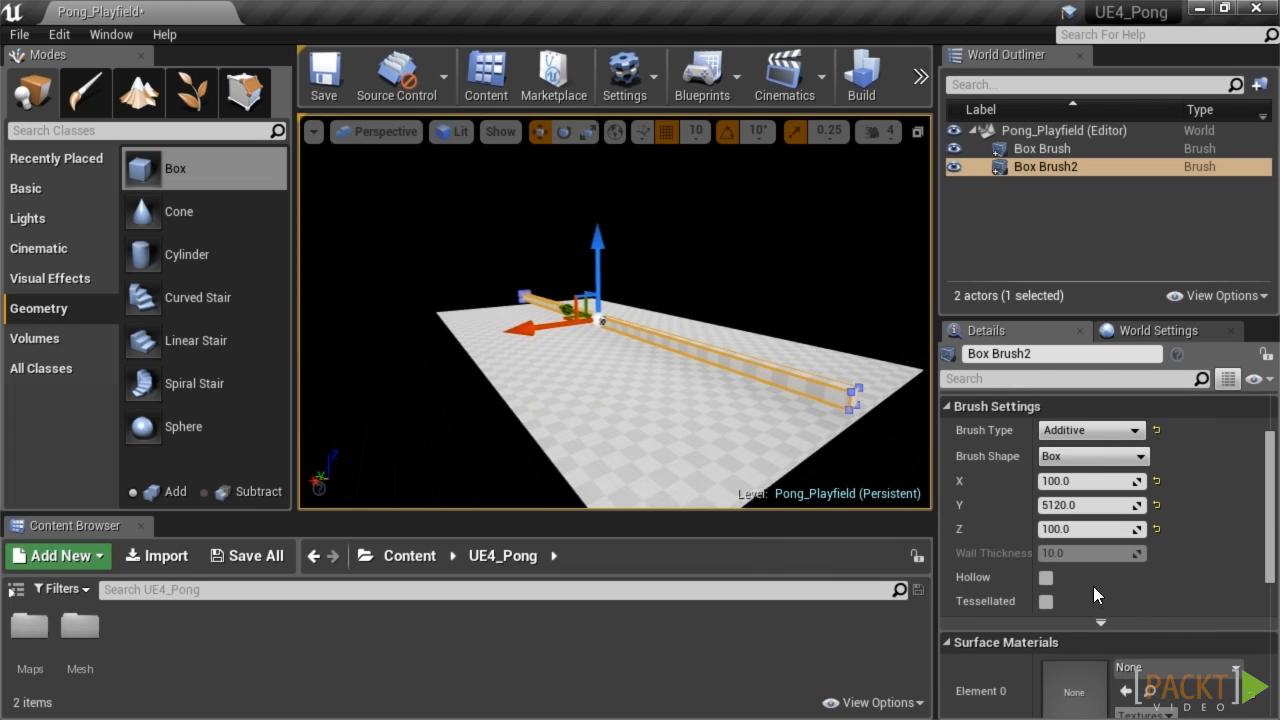
{"action": "left_click", "coordinate": [1104, 621]}
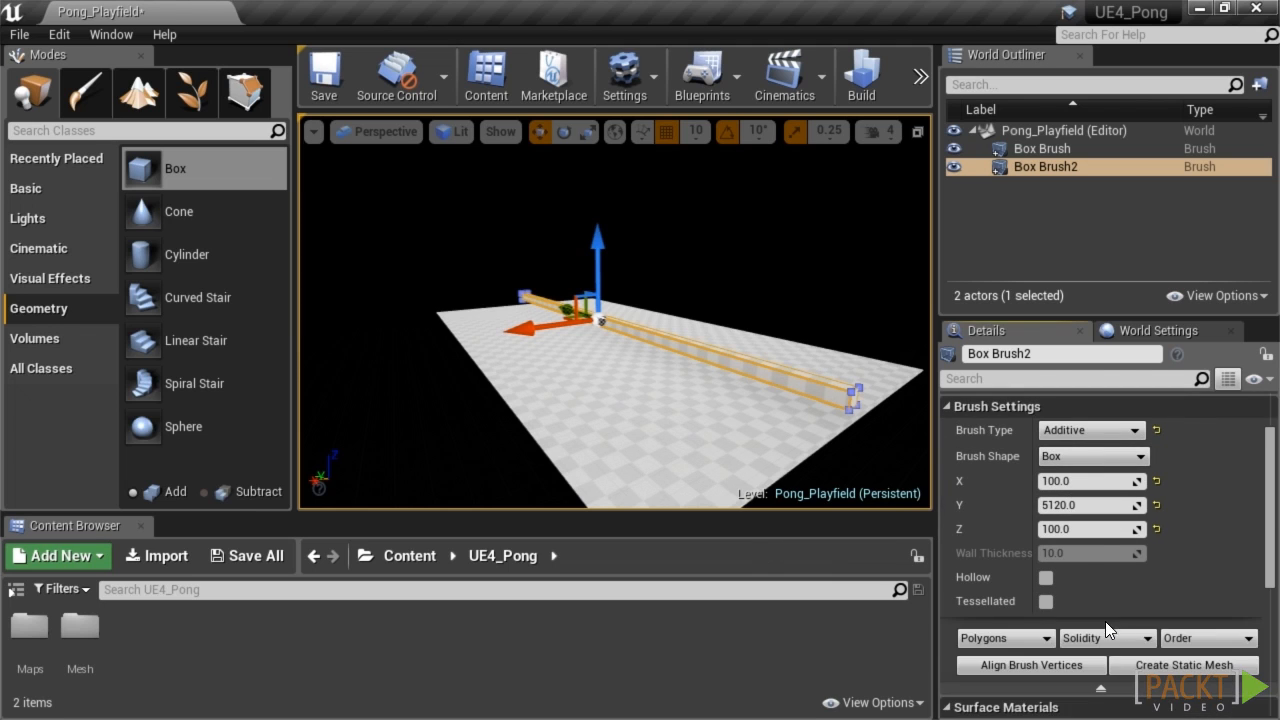
{"action": "scroll", "coordinate": [1115, 598], "scroll_direction": "down", "scroll_amount": 2}
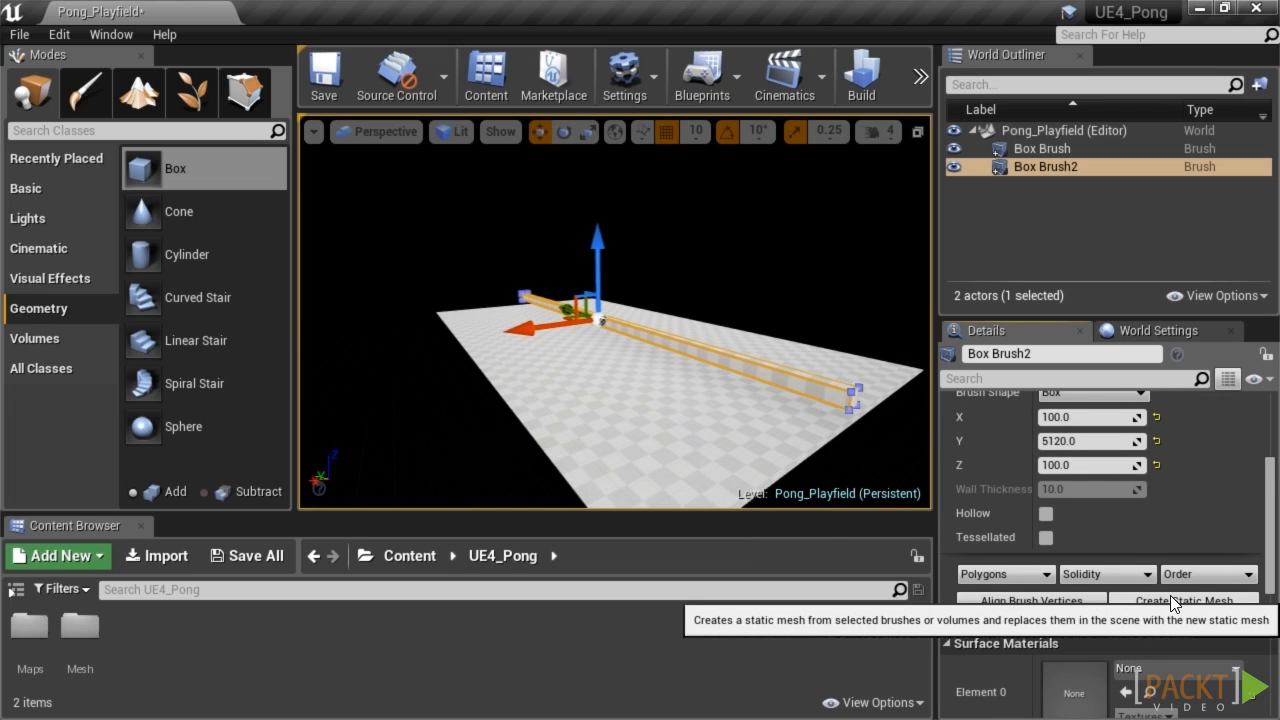
{"action": "left_click", "coordinate": [1172, 600]}
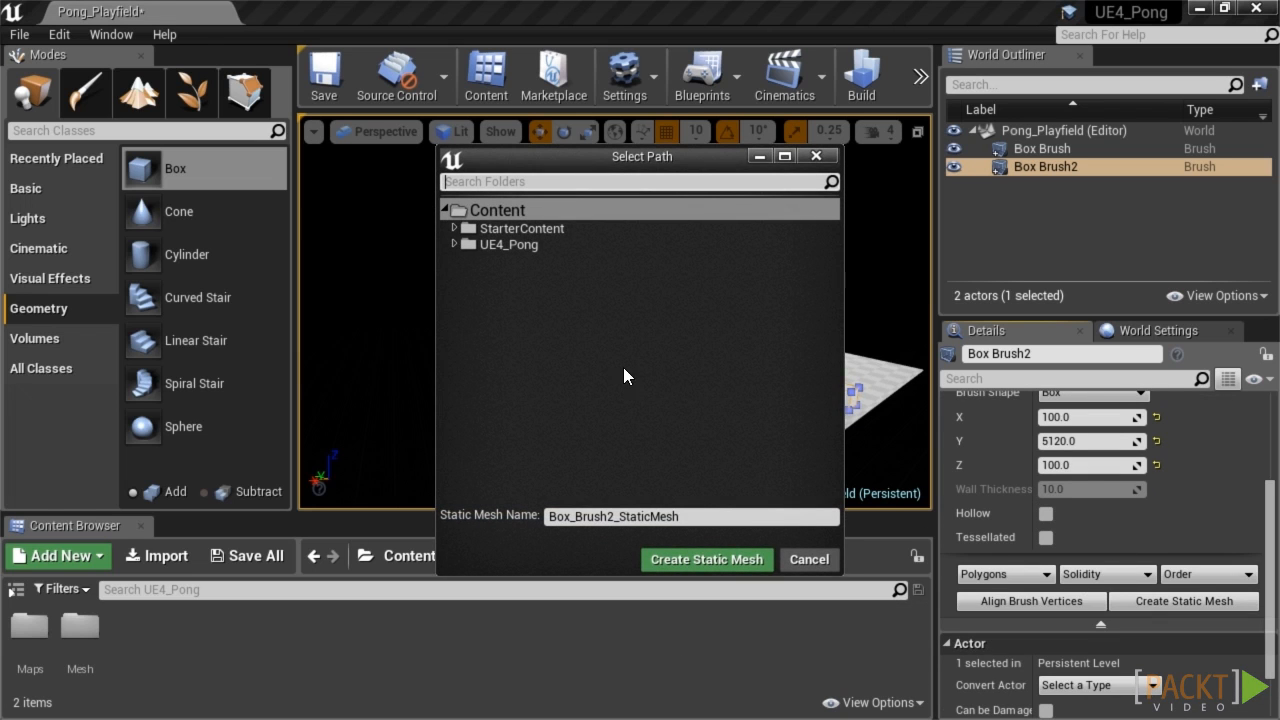
{"action": "left_click", "coordinate": [454, 245]}
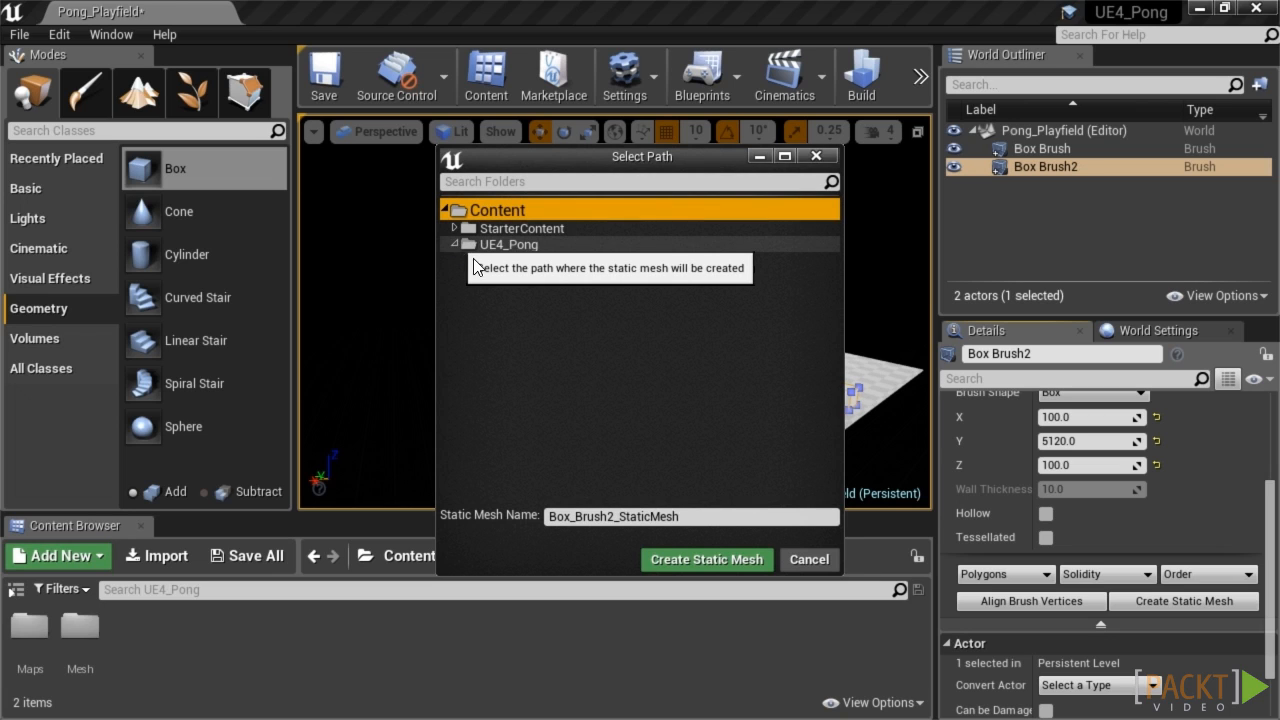
{"action": "left_click", "coordinate": [528, 276]}
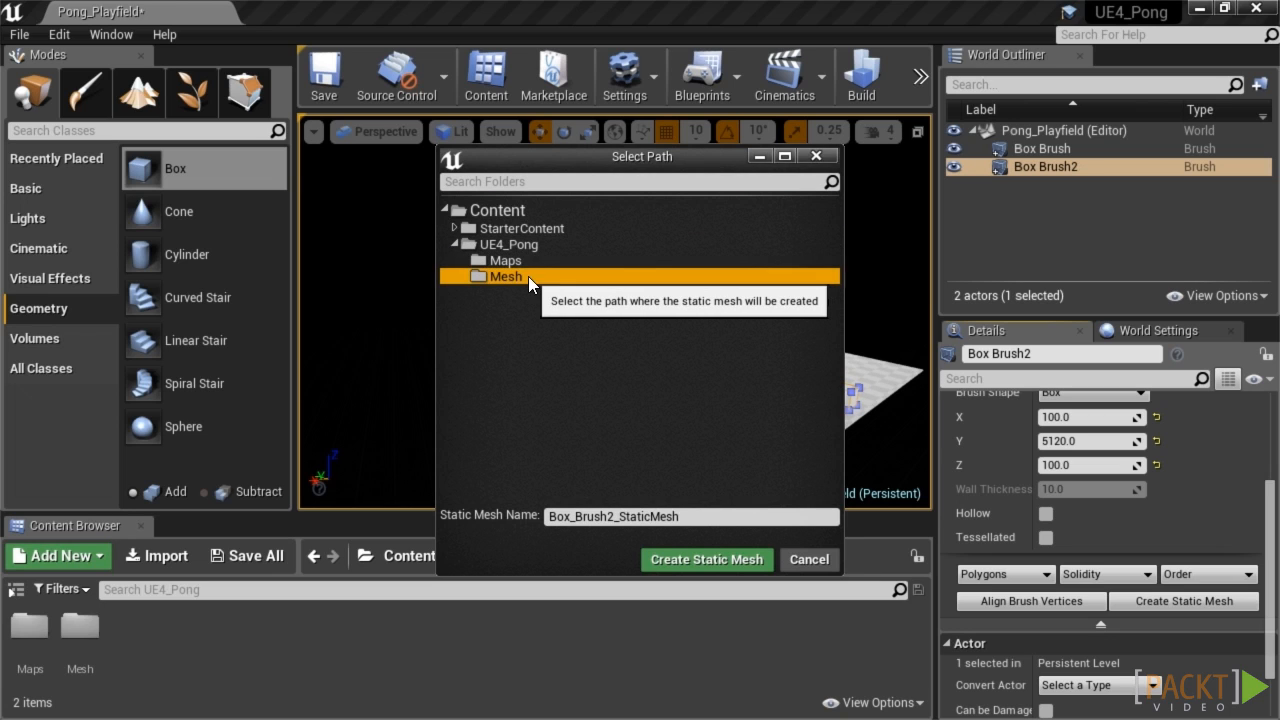
Name the static mesh SM_Boundary and create it
{"action": "left_click", "coordinate": [694, 512]}
{"action": "left_click_drag", "start_coordinate": [694, 512], "coordinate": [500, 516]}
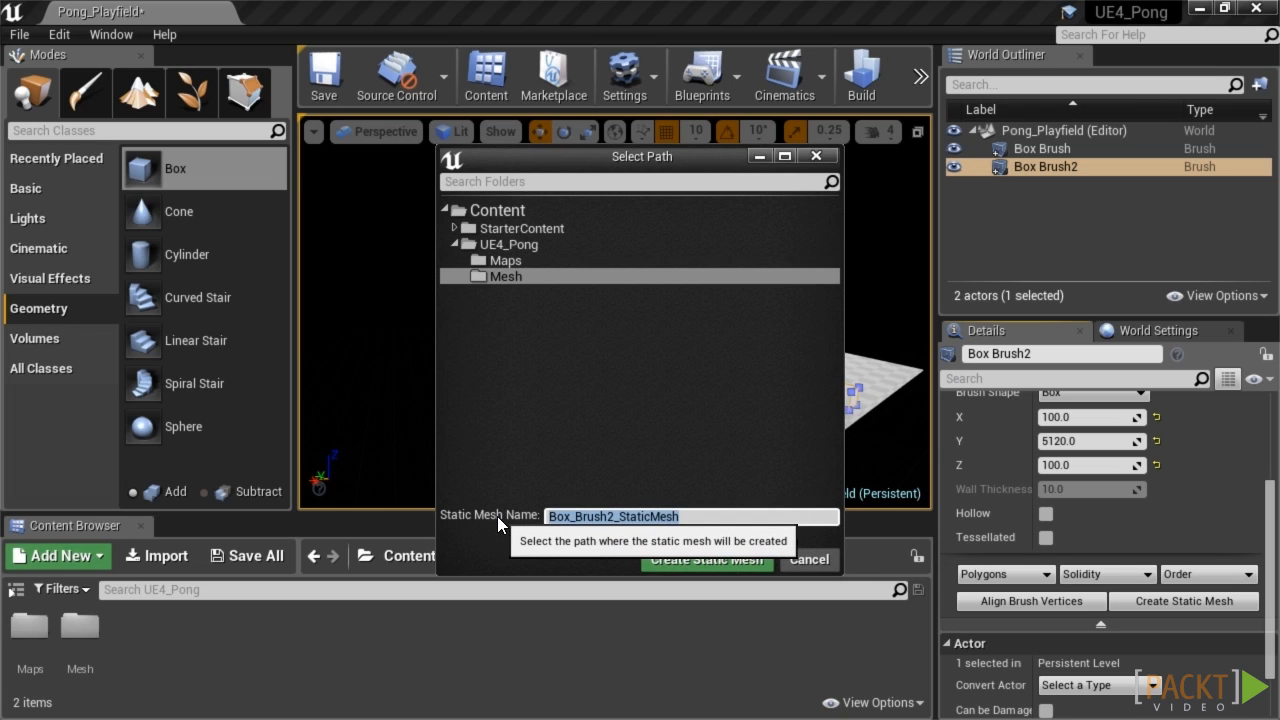
{"action": "type", "text": "SM_"}
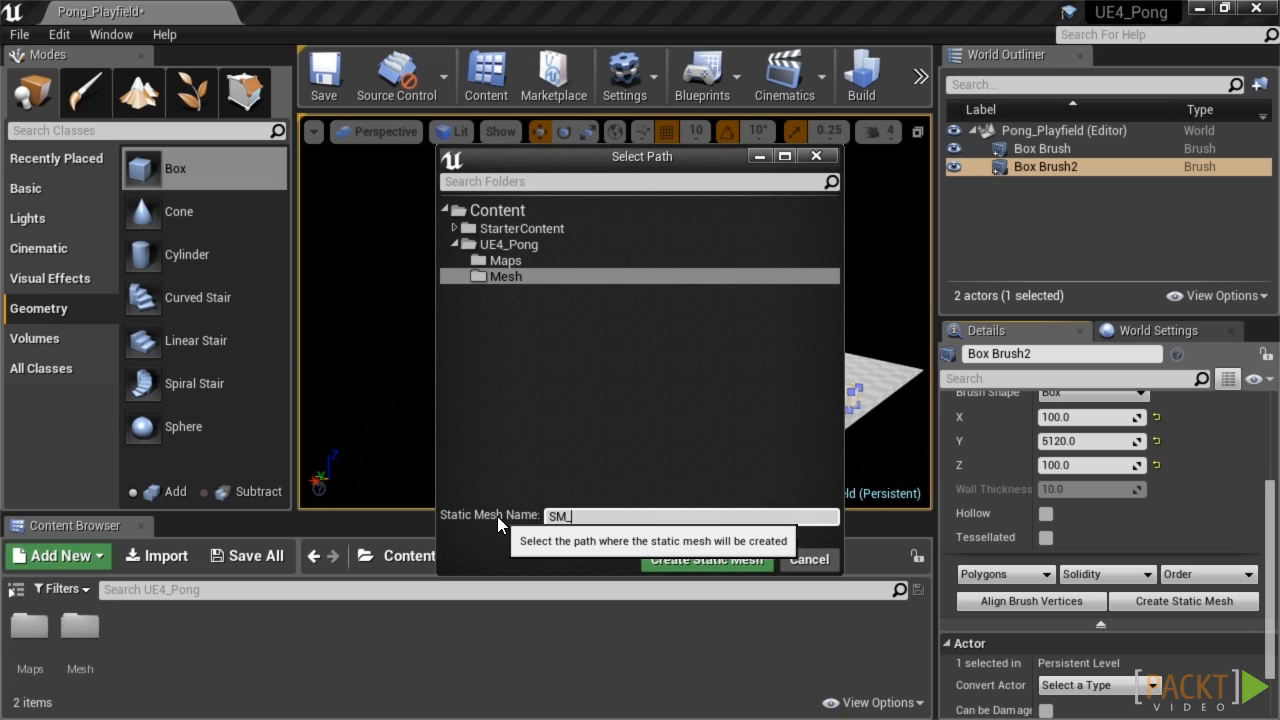
{"action": "type", "text": "Boundary"}
{"action": "left_click", "coordinate": [690, 559]}
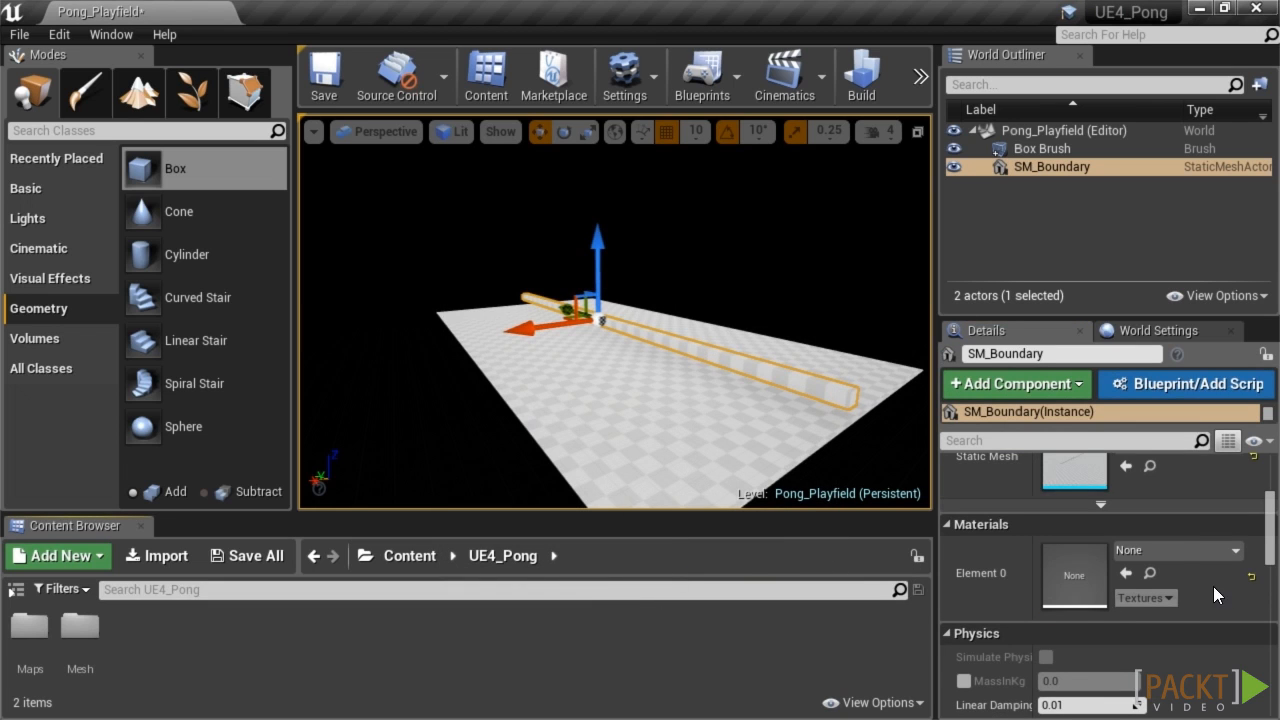
Delete the SM_Boundary actor from the level
{"action": "scroll", "coordinate": [1168, 590], "scroll_direction": "up", "scroll_amount": 4}
{"action": "right_click_drag", "start_coordinate": [517, 361], "coordinate": [525, 357]}
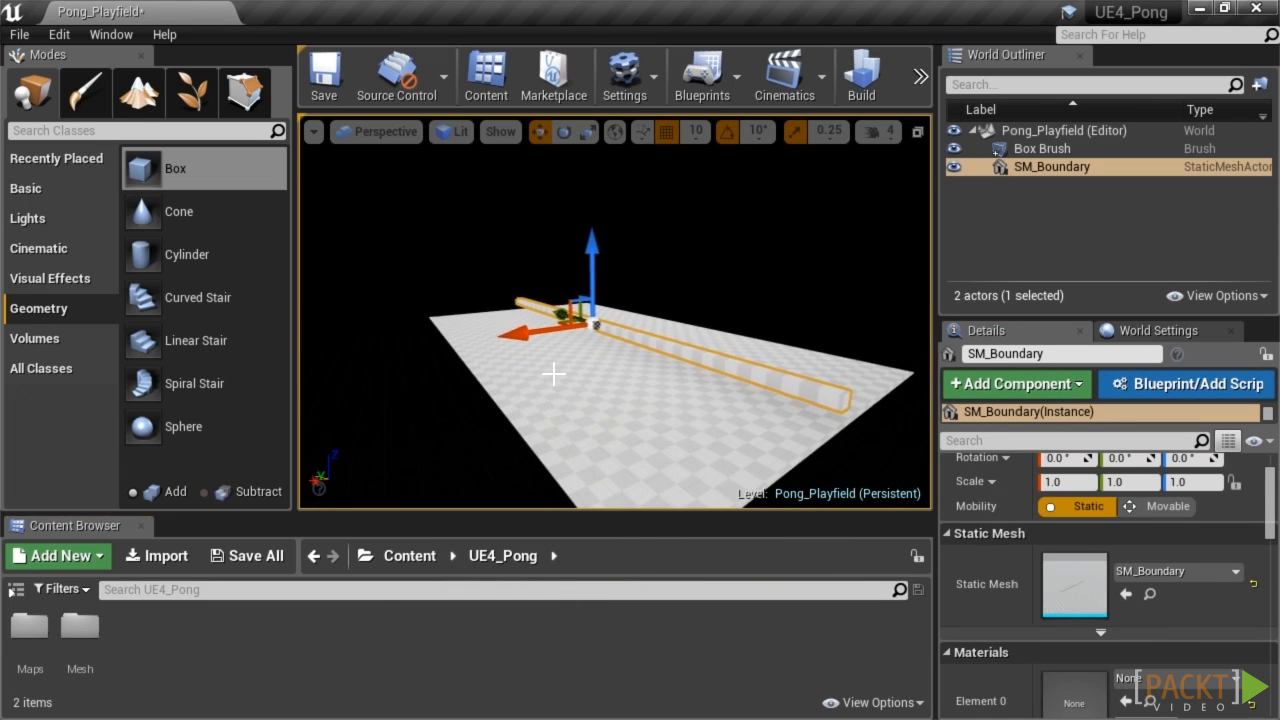
{"action": "key", "text": "Delete"}
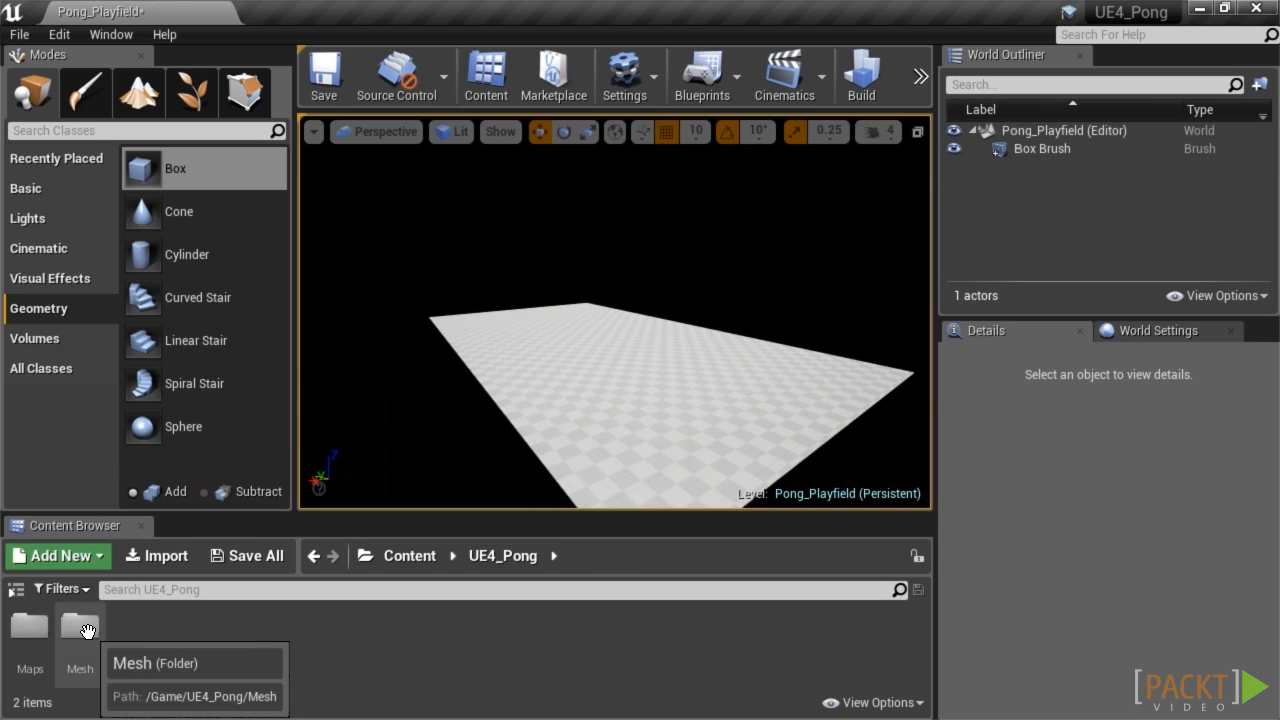
Place SM_Boundary from the Mesh folder into the level and reset its location to the origin
{"action": "double_click", "coordinate": [80, 627]}
{"action": "left_click_drag", "start_coordinate": [30, 630], "coordinate": [615, 351]}
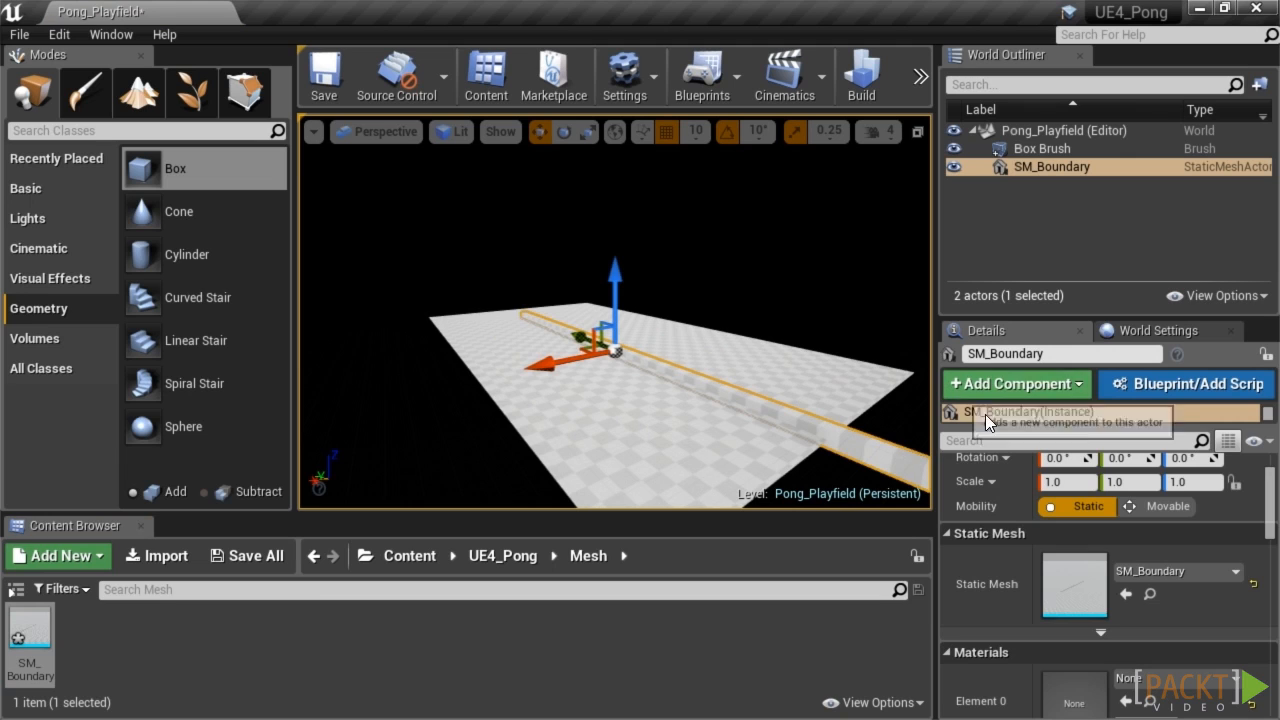
{"action": "scroll", "coordinate": [1209, 535], "scroll_direction": "up", "scroll_amount": 2}
{"action": "left_click", "coordinate": [1250, 490]}
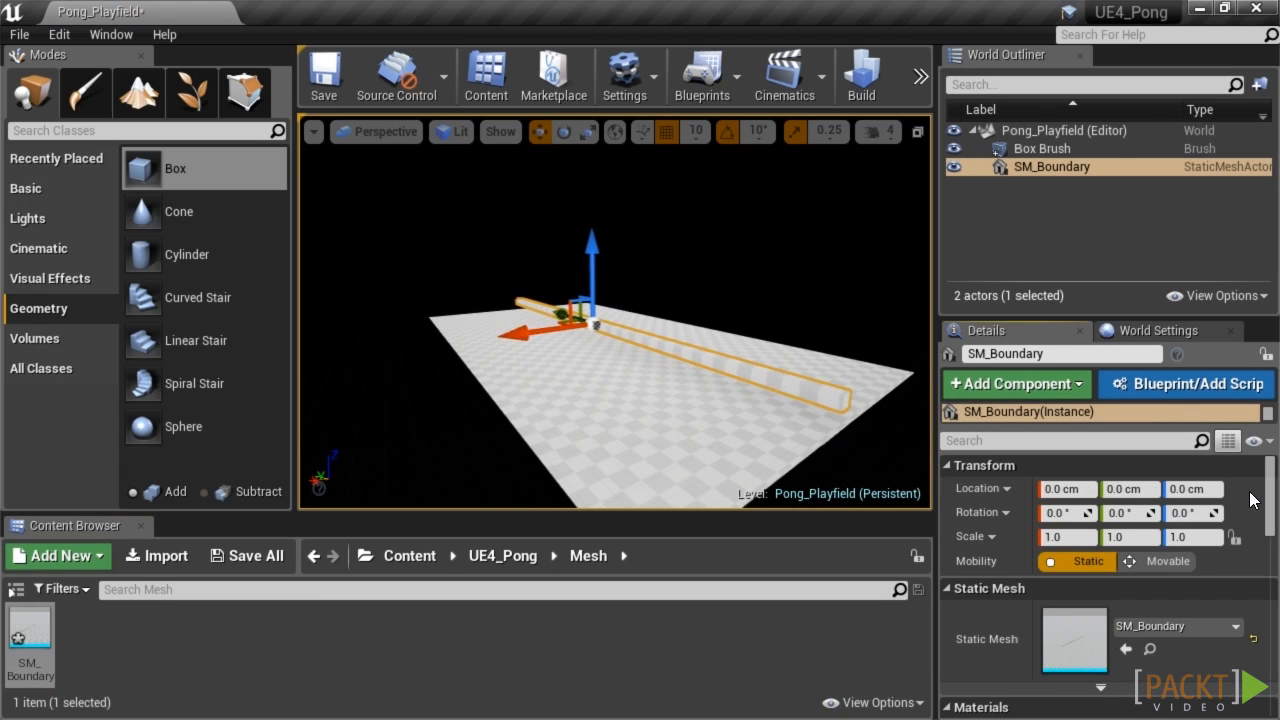
Open the SM_Boundary mesh for editing, bring the whole bar into view and turn on the collision display
{"action": "double_click", "coordinate": [1057, 619]}
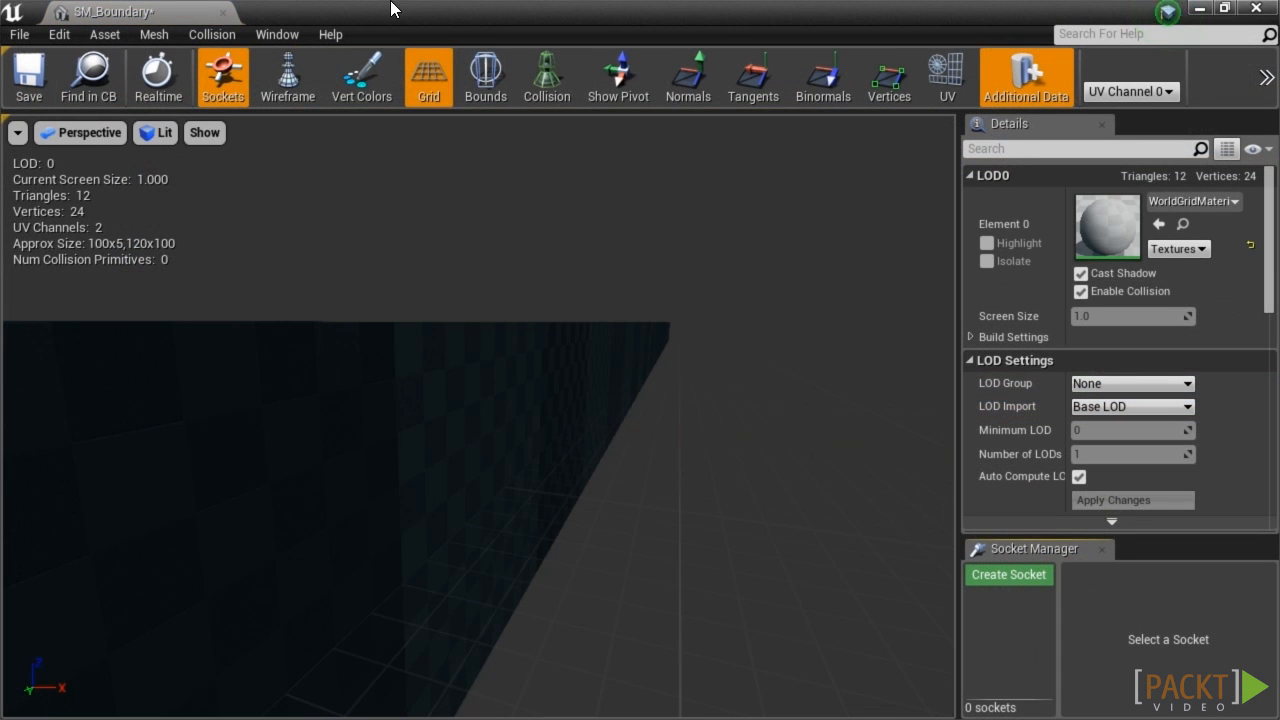
{"action": "right_click_drag", "start_coordinate": [642, 322], "coordinate": [603, 351]}
{"action": "key", "text": "s"}
{"action": "left_click", "coordinate": [557, 77]}
{"action": "key", "text": "s"}
{"action": "mouse_move", "coordinate": [826, 346]}
{"action": "right_mouse_down"}
{"action": "mouse_move", "coordinate": [800, 350]}
{"action": "mouse_move", "coordinate": [826, 346]}
{"action": "right_mouse_up"}
Add a box simplified collision to SM_Boundary and save the mesh
{"action": "left_click", "coordinate": [222, 38]}
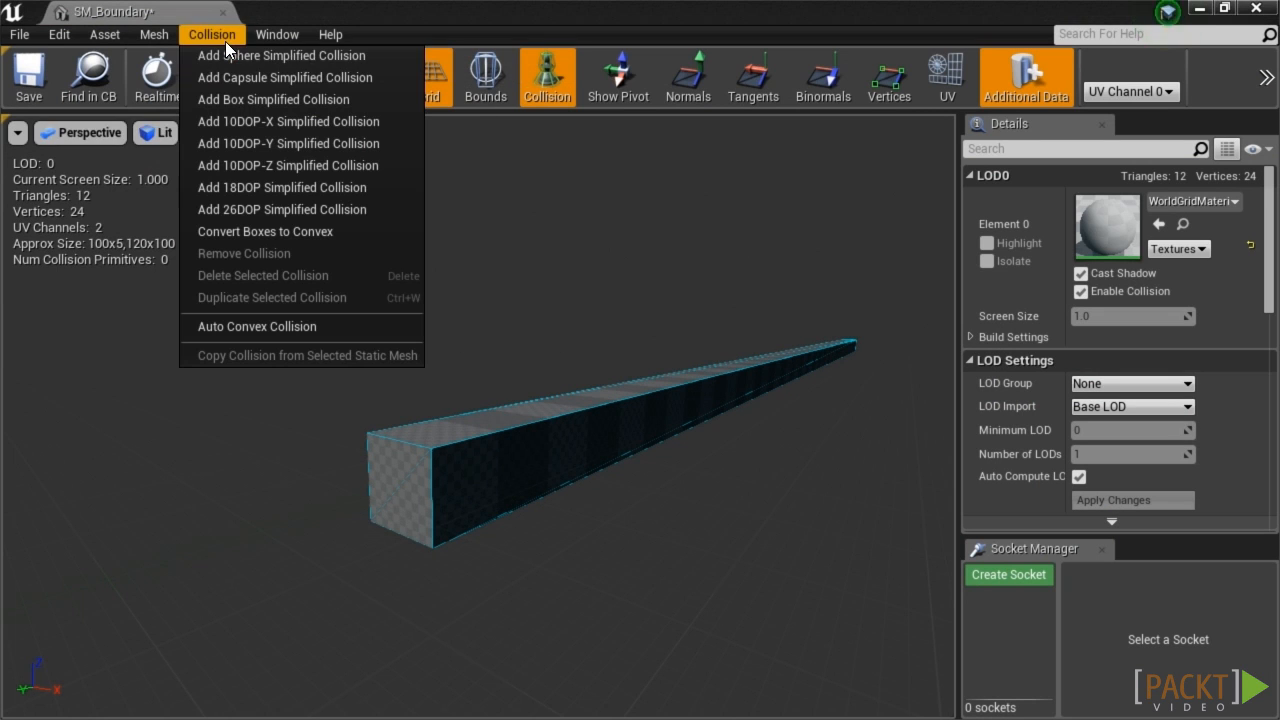
{"action": "left_click", "coordinate": [256, 99]}
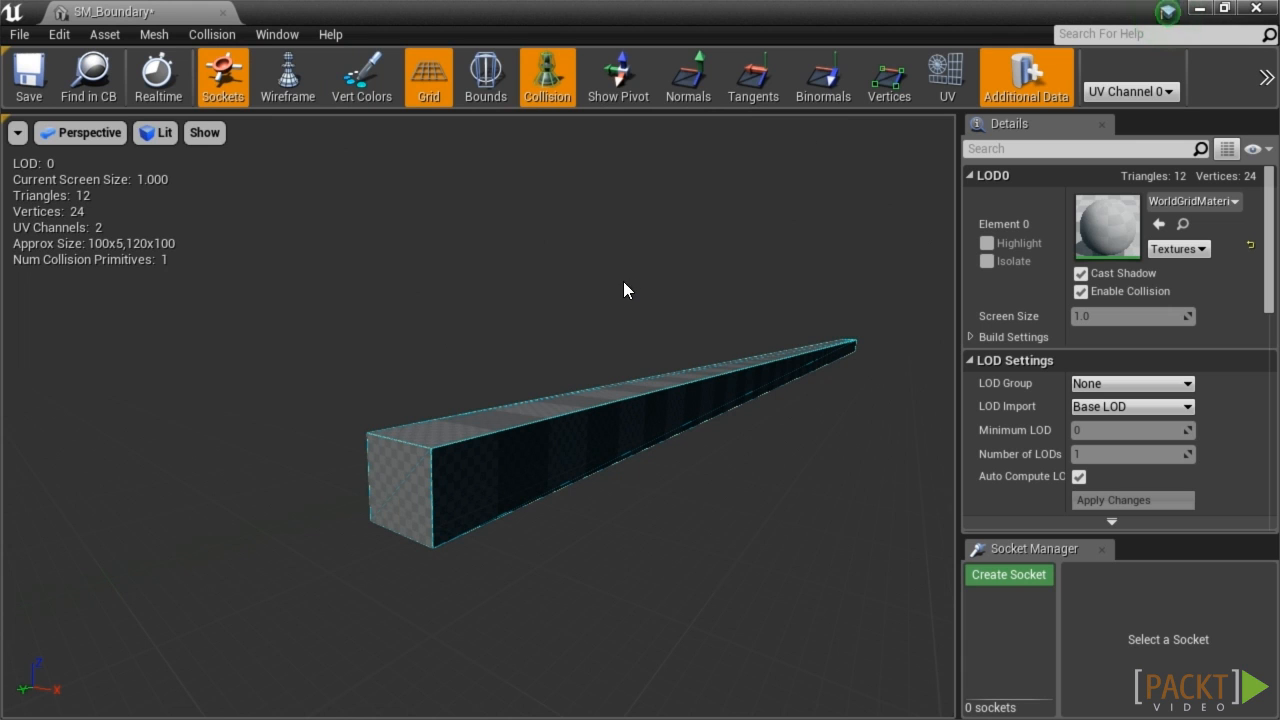
{"action": "right_click_drag", "start_coordinate": [783, 443], "coordinate": [722, 453]}
{"action": "key", "text": "w"}
{"action": "key", "text": "d"}
{"action": "key", "text": "s"}
{"action": "key", "text": "d"}
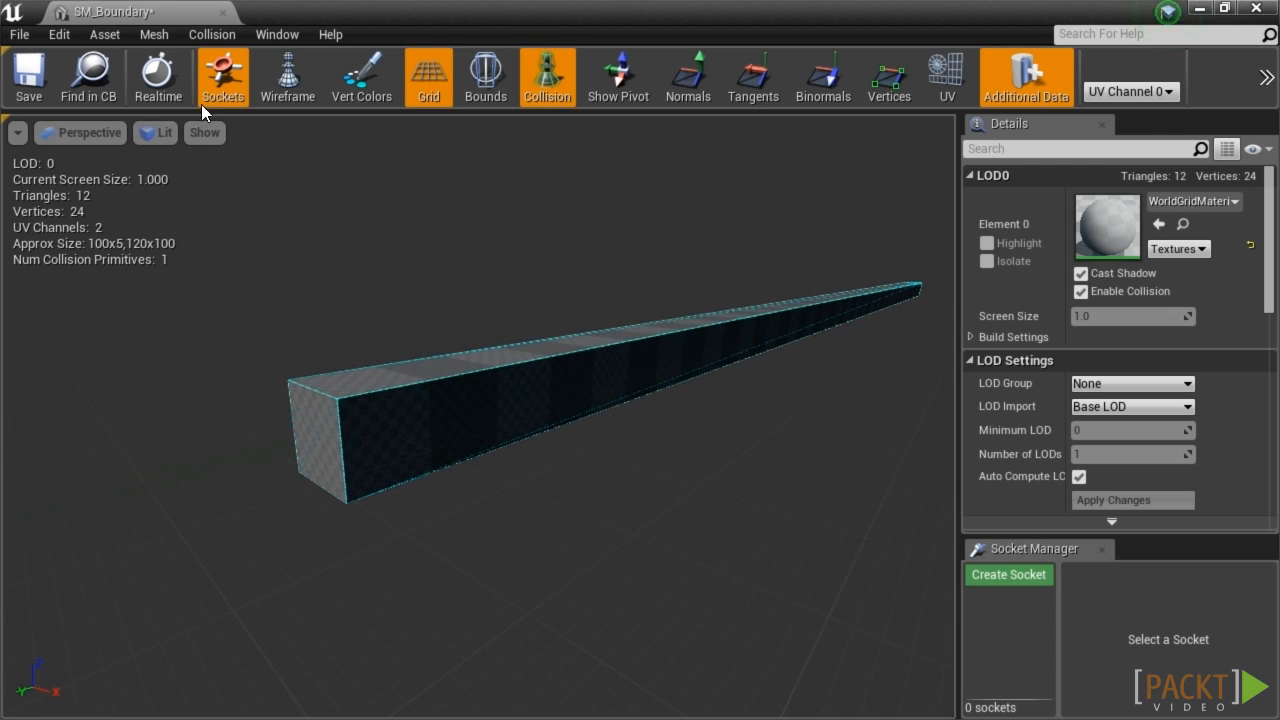
{"action": "left_click", "coordinate": [31, 86]}
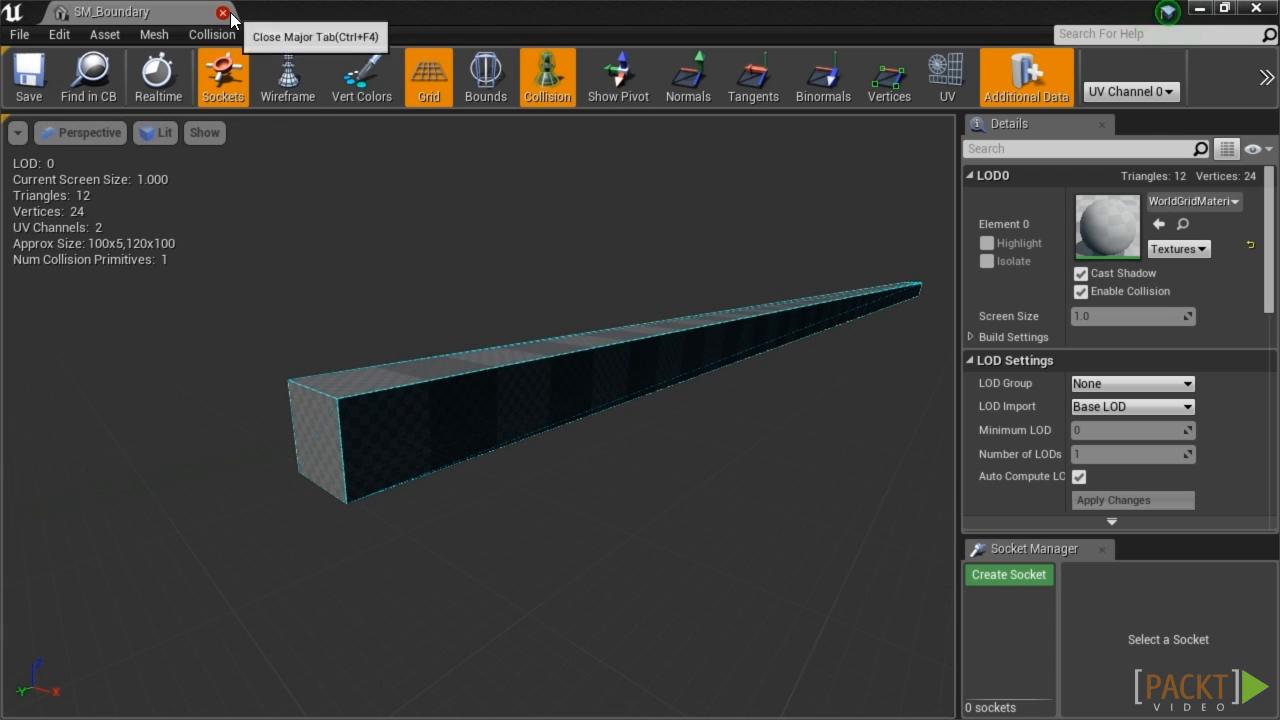
Review SM_Boundary's static mesh, collision and navigation settings, and close the mesh editor
{"action": "scroll", "coordinate": [1128, 385], "scroll_direction": "down", "scroll_amount": 4}
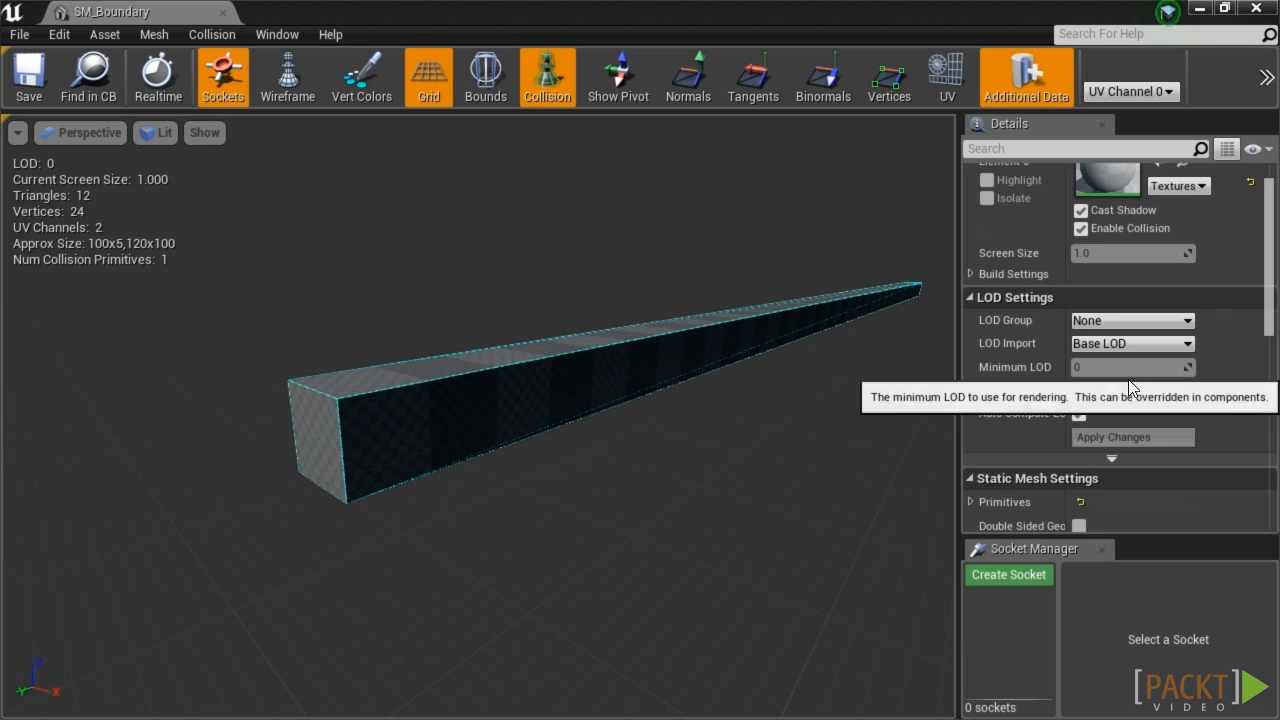
{"action": "scroll", "coordinate": [1134, 396], "scroll_direction": "down", "scroll_amount": 2}
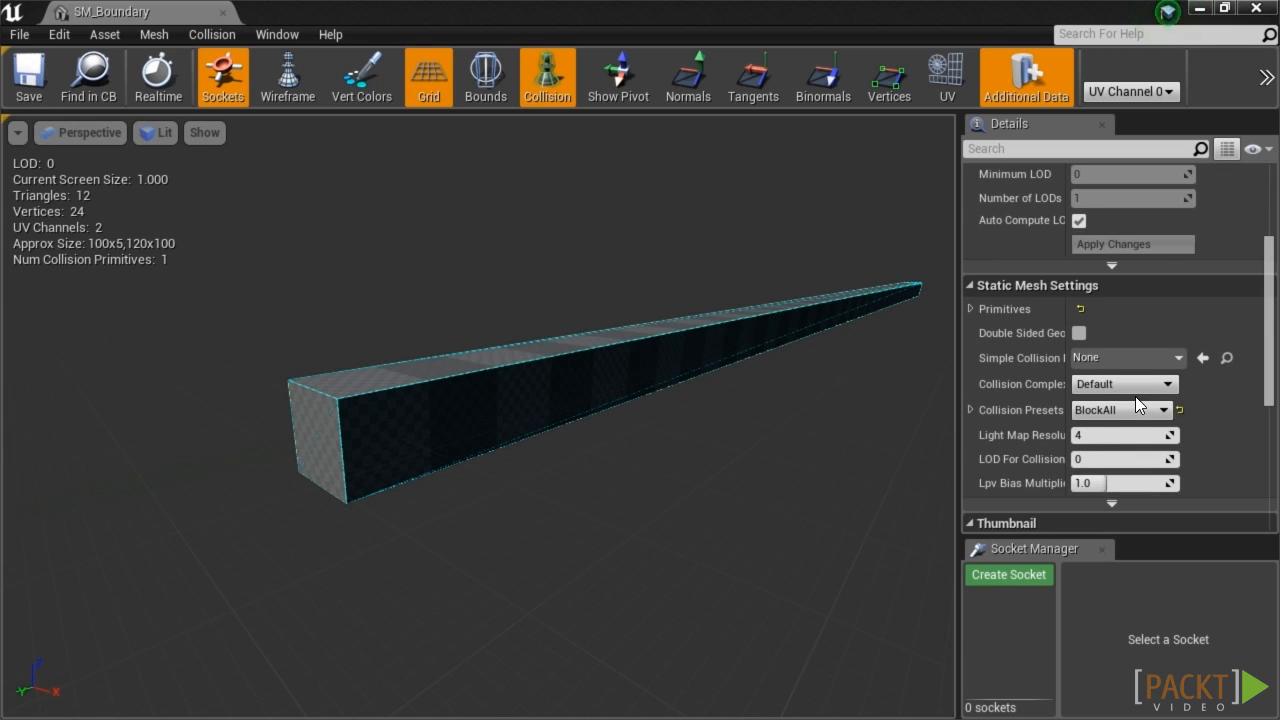
{"action": "scroll", "coordinate": [1147, 408], "scroll_direction": "down", "scroll_amount": 3}
{"action": "scroll", "coordinate": [1190, 414], "scroll_direction": "down", "scroll_amount": 3}
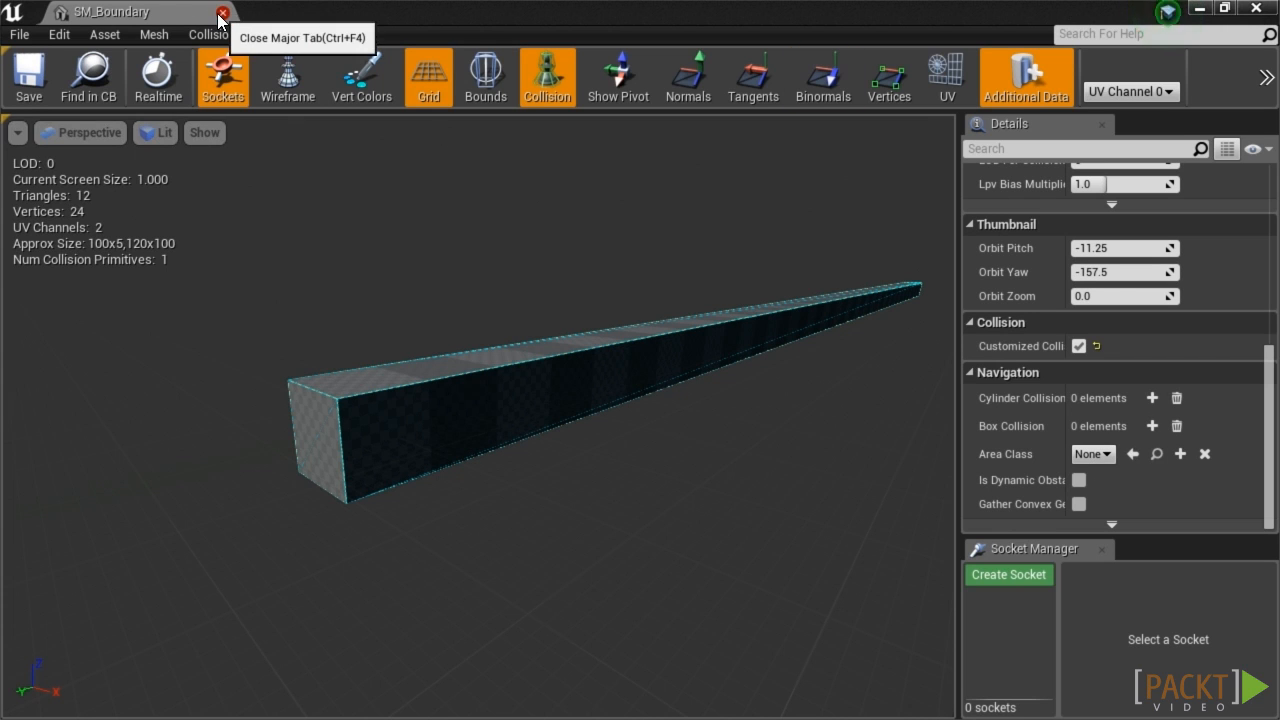
{"action": "left_click", "coordinate": [222, 13]}
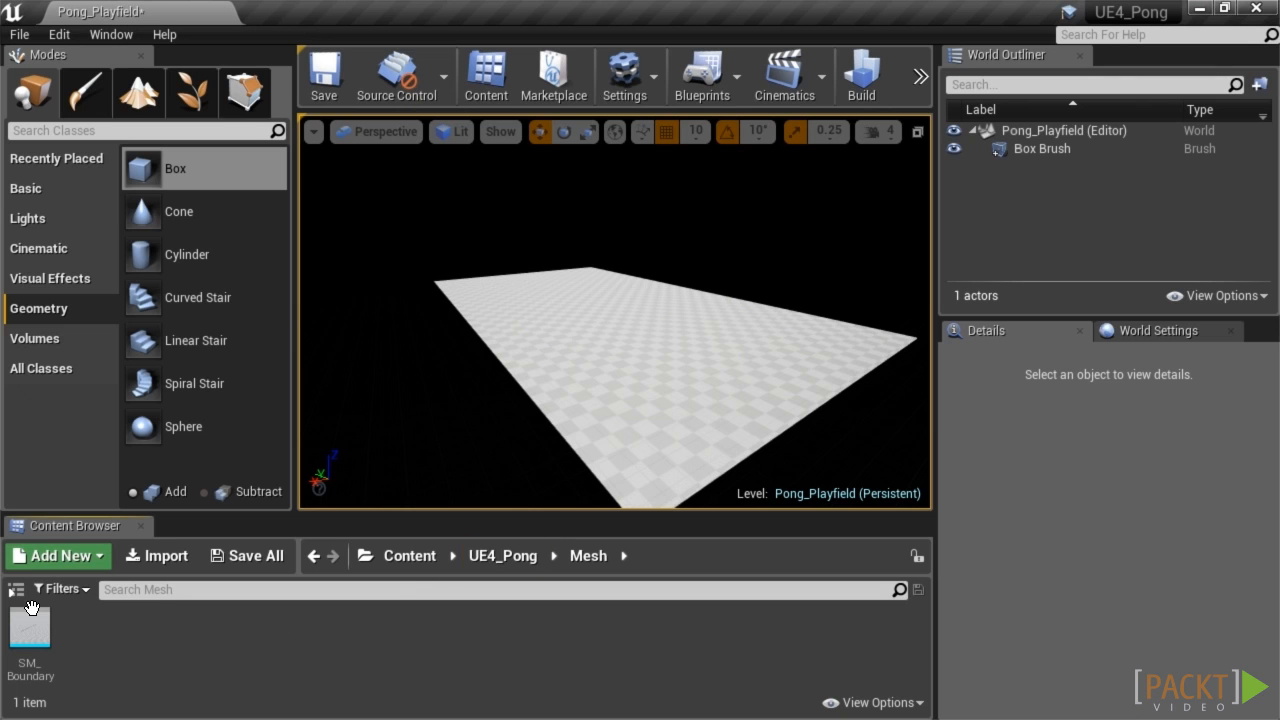
Add the collision-enabled SM_Boundary mesh to the level and reset its location to the origin
{"action": "left_click_drag", "start_coordinate": [30, 617], "coordinate": [620, 340]}
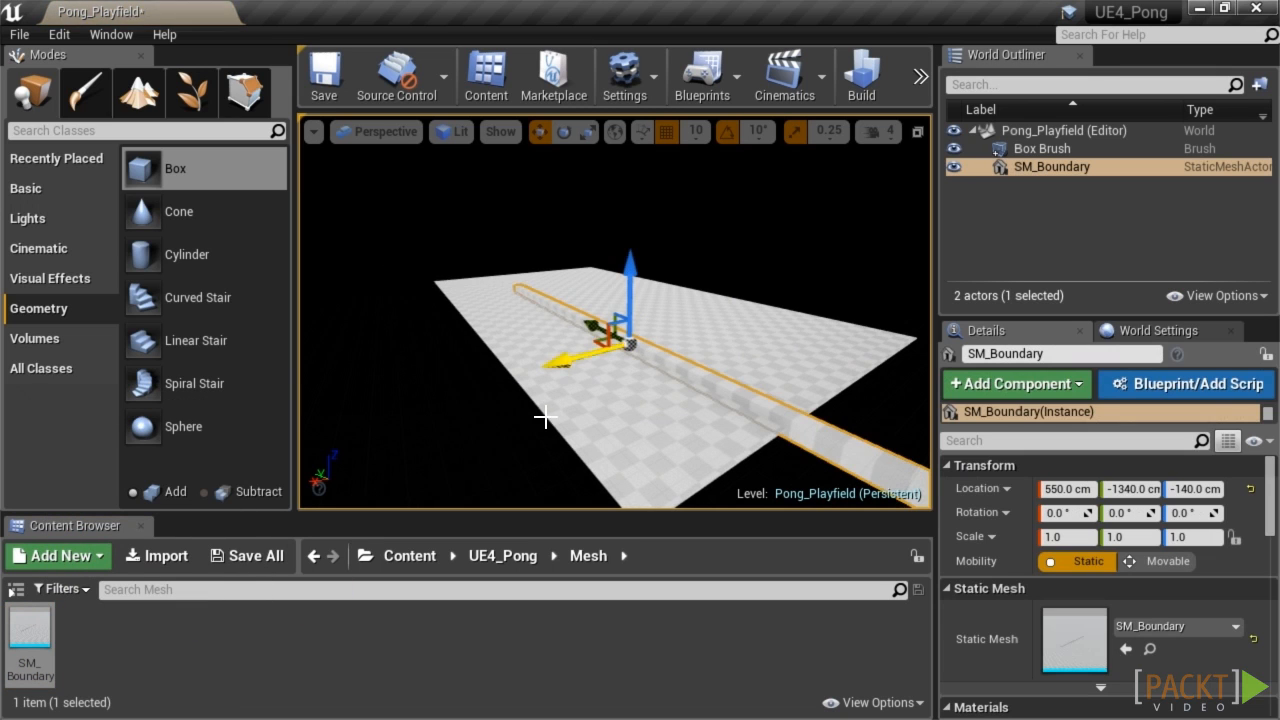
{"action": "left_click", "coordinate": [1250, 489]}
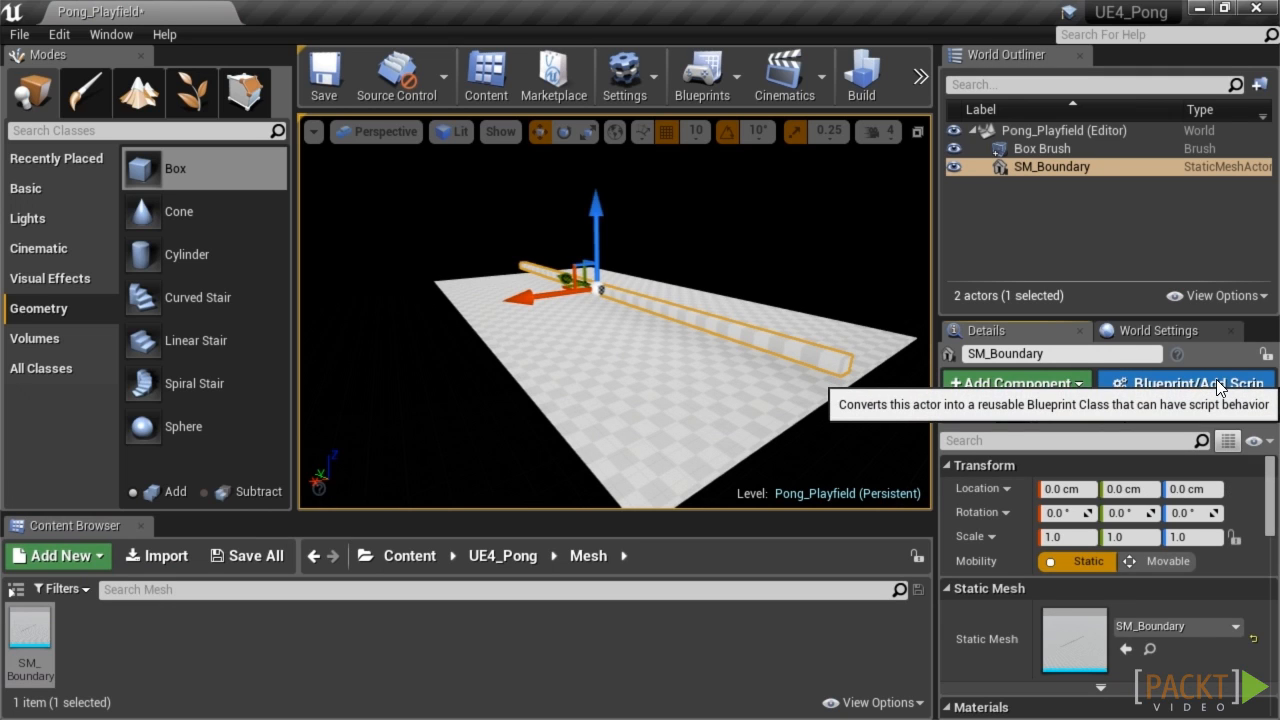
Start converting the SM_Boundary actor into a Blueprint and create a Blueprints folder inside UE4_Pong as its destination
{"action": "left_click", "coordinate": [1148, 386]}
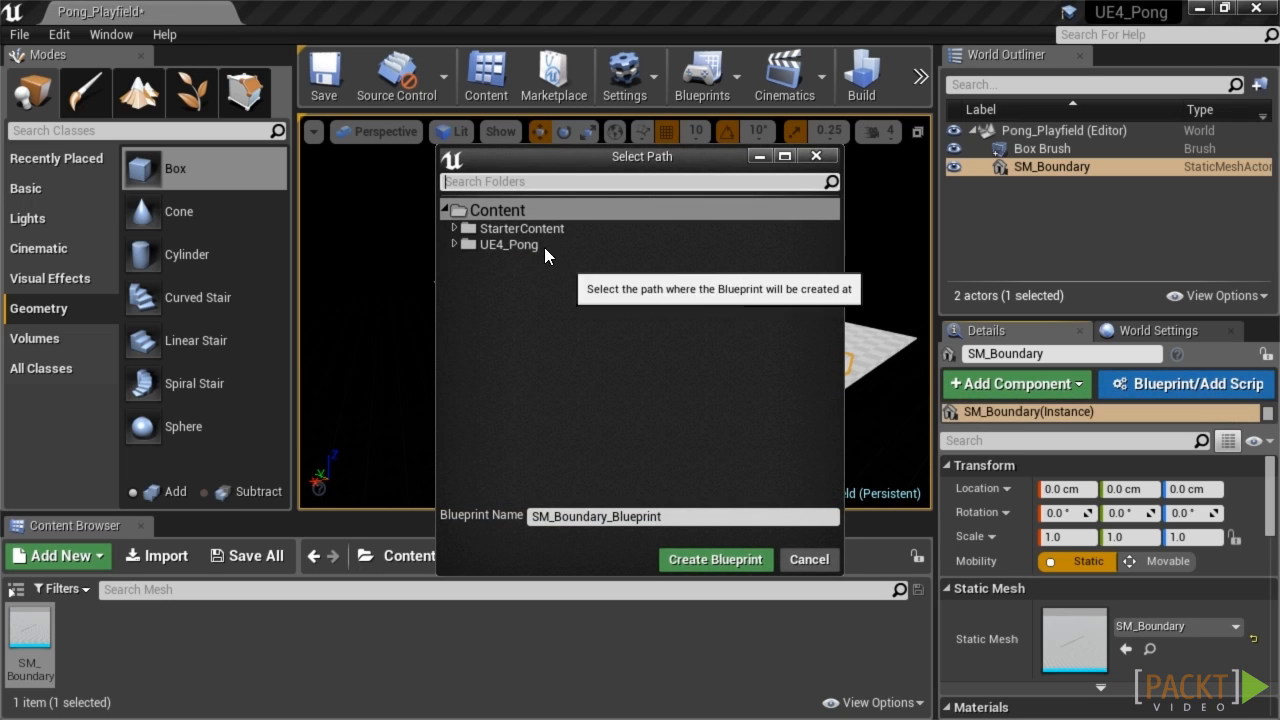
{"action": "left_click", "coordinate": [454, 244]}
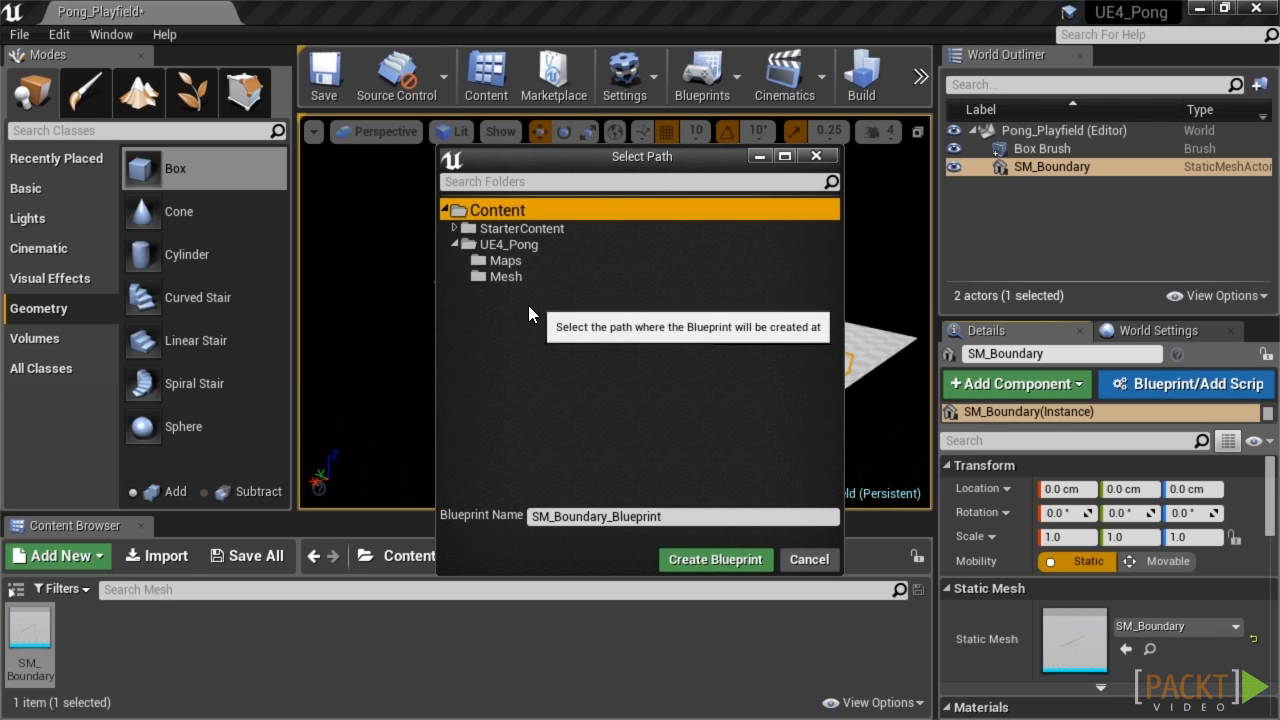
{"action": "left_click", "coordinate": [517, 247]}
{"action": "right_click", "coordinate": [517, 247]}
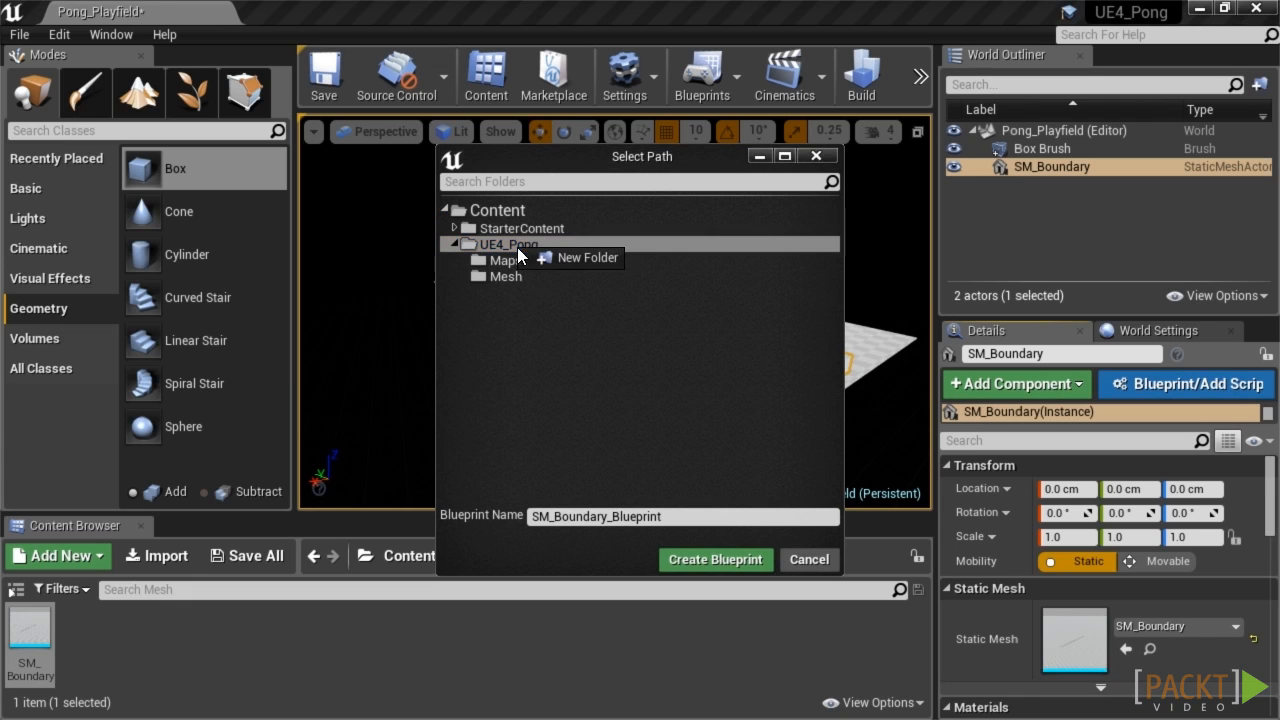
{"action": "left_click", "coordinate": [543, 258]}
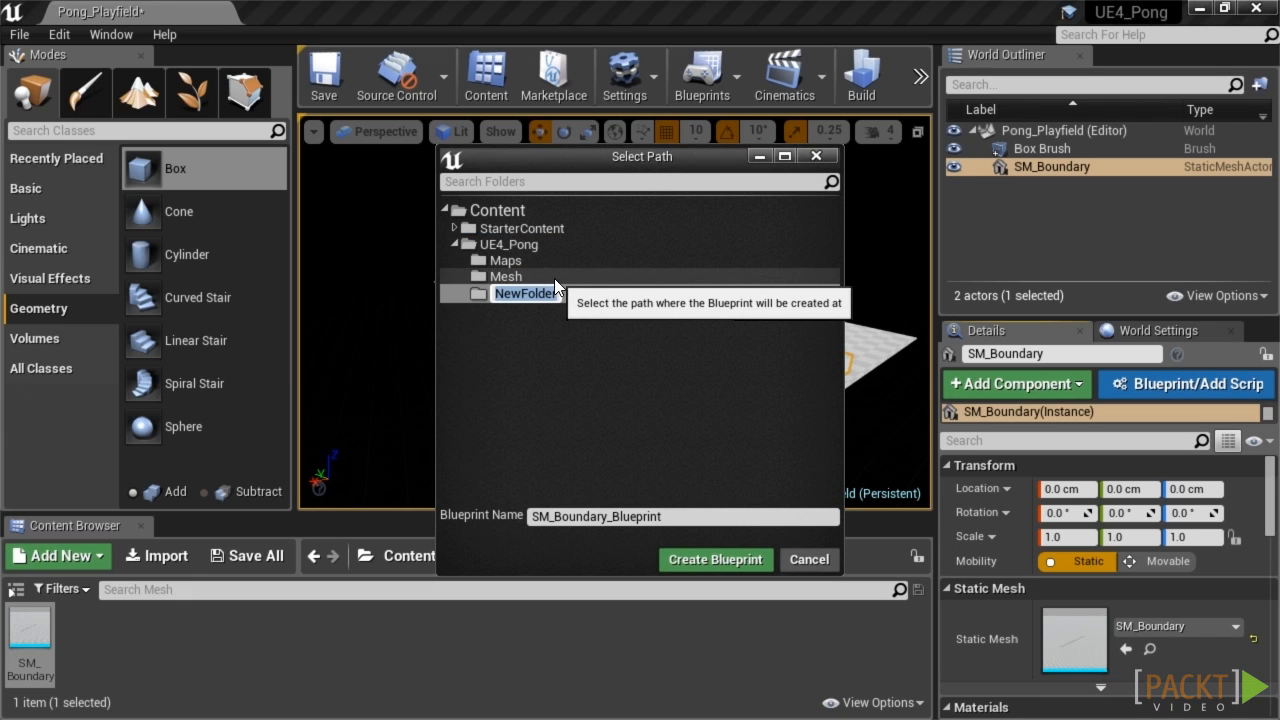
{"action": "type", "text": "Blueprints"}
{"action": "key", "text": "Return"}
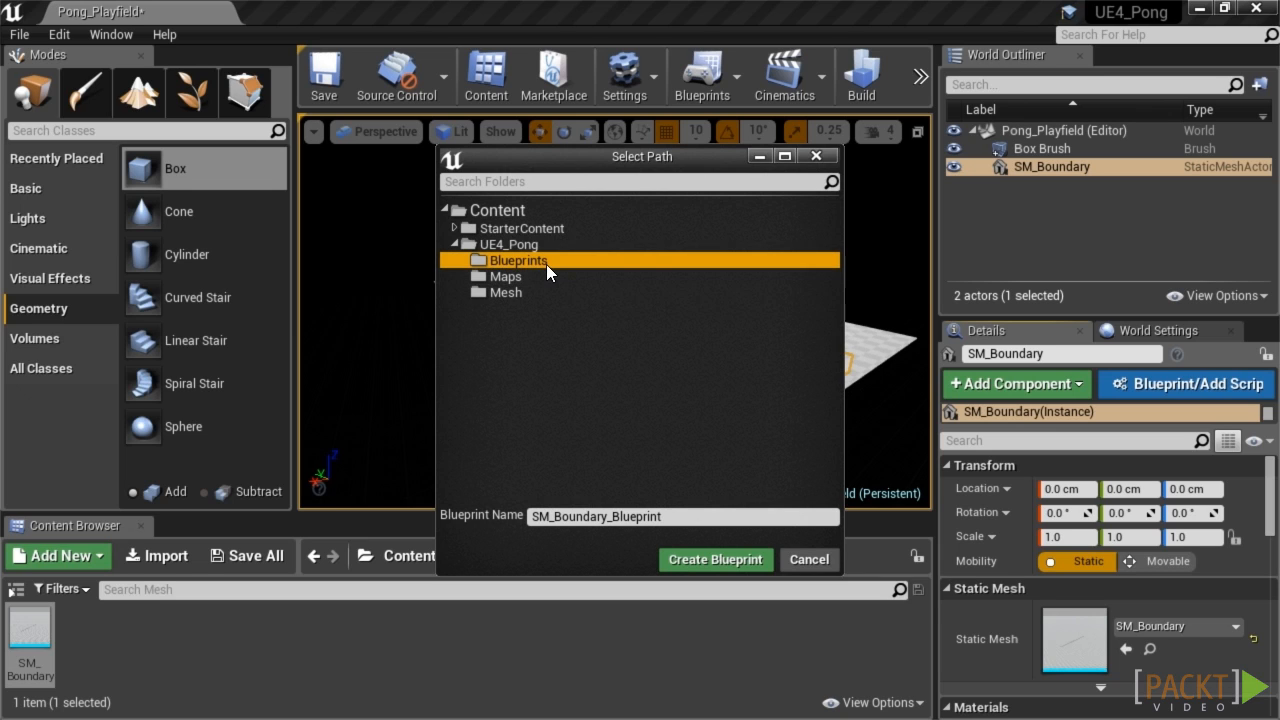
Name the Blueprint BP_Boundary_Blueprint and create it in the Blueprints folder
{"action": "left_click", "coordinate": [548, 520]}
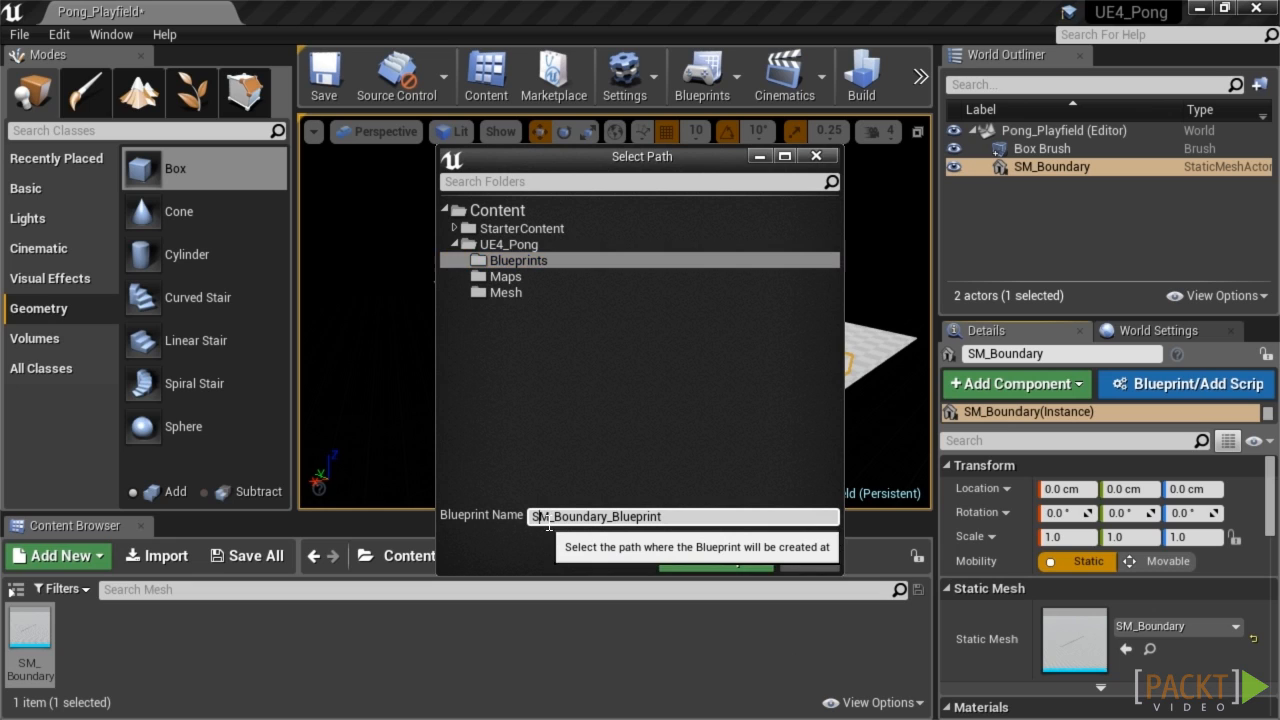
{"action": "key", "text": "BackSpace"}
{"action": "key", "text": "Delete"}
{"action": "type", "text": "BP"}
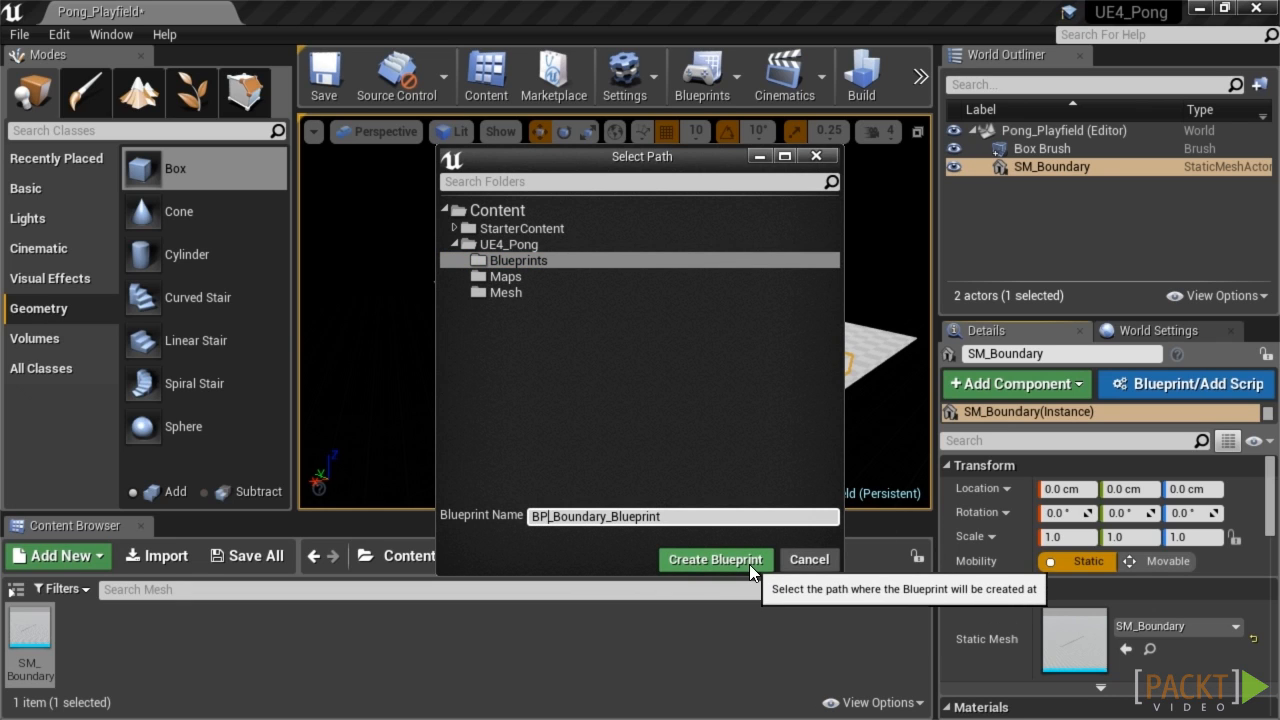
{"action": "left_click", "coordinate": [749, 560]}
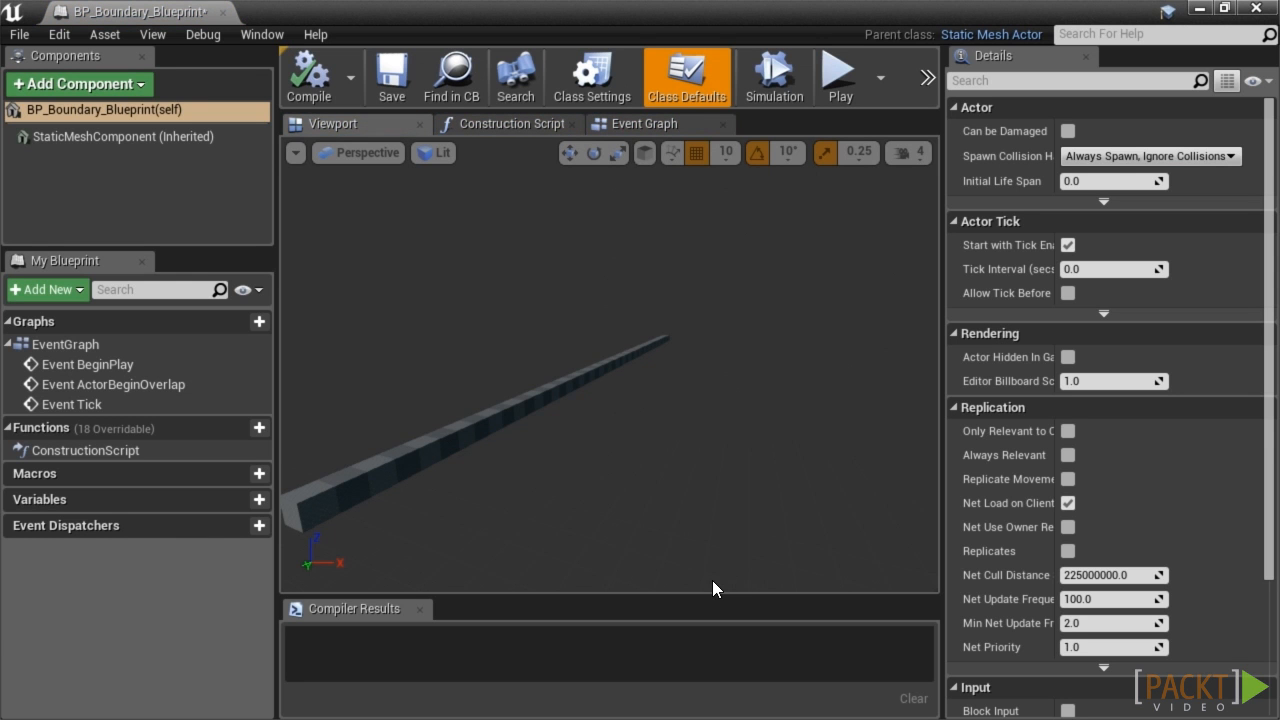
Dock the Blueprint editor beside the level, review its inherited static mesh component, and save and close the Blueprint
{"action": "left_click_drag", "start_coordinate": [140, 11], "coordinate": [318, 10]}
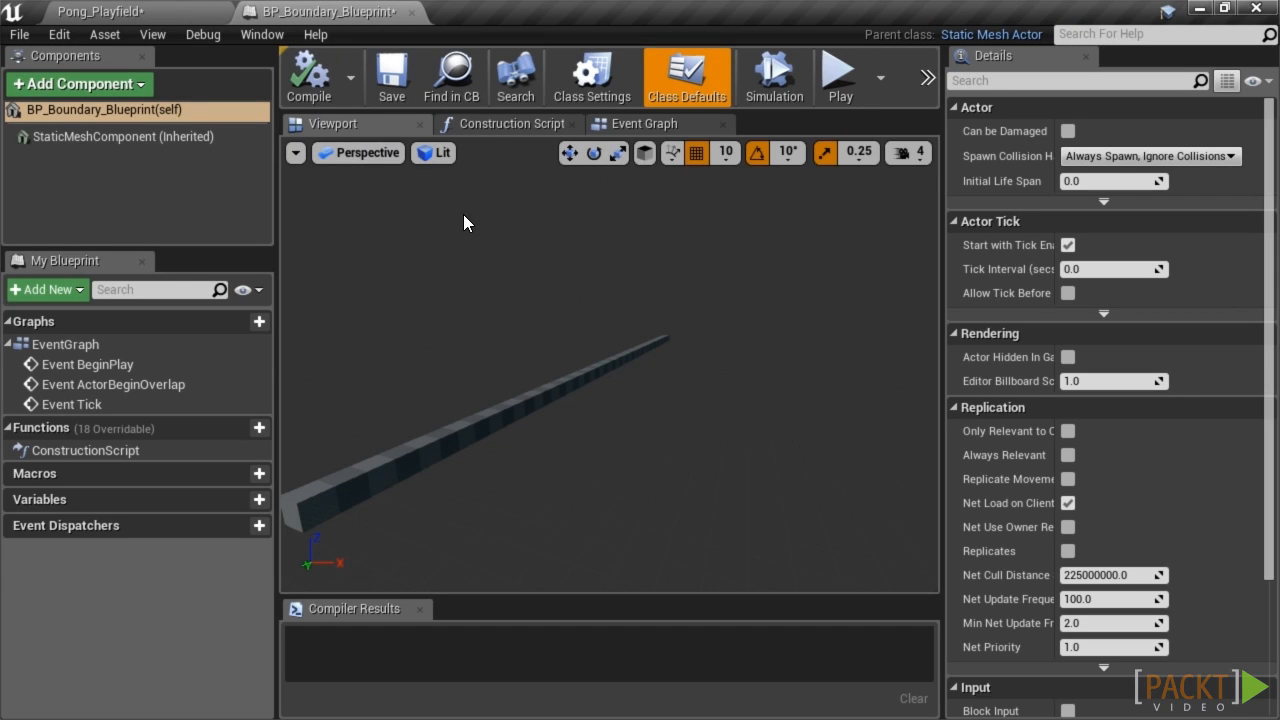
{"action": "left_click_drag", "start_coordinate": [597, 392], "coordinate": [584, 505]}
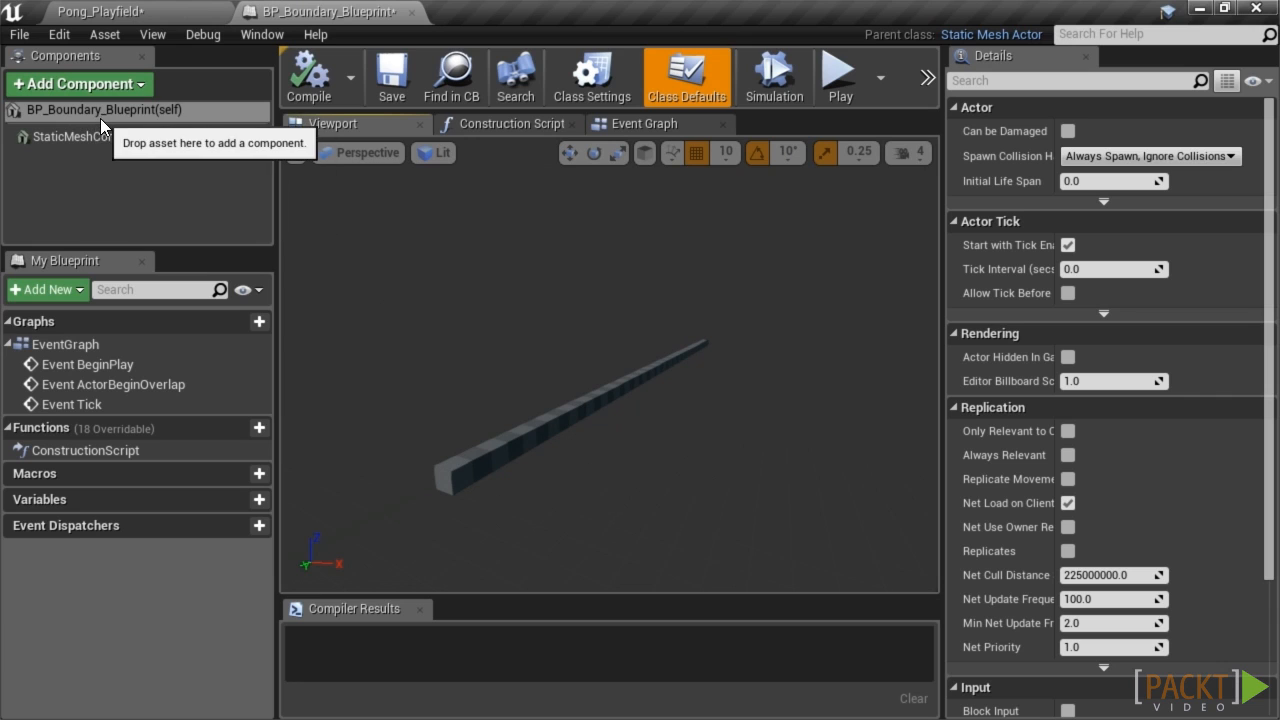
{"action": "left_click", "coordinate": [99, 118]}
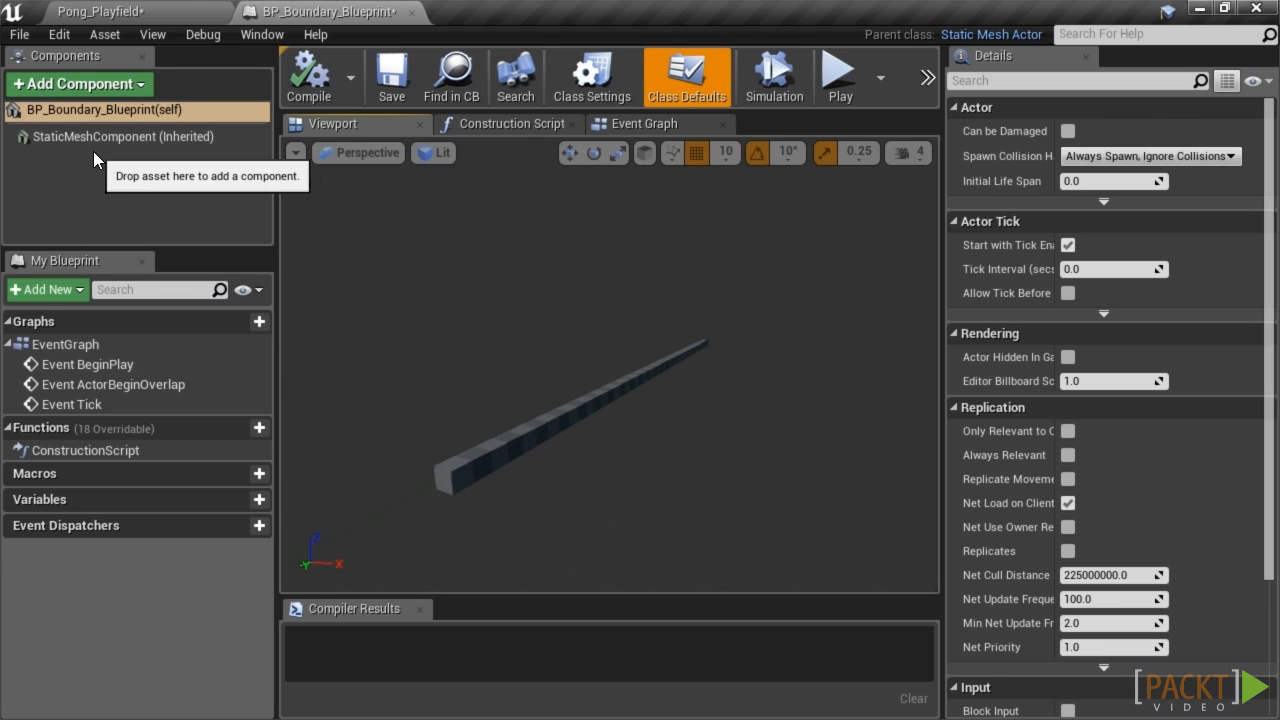
{"action": "left_click", "coordinate": [93, 140]}
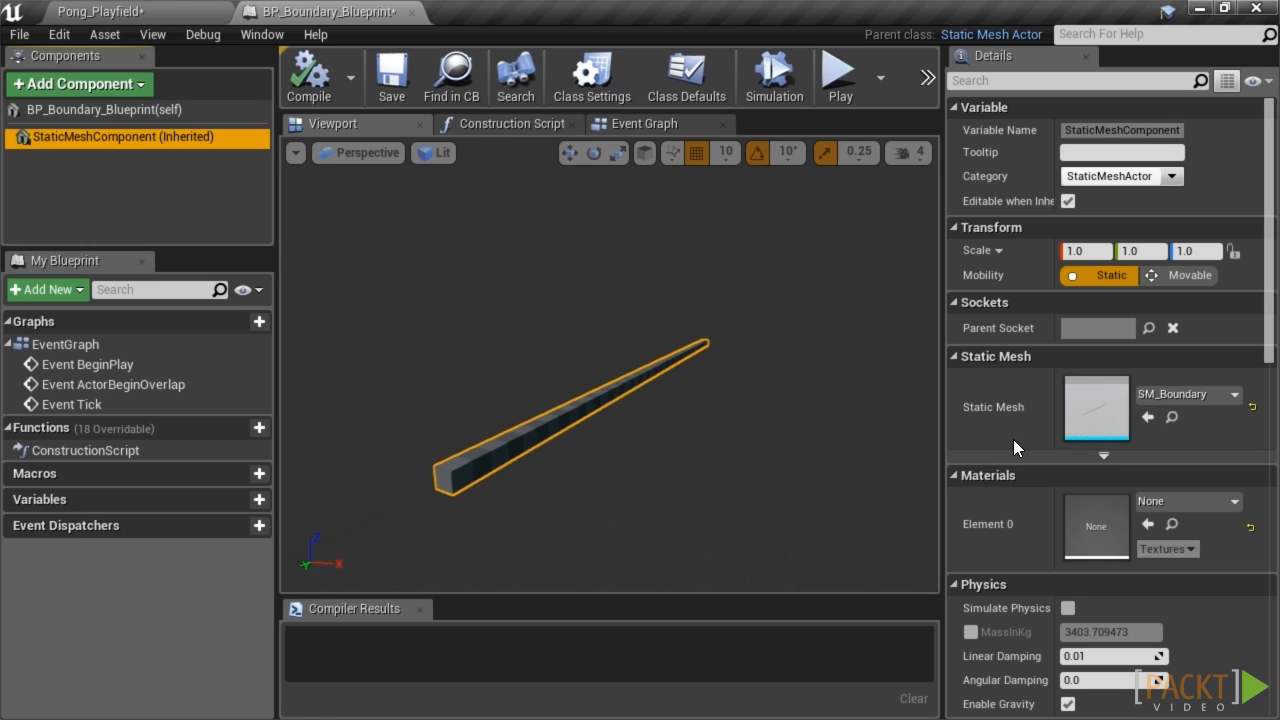
{"action": "left_click", "coordinate": [1105, 455]}
{"action": "left_click", "coordinate": [1109, 503]}
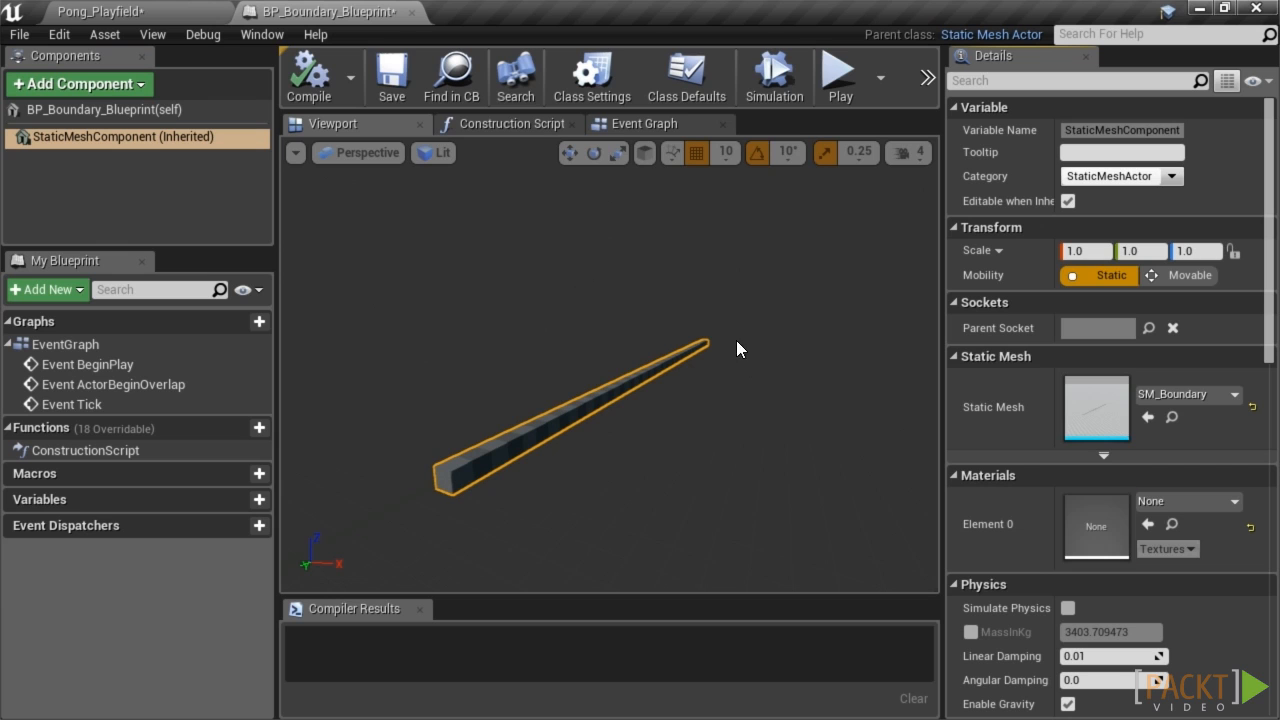
{"action": "left_click", "coordinate": [391, 80]}
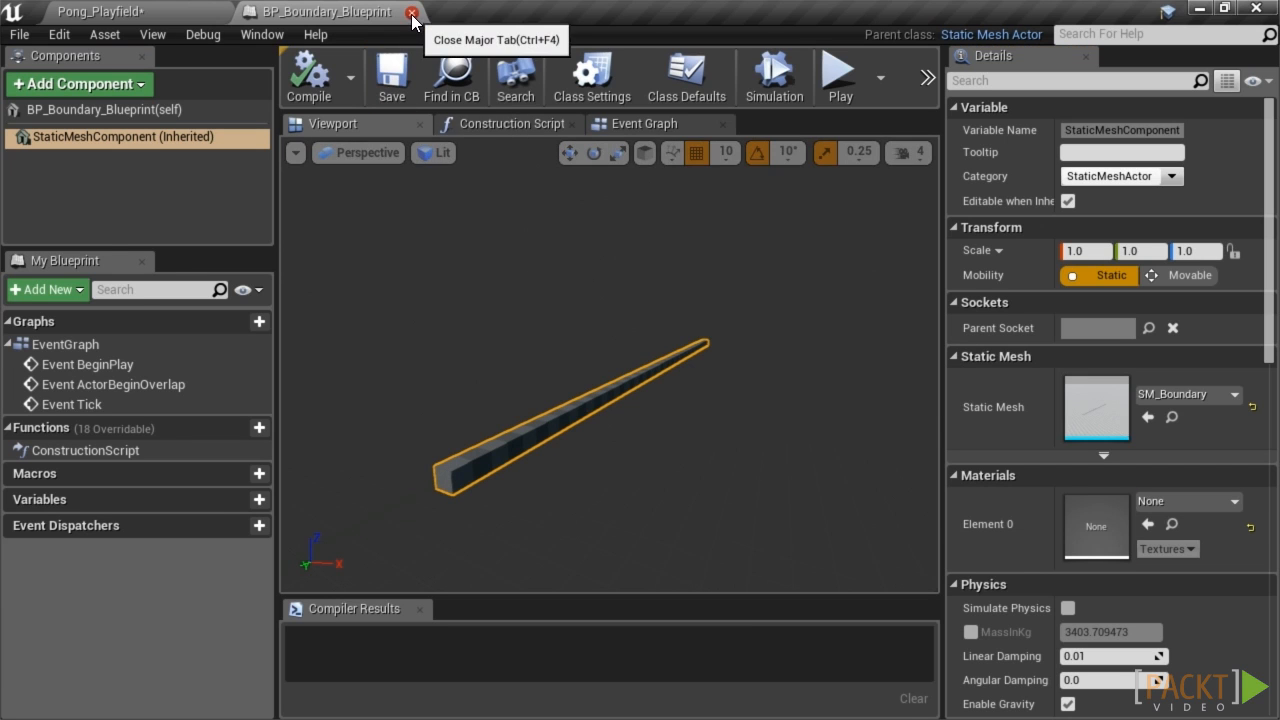
{"action": "left_click", "coordinate": [412, 13]}
Replace the boundary actor in the level with a fresh instance of BP_Boundary_Blueprint reset to the origin
{"action": "mouse_move", "coordinate": [660, 329]}
{"action": "right_mouse_down"}
{"action": "mouse_move", "coordinate": [652, 305]}
{"action": "mouse_move", "coordinate": [668, 332]}
{"action": "right_mouse_up"}
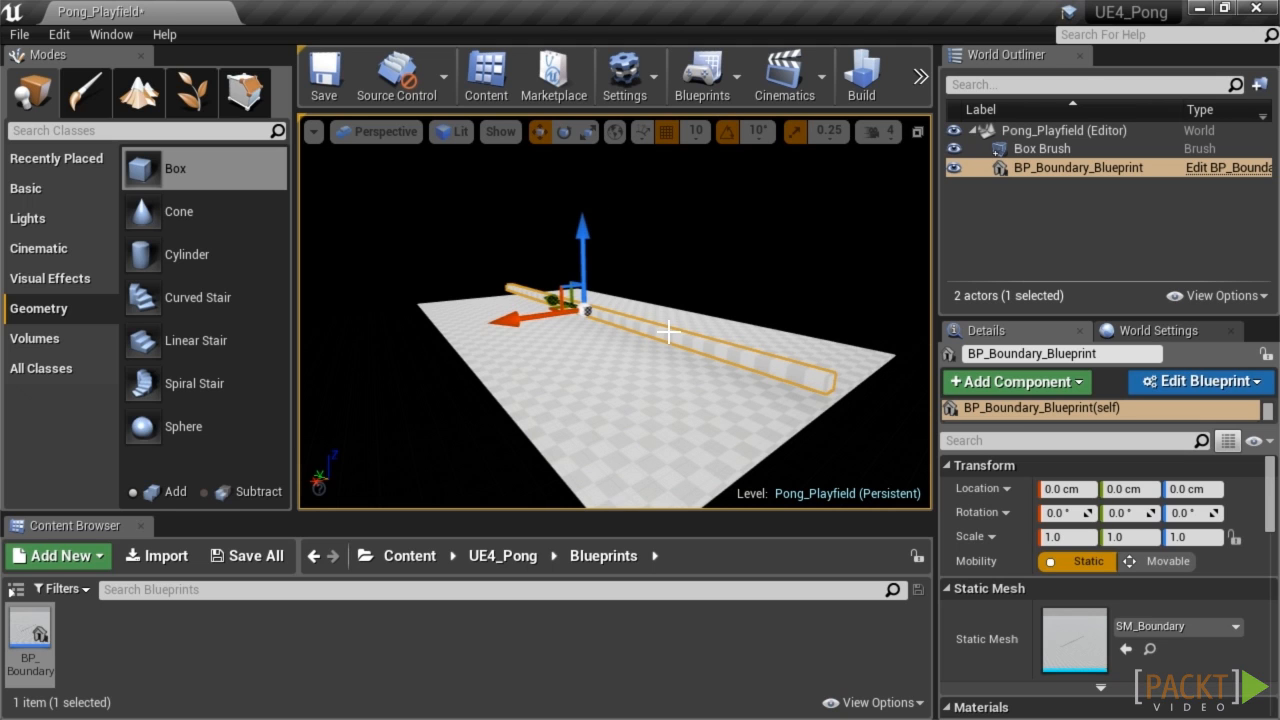
{"action": "key", "text": "Delete"}
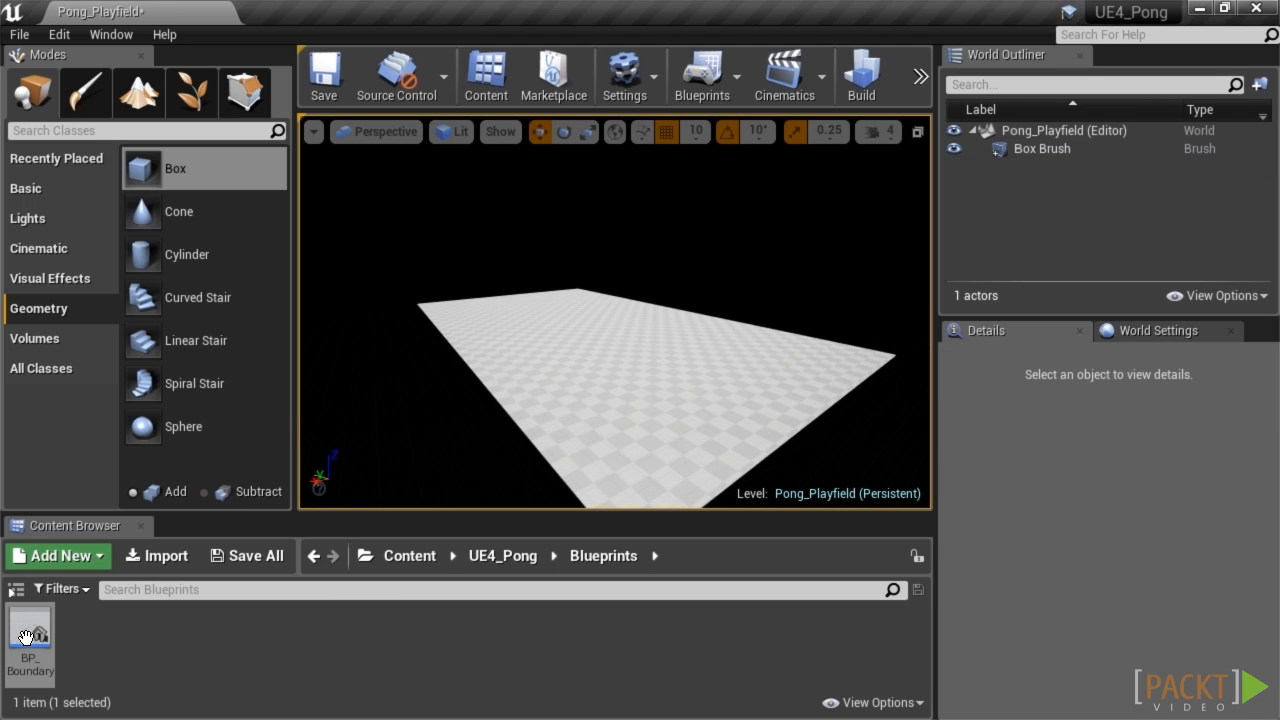
{"action": "left_click_drag", "start_coordinate": [30, 635], "coordinate": [680, 360]}
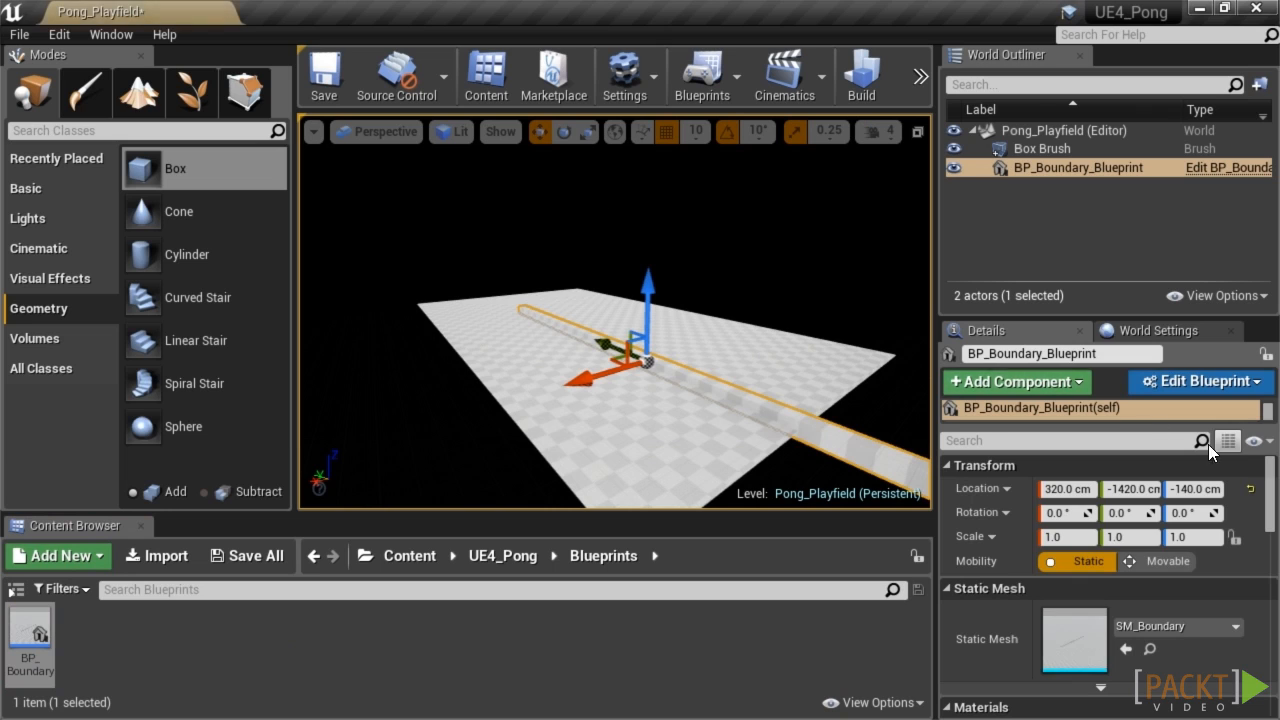
{"action": "left_click", "coordinate": [1253, 490]}
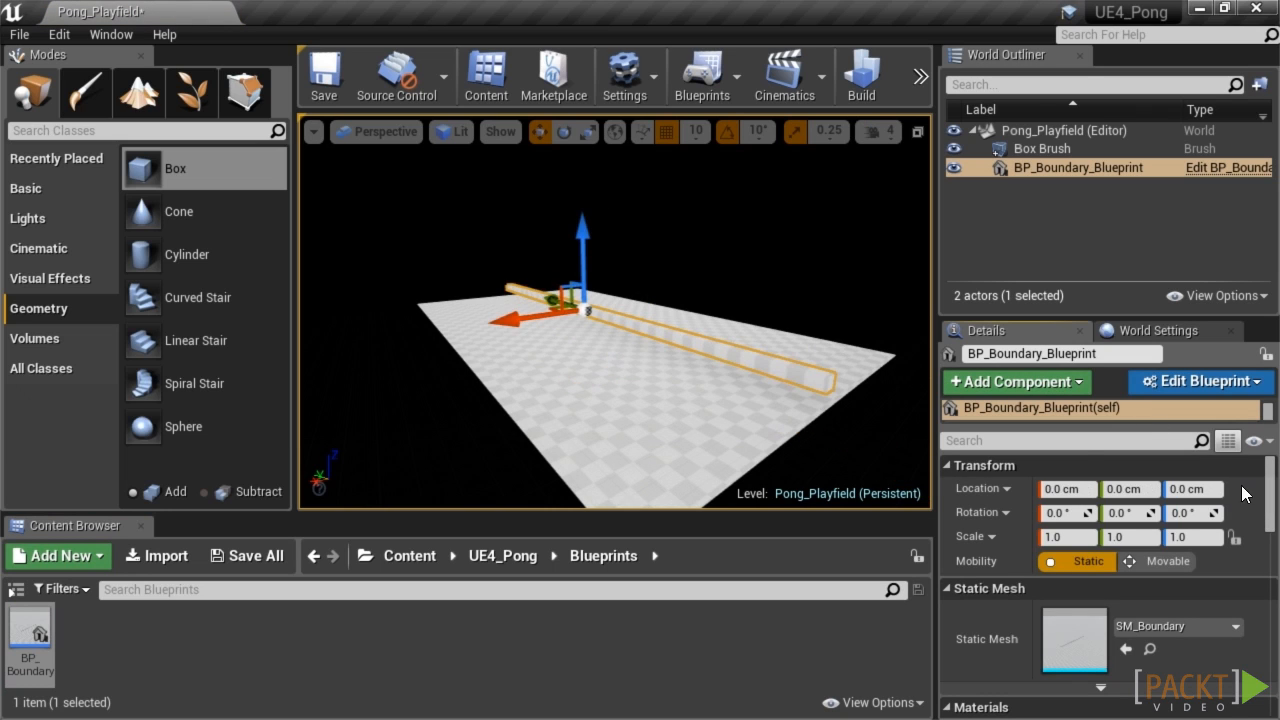
Set the boundary's X location to 1500 cm
{"action": "left_click", "coordinate": [1062, 489]}
{"action": "type", "text": "1500"}
{"action": "key", "text": "Return"}
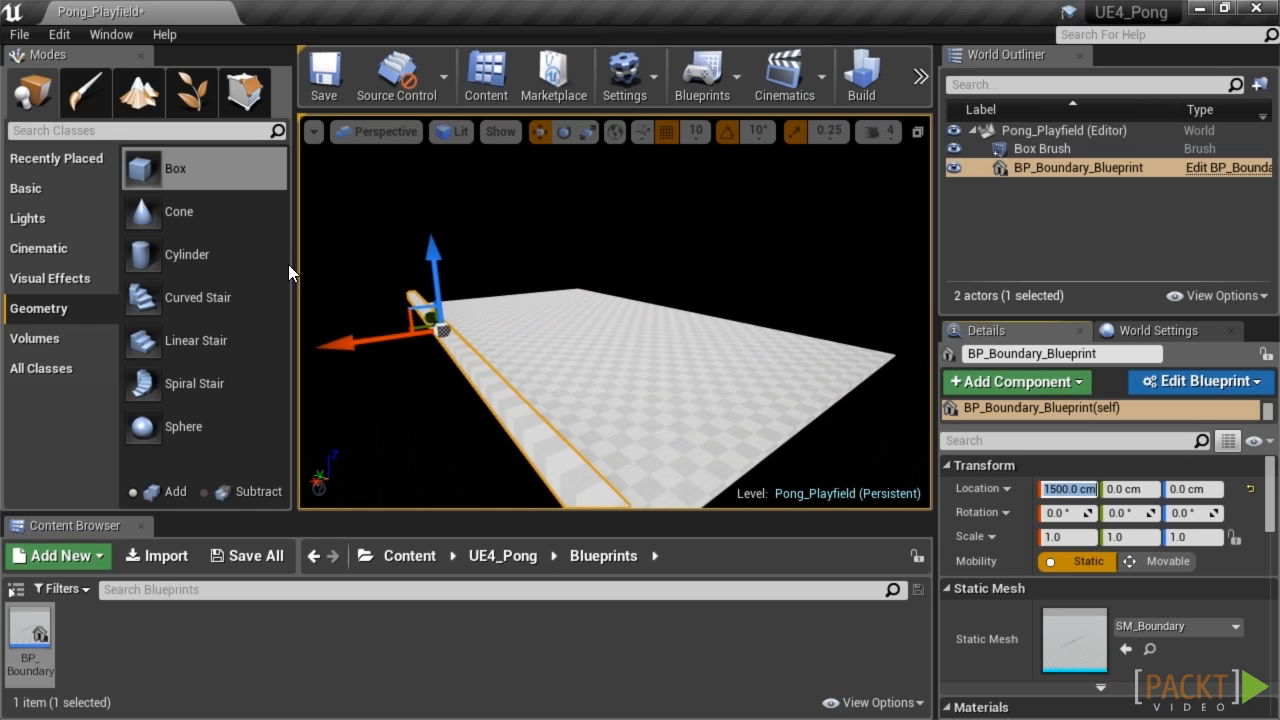
Duplicate the boundary across the playfield and set the copy's X location to -1500 cm
{"action": "left_click_drag", "start_coordinate": [440, 330], "coordinate": [824, 362], "text": "alt"}
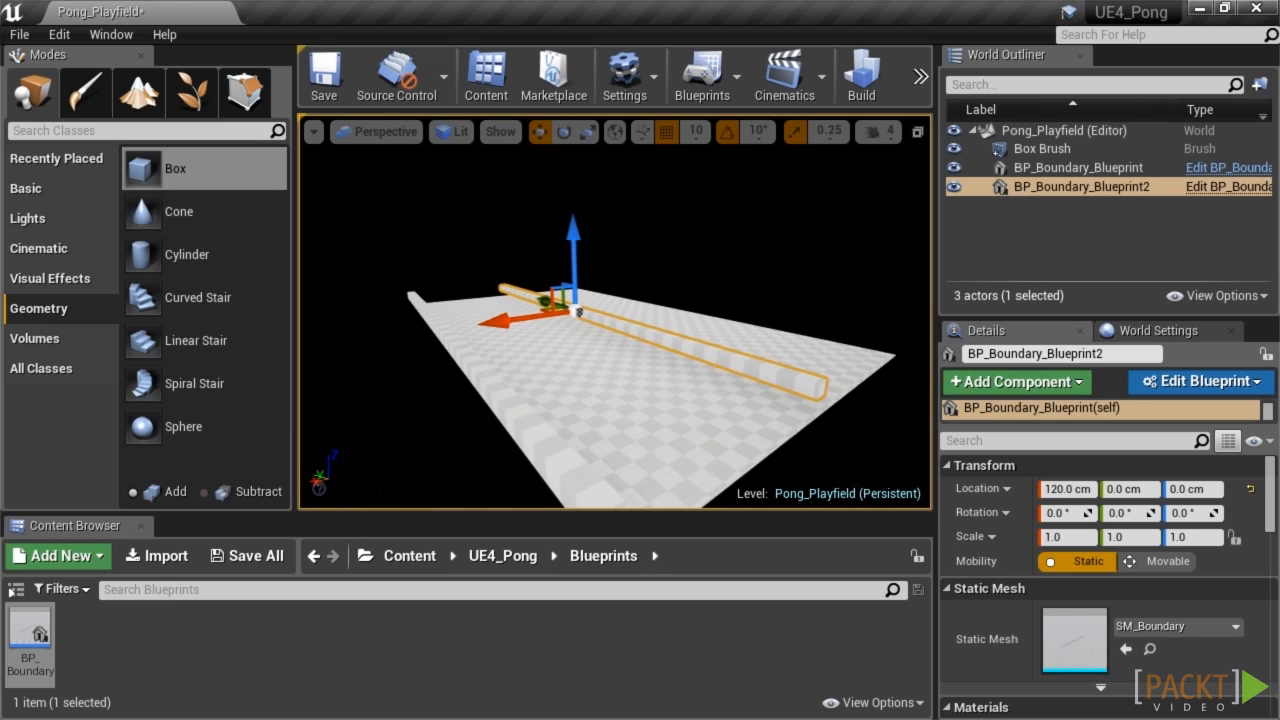
{"action": "left_click", "coordinate": [1090, 490]}
{"action": "type", "text": "-1500"}
{"action": "key", "text": "Return"}
{"action": "mouse_move", "coordinate": [655, 375]}
{"action": "right_mouse_down"}
{"action": "mouse_move", "coordinate": [548, 376]}
{"action": "mouse_move", "coordinate": [527, 402]}
{"action": "mouse_move", "coordinate": [540, 388]}
{"action": "mouse_move", "coordinate": [606, 428]}
{"action": "mouse_move", "coordinate": [700, 428]}
{"action": "mouse_move", "coordinate": [661, 357]}
{"action": "right_mouse_up"}
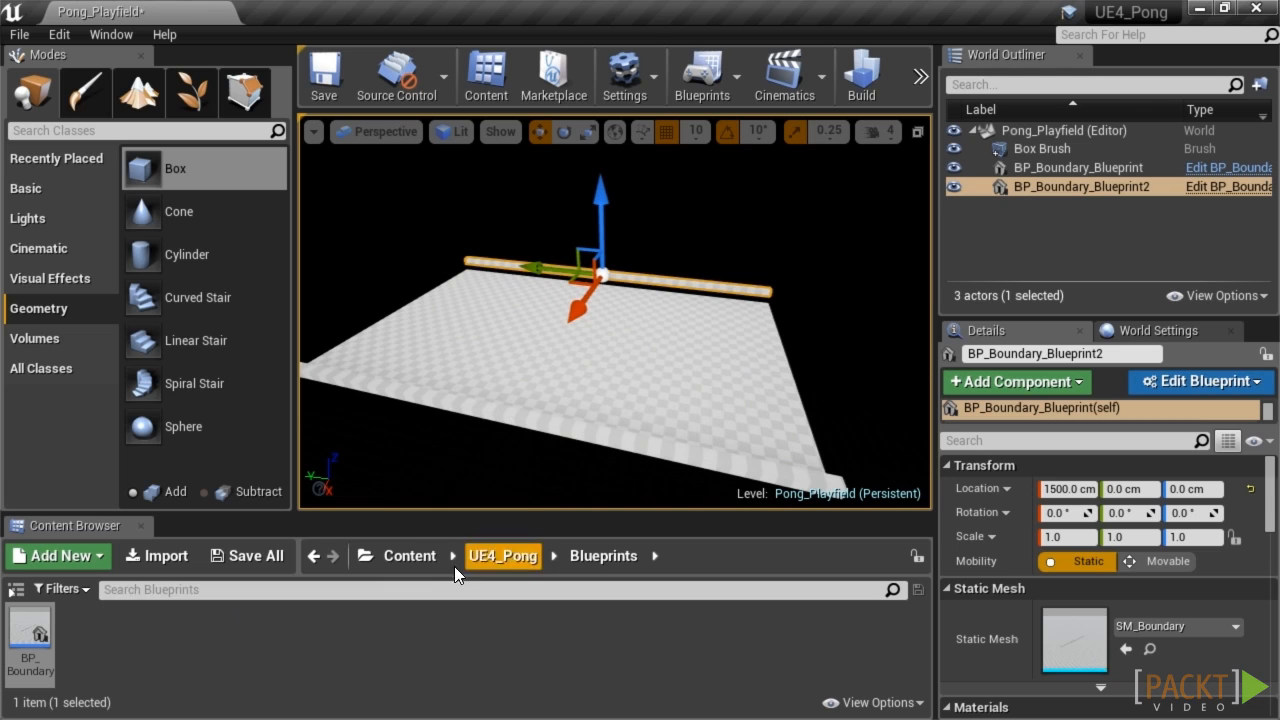
Create a Materials folder inside the UE4_Pong content folder
{"action": "left_click", "coordinate": [409, 556]}
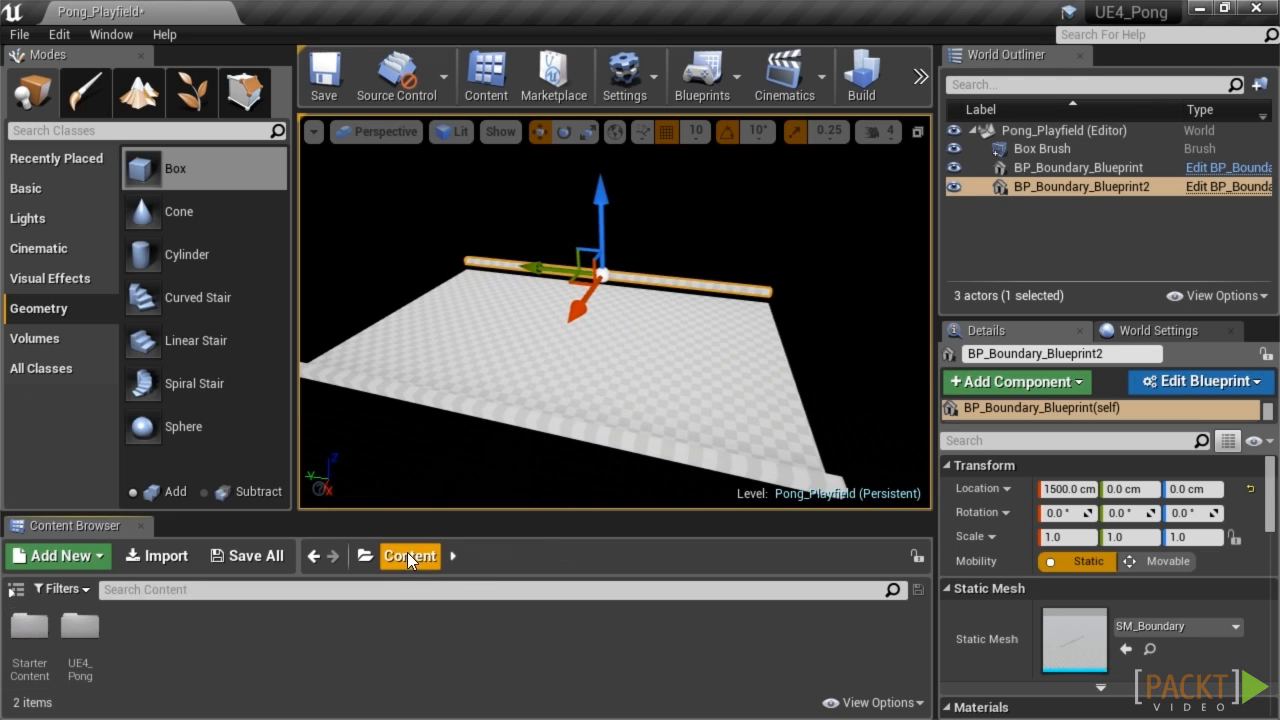
{"action": "double_click", "coordinate": [84, 627]}
{"action": "right_click", "coordinate": [176, 648]}
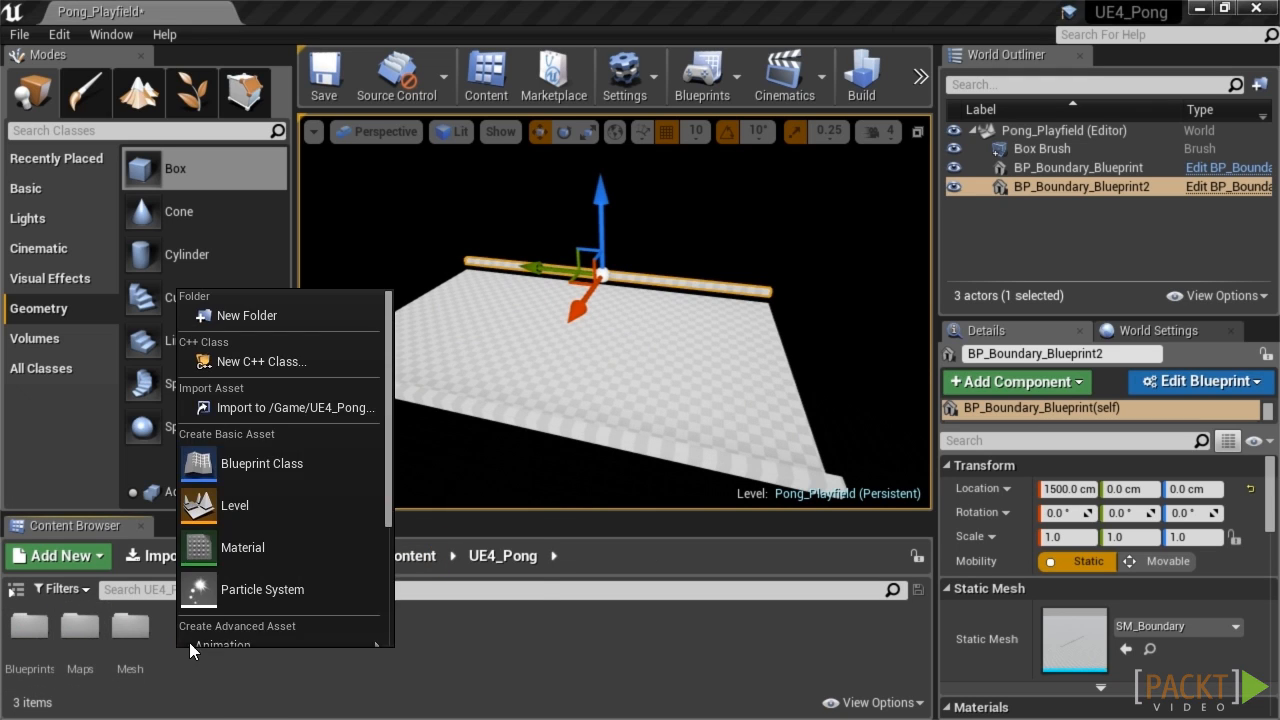
{"action": "left_click", "coordinate": [250, 315]}
{"action": "type", "text": "Materia"}
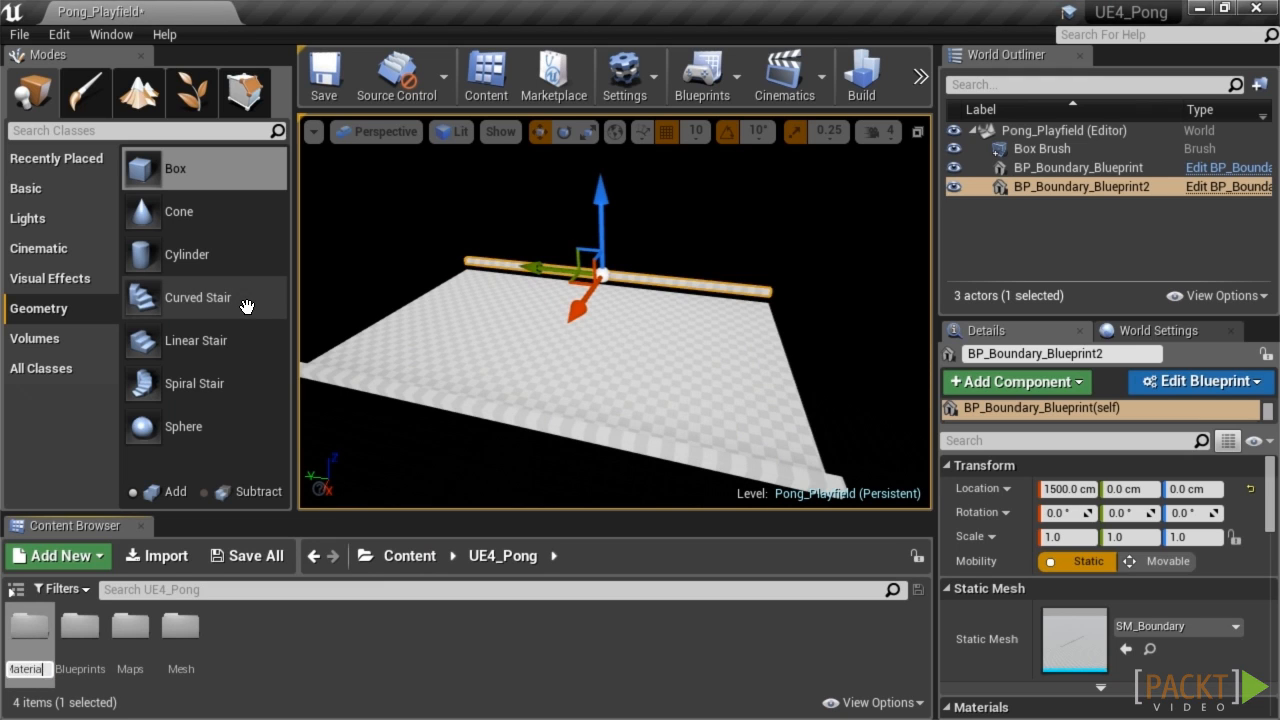
{"action": "type", "text": "ls"}
{"action": "key", "text": "Return"}
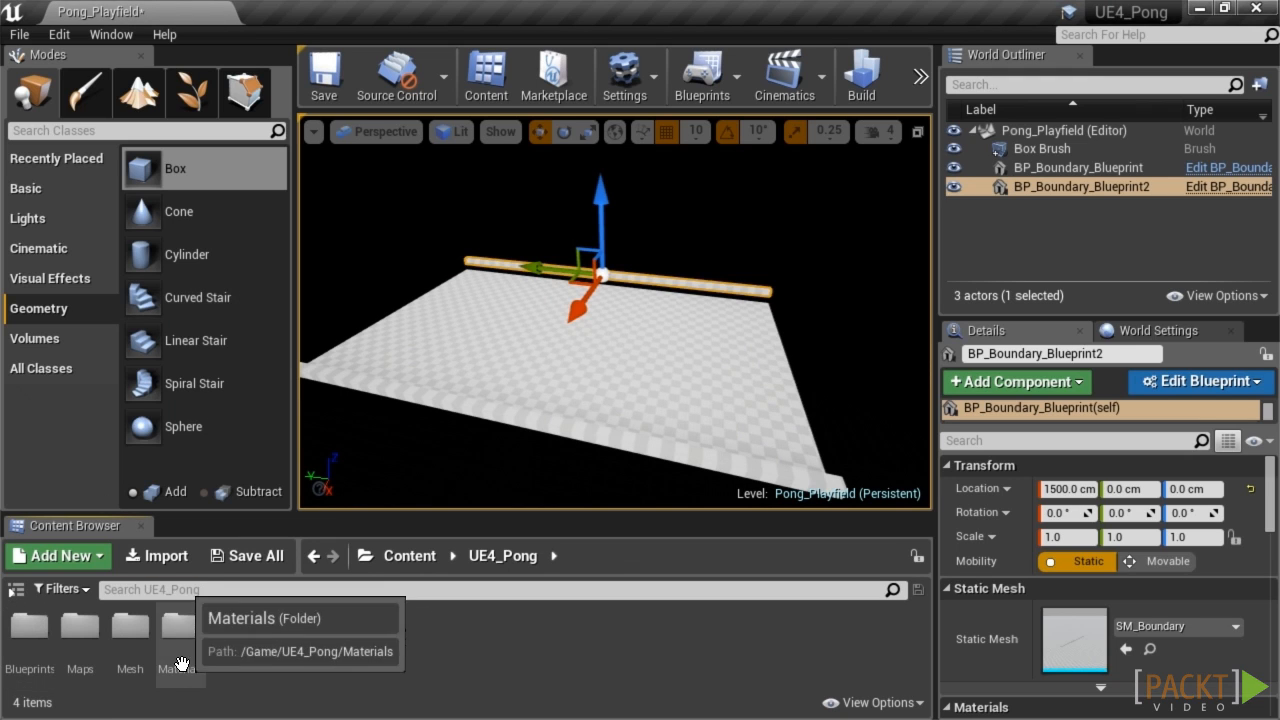
Create a material named M_Playfield in the Materials folder
{"action": "double_click", "coordinate": [180, 625]}
{"action": "right_click", "coordinate": [151, 654]}
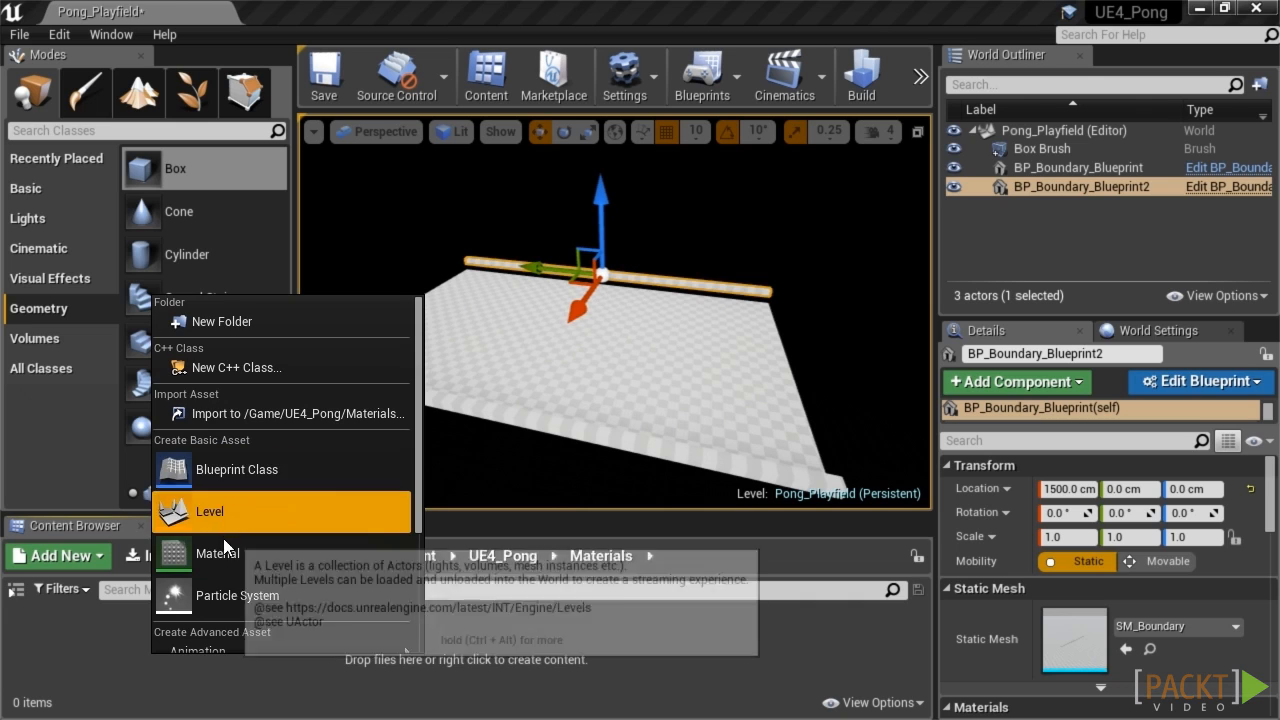
{"action": "left_click", "coordinate": [220, 552]}
{"action": "type", "text": "M"}
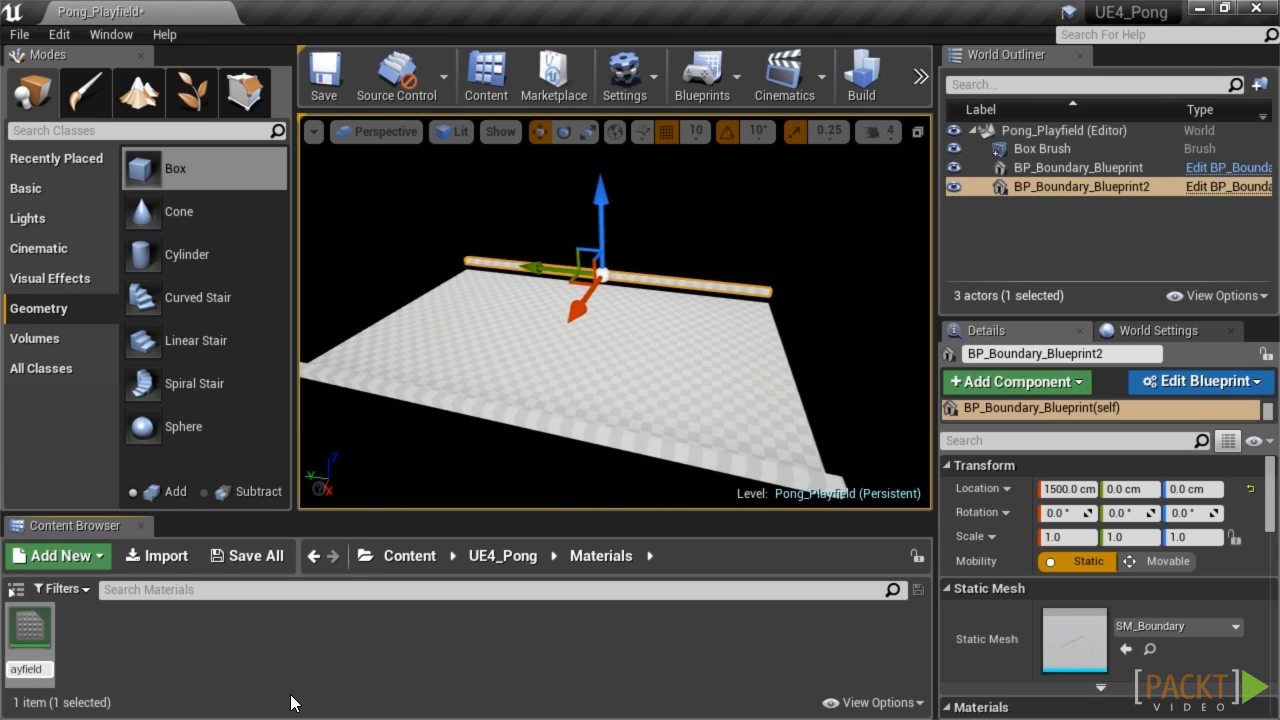
{"action": "type", "text": "_Playfield"}
{"action": "key", "text": "Return"}
Open M_Playfield docked beside the level and connect a black Constant3Vector node (0,0,0) to its Base Color, aligned with that input
{"action": "double_click", "coordinate": [30, 642]}
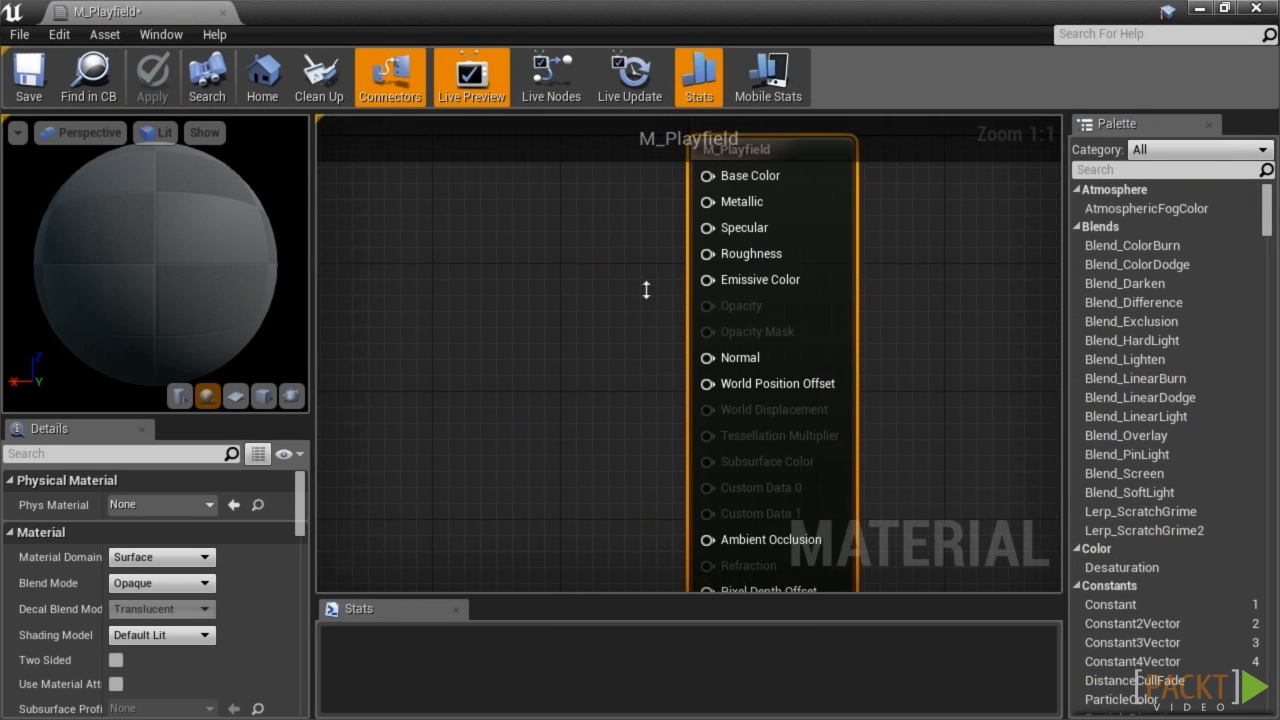
{"action": "left_click_drag", "start_coordinate": [98, 14], "coordinate": [300, 12]}
{"action": "right_click_drag", "start_coordinate": [581, 237], "coordinate": [603, 283]}
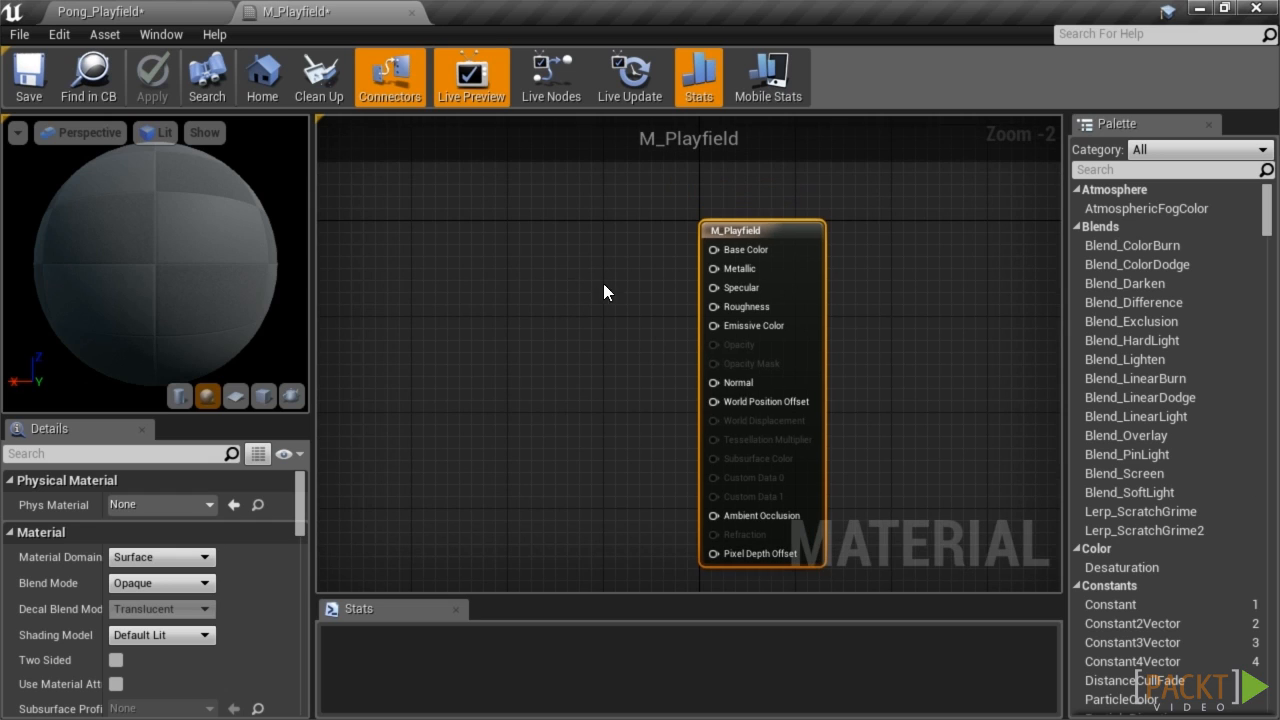
{"action": "left_click", "coordinate": [525, 271]}
{"action": "left_click_drag", "start_coordinate": [564, 286], "coordinate": [742, 253]}
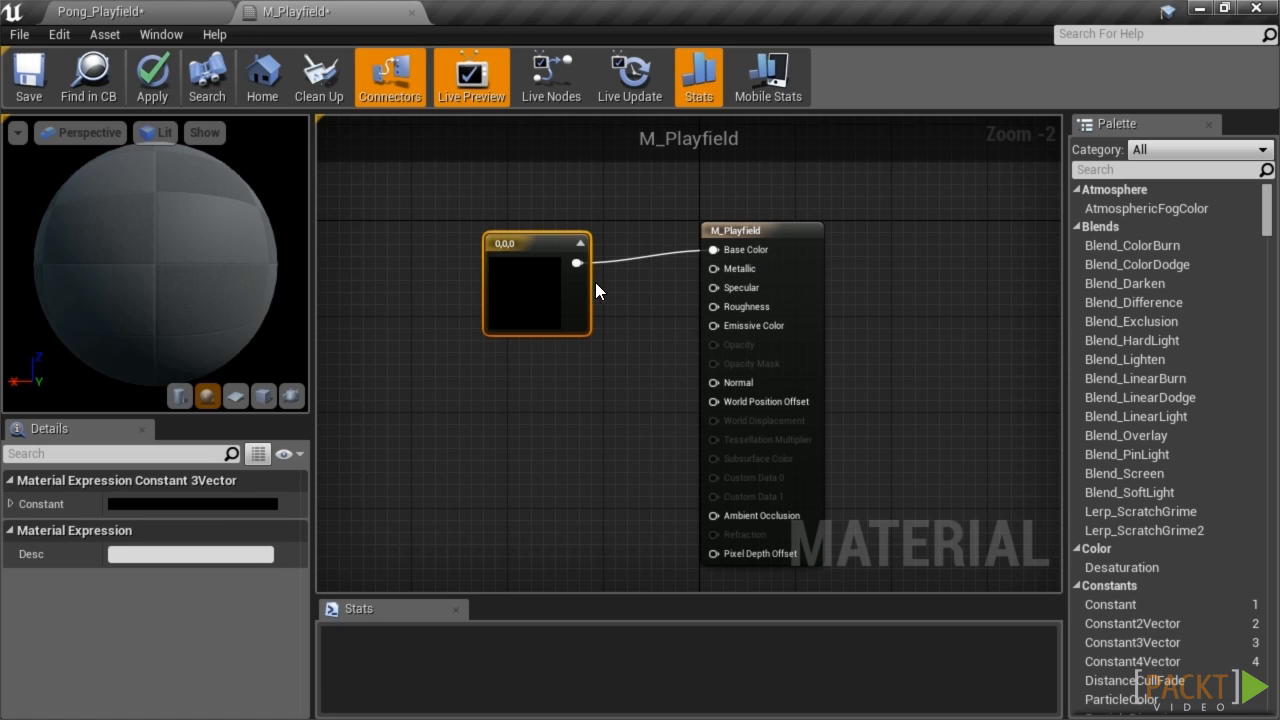
{"action": "left_click_drag", "start_coordinate": [528, 266], "coordinate": [516, 253]}
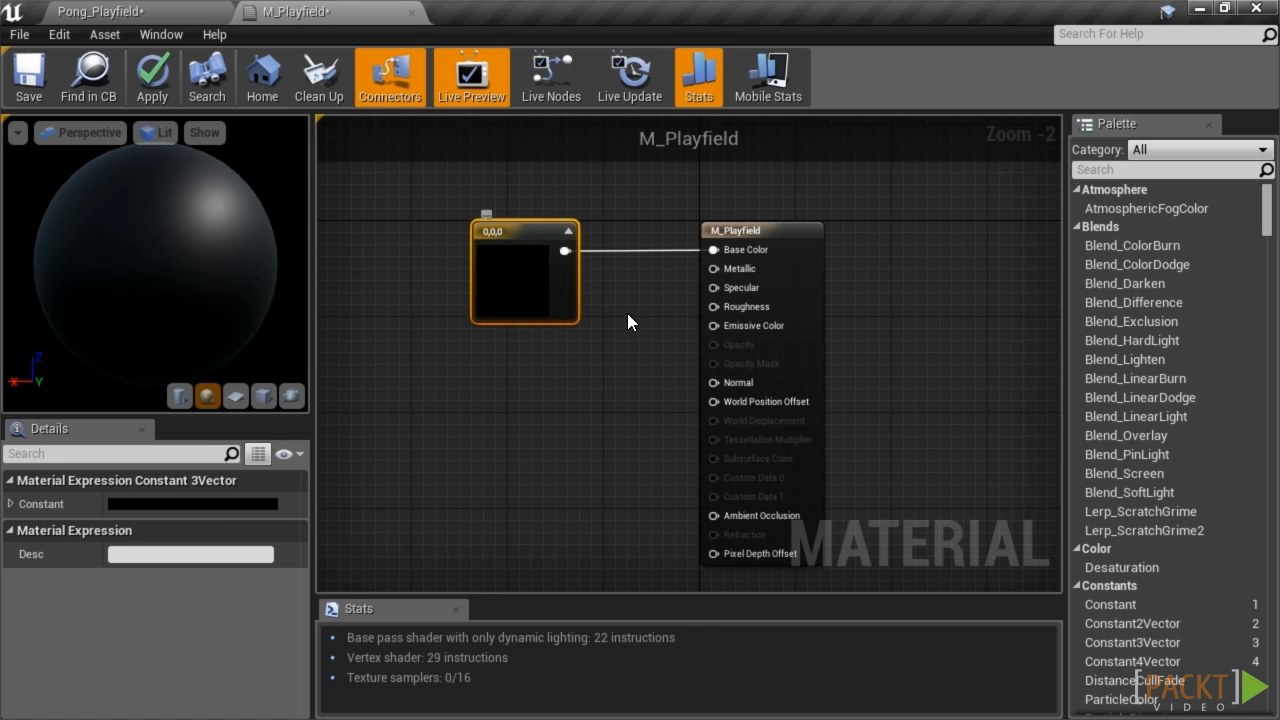
Add a Constant node, connect it to M_Playfield's Roughness and set its value to 1.0
{"action": "left_click", "coordinate": [666, 343]}
{"action": "left_click", "coordinate": [630, 380]}
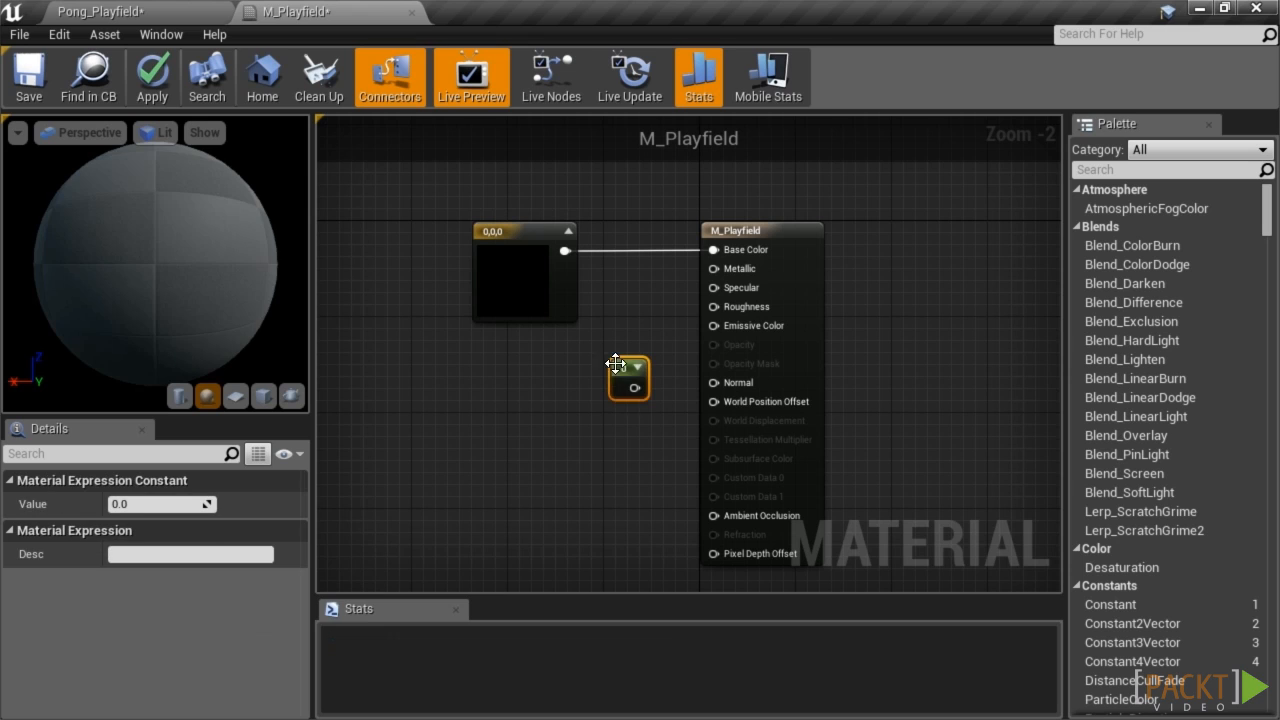
{"action": "left_click_drag", "start_coordinate": [634, 386], "coordinate": [714, 307]}
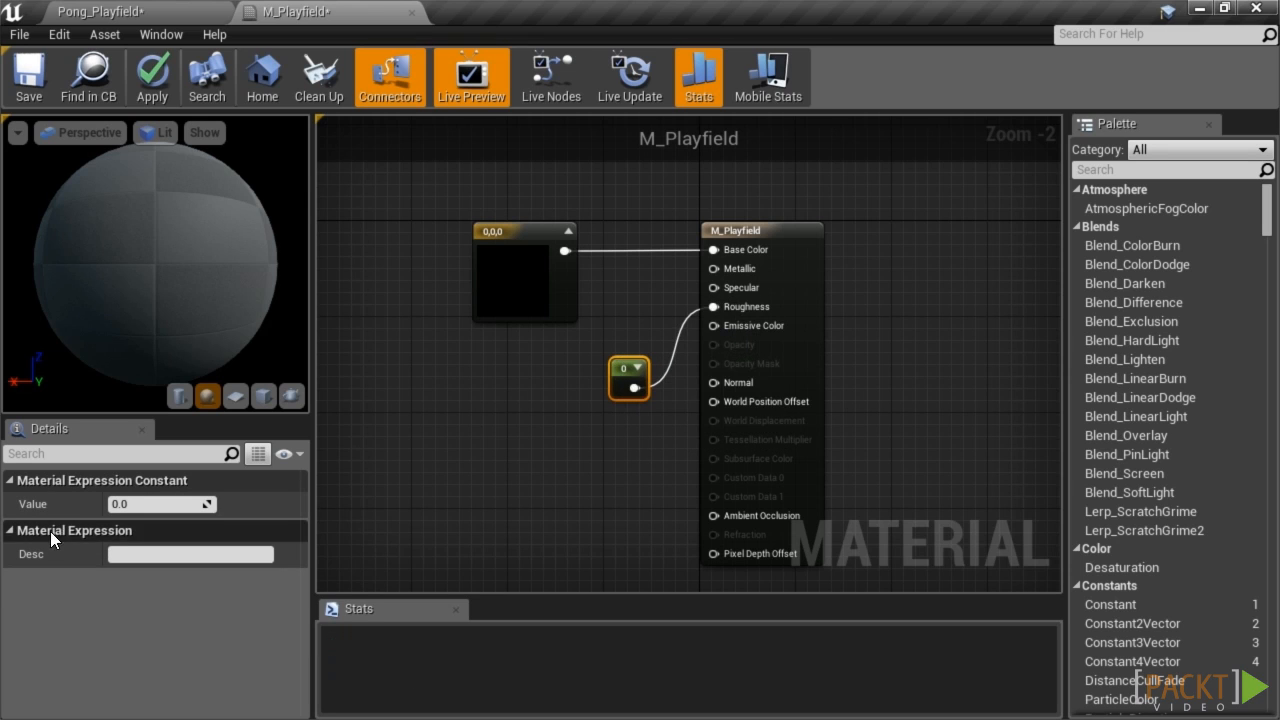
{"action": "left_click", "coordinate": [142, 500]}
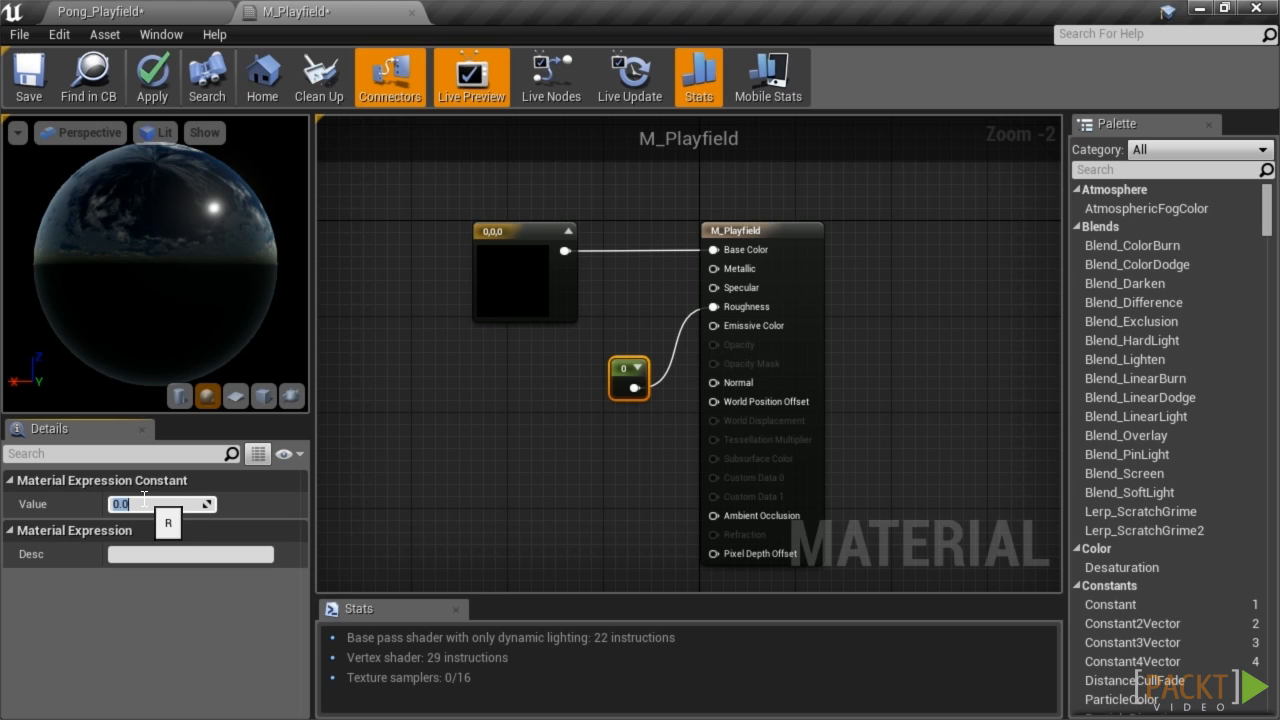
{"action": "key", "text": "Return"}
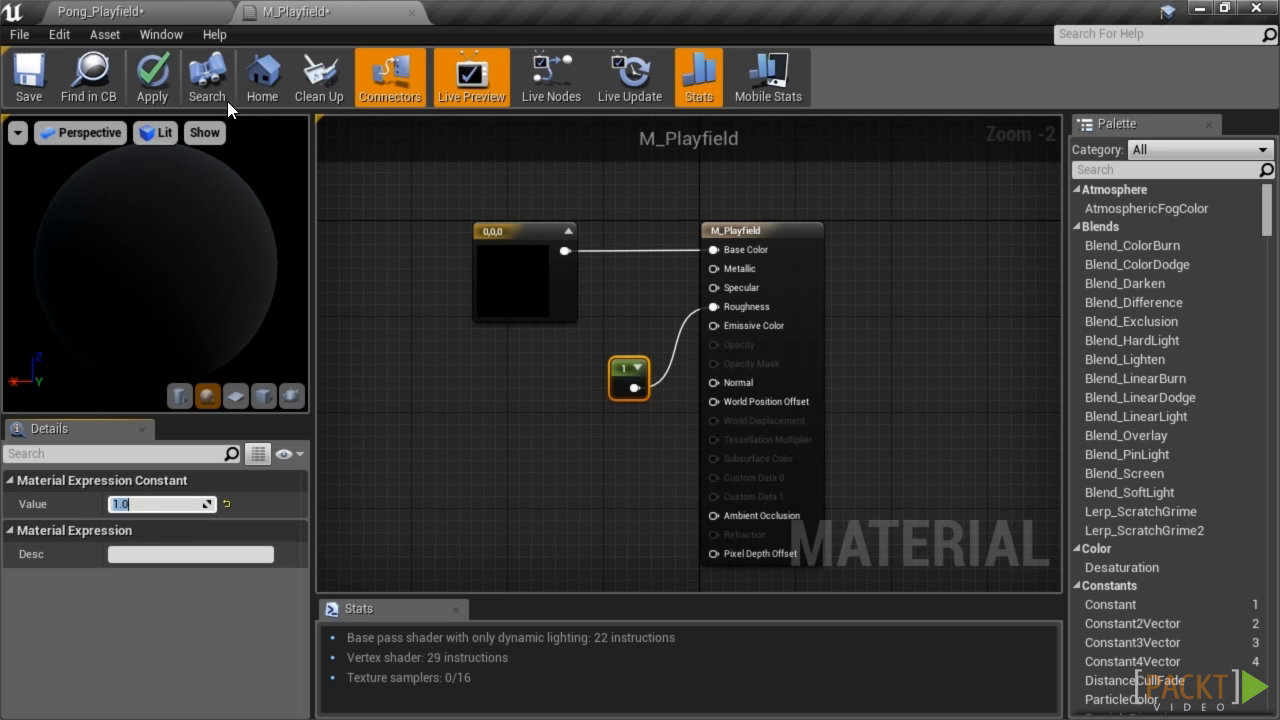
Apply the changes to the M_Playfield material, save it and close its editor
{"action": "left_click", "coordinate": [155, 80]}
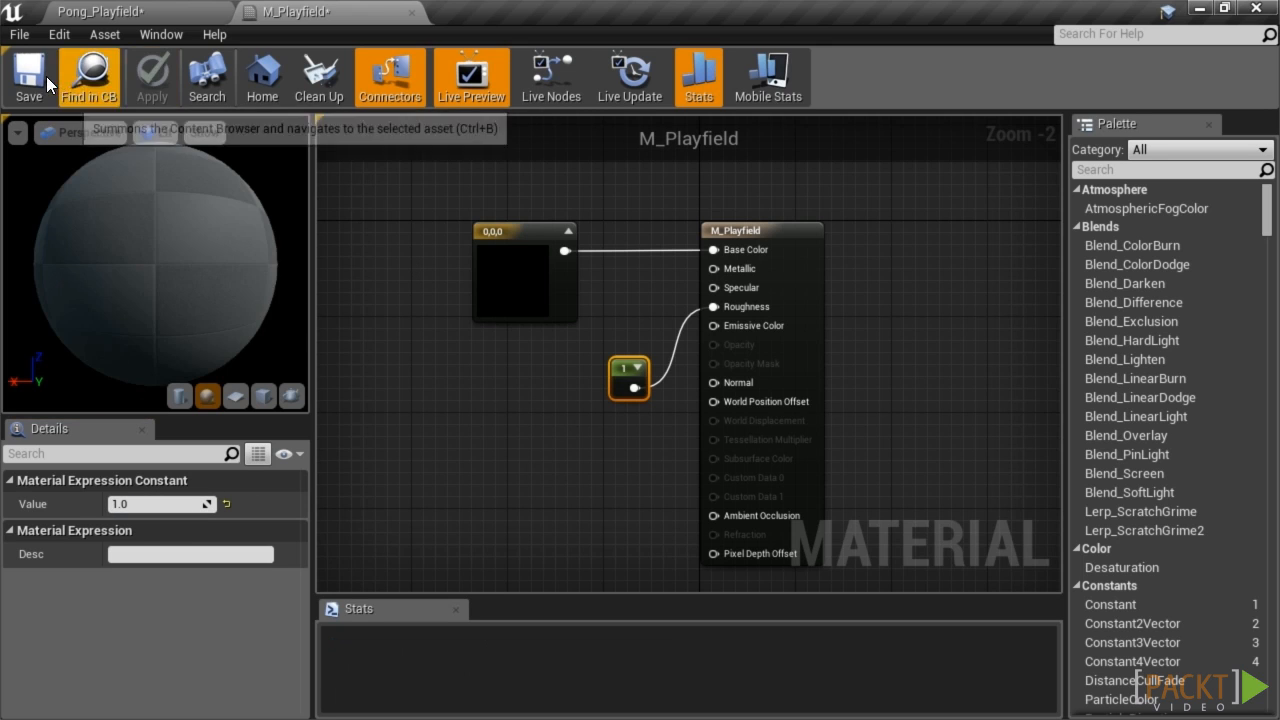
{"action": "left_click", "coordinate": [30, 78]}
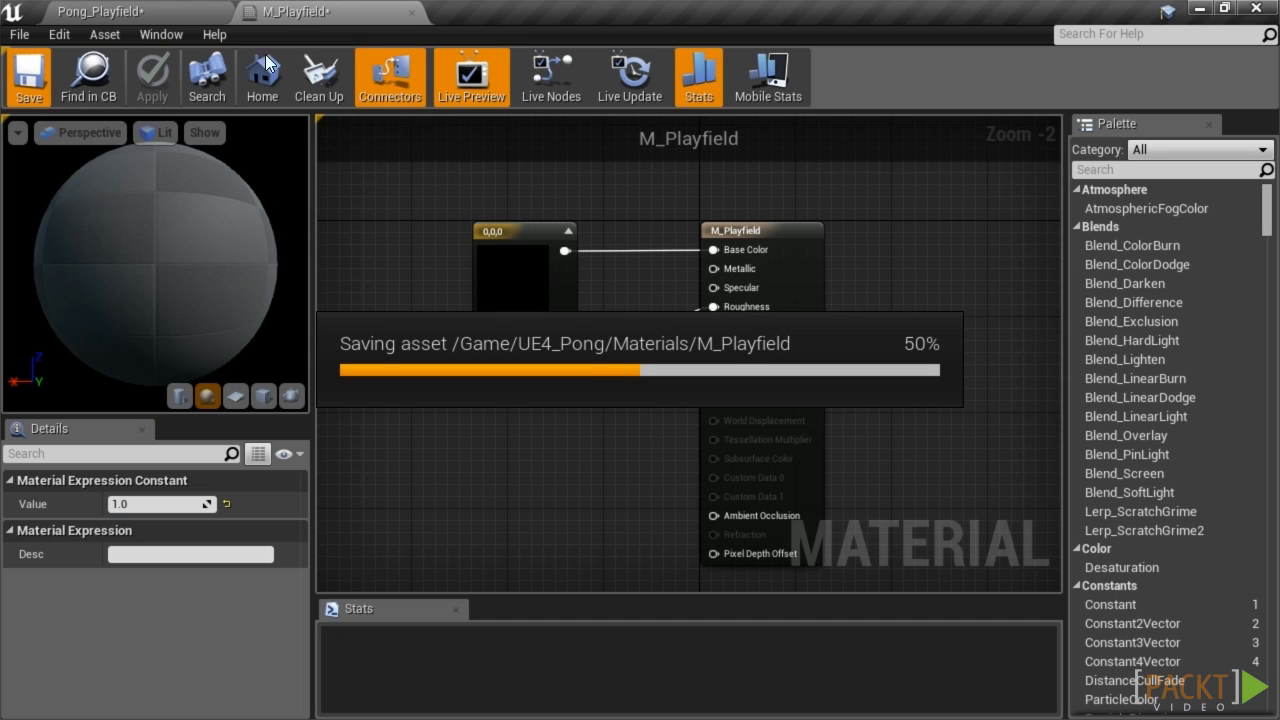
{"action": "left_click", "coordinate": [409, 13]}
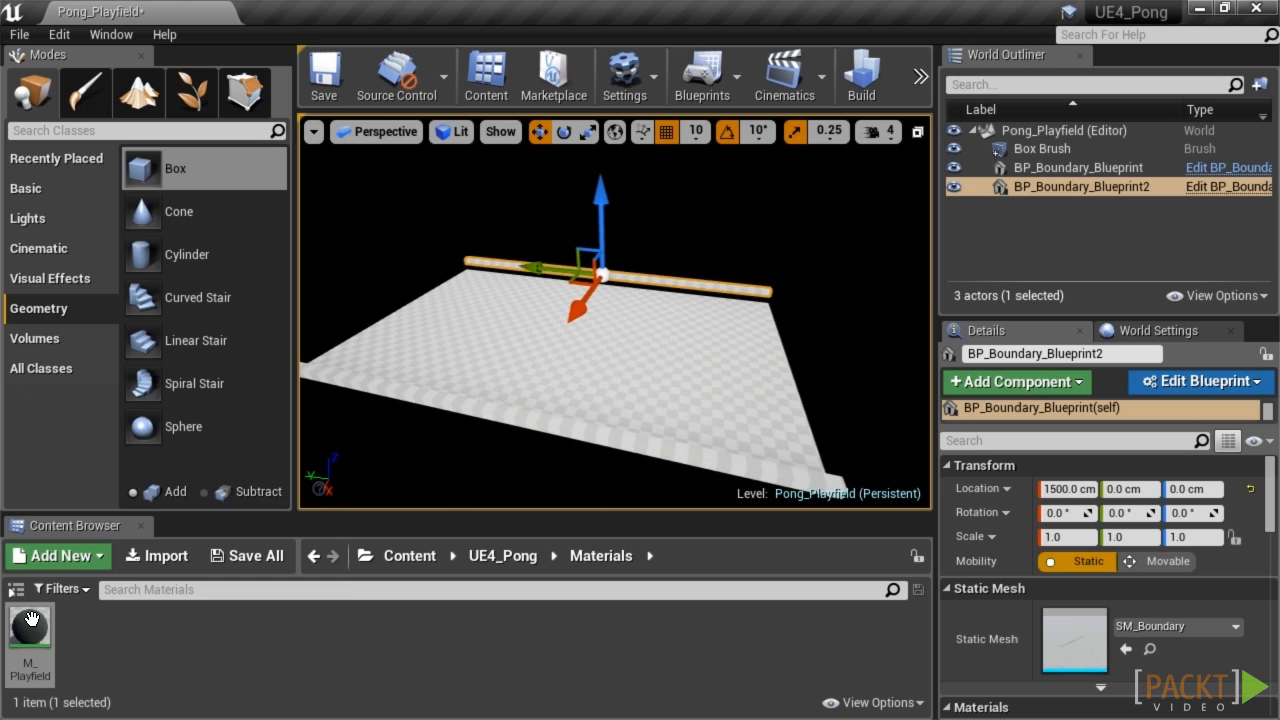
Assign the M_Playfield material to the surface of the Box Brush that forms the playfield floor
{"action": "left_click", "coordinate": [653, 390]}
{"action": "scroll", "coordinate": [1023, 600], "scroll_direction": "down", "scroll_amount": 8}
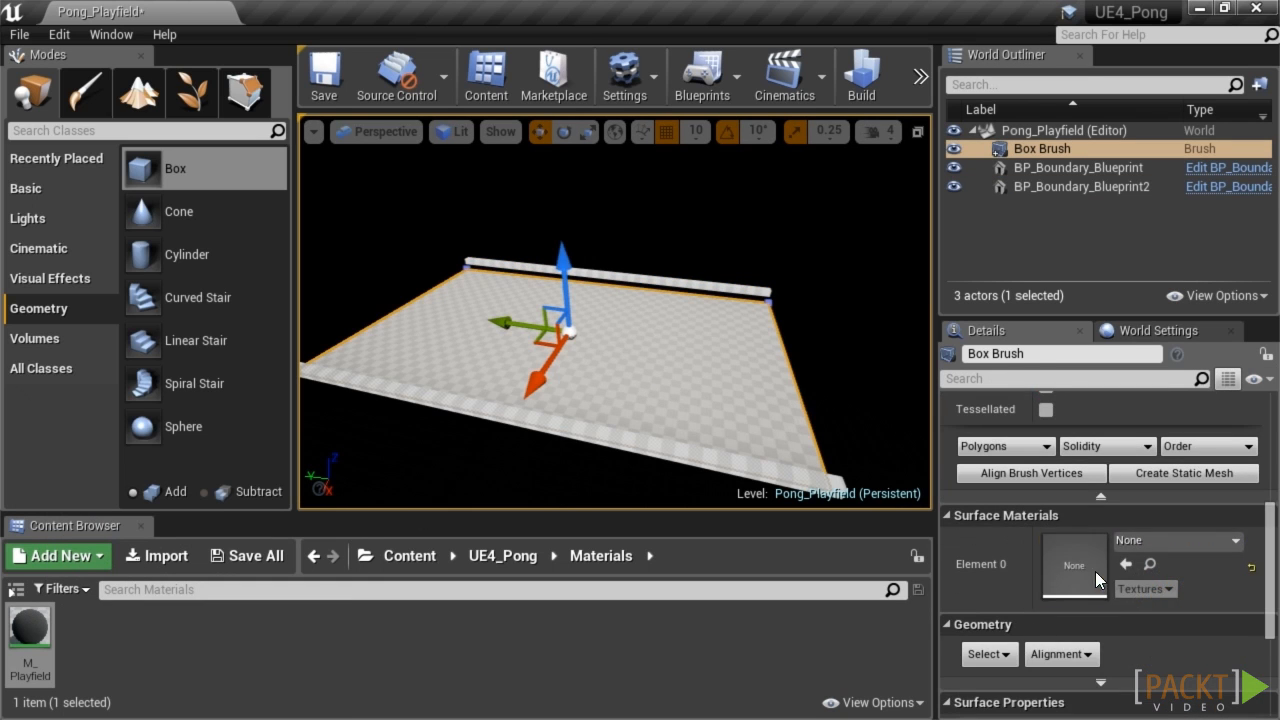
{"action": "left_click_drag", "start_coordinate": [18, 662], "coordinate": [5, 677]}
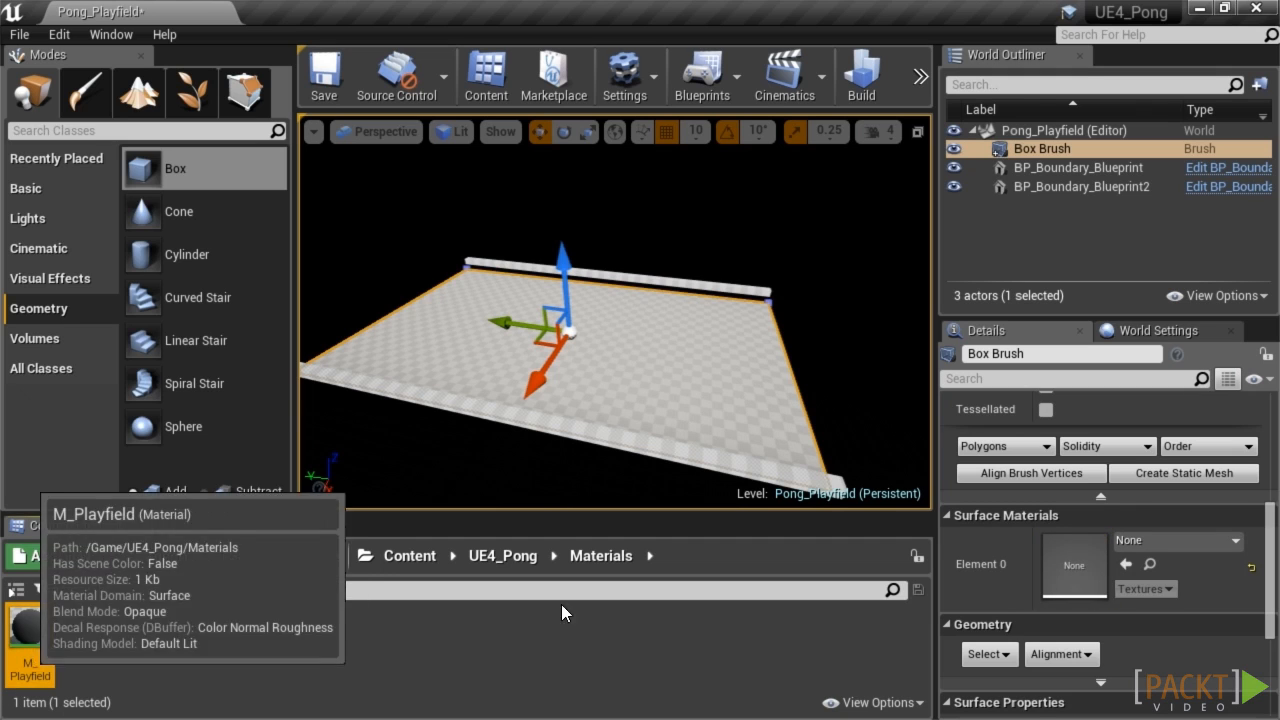
{"action": "left_click", "coordinate": [1126, 564]}
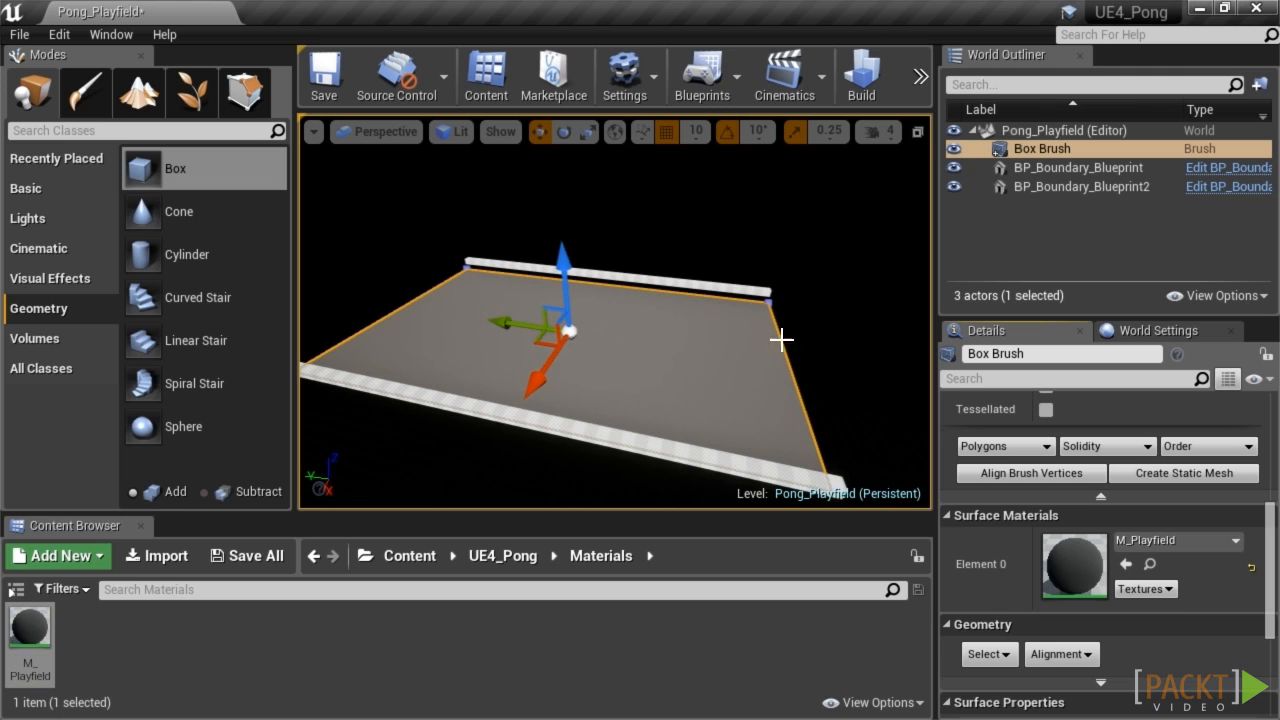
Switch the level viewport to Unlit view mode, deselect the floor brush and inspect the playfield from several angles
{"action": "right_click_drag", "start_coordinate": [766, 343], "coordinate": [760, 351]}
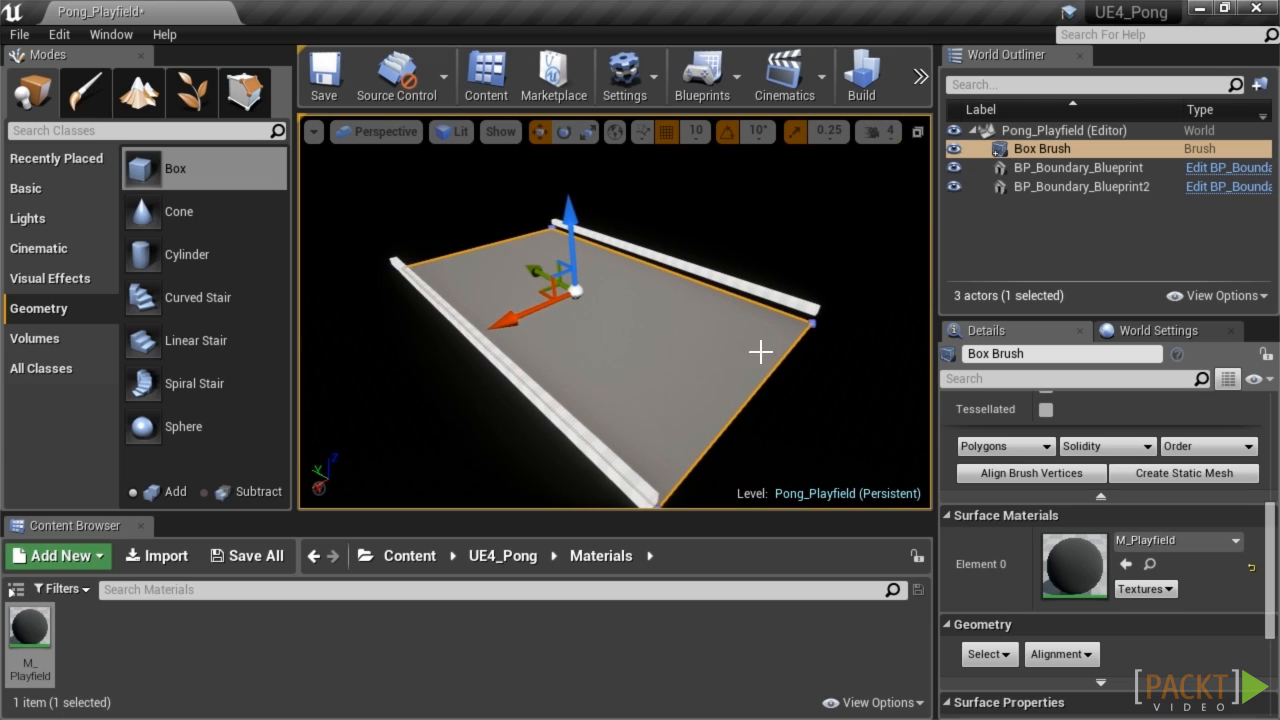
{"action": "left_click", "coordinate": [450, 131]}
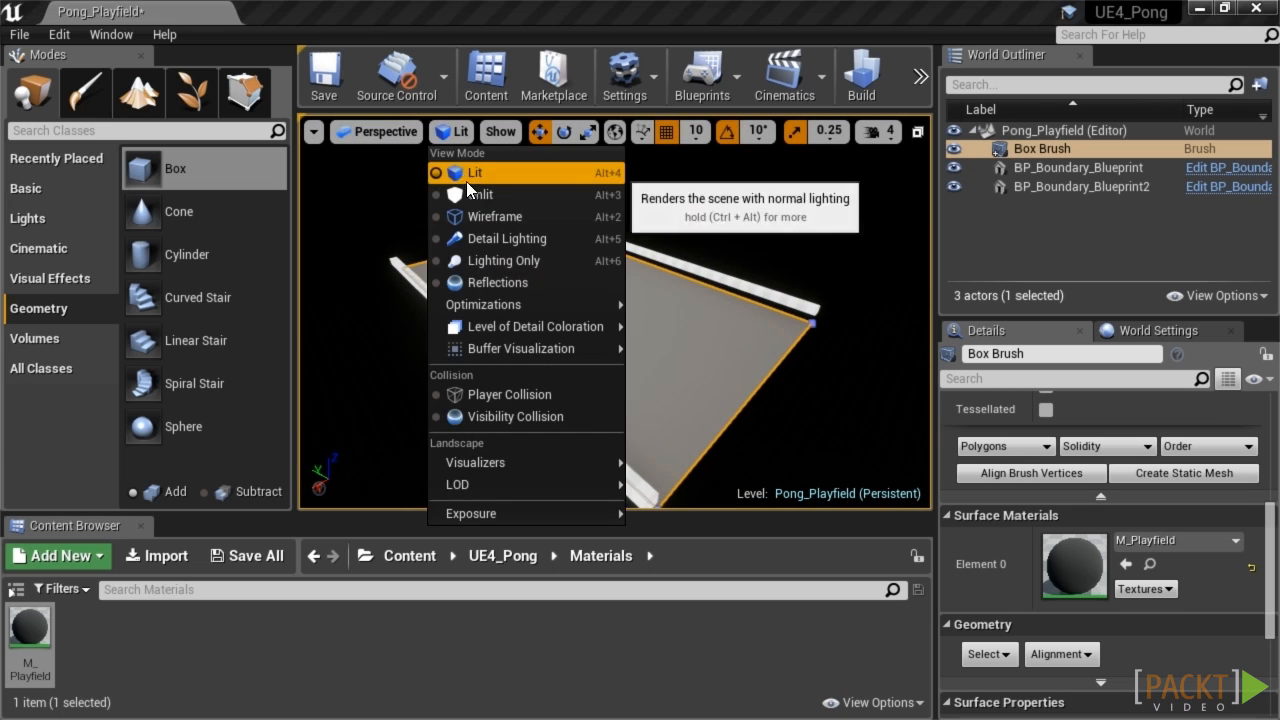
{"action": "left_click", "coordinate": [468, 189]}
{"action": "right_click_drag", "start_coordinate": [657, 371], "coordinate": [657, 371]}
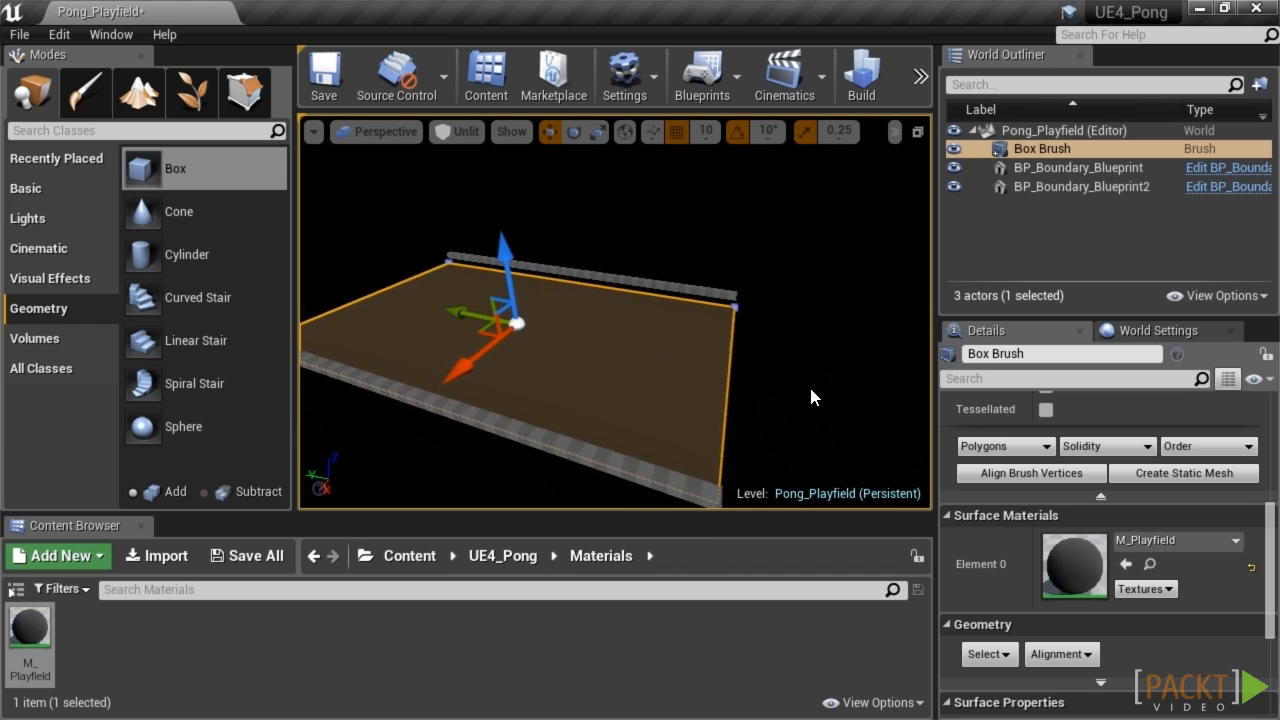
{"action": "left_click", "coordinate": [864, 406]}
{"action": "right_click_drag", "start_coordinate": [864, 406], "coordinate": [864, 406]}
{"action": "right_click_drag", "start_coordinate": [353, 480], "coordinate": [353, 480]}
Make a copy of M_Playfield in the Materials folder and rename it M_Boundary
{"action": "left_click", "coordinate": [104, 627]}
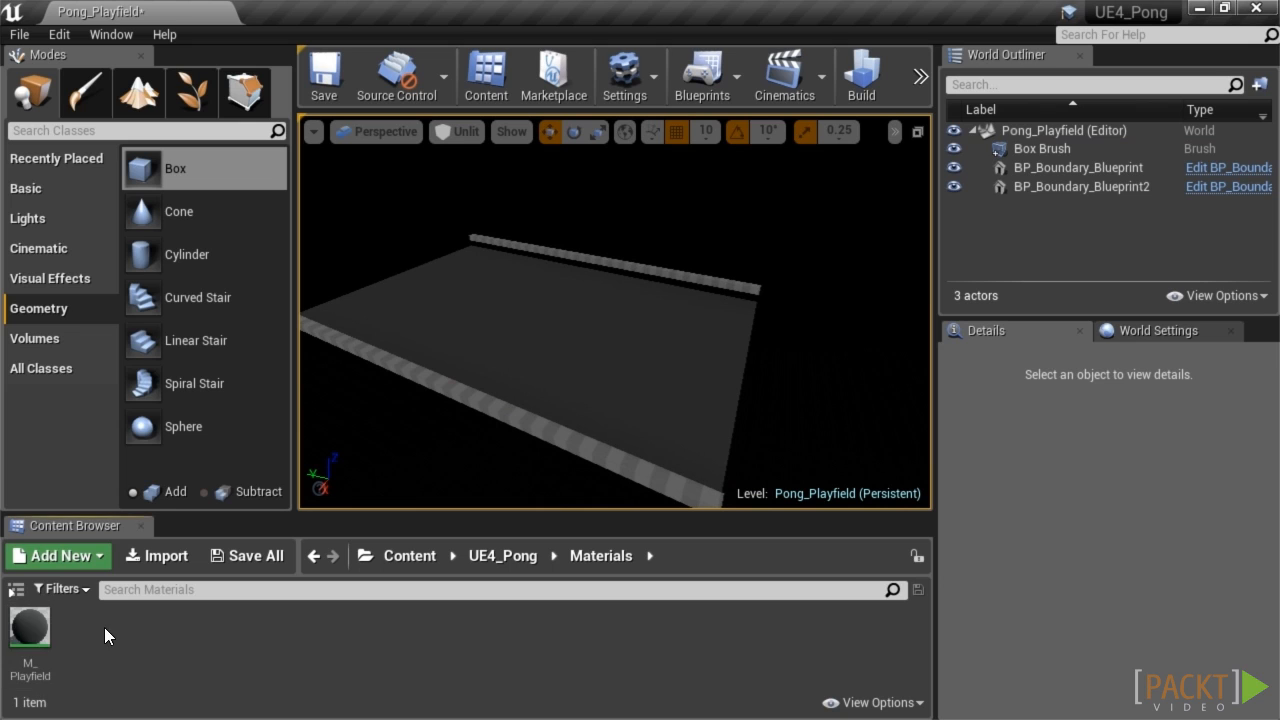
{"action": "left_click", "coordinate": [51, 619]}
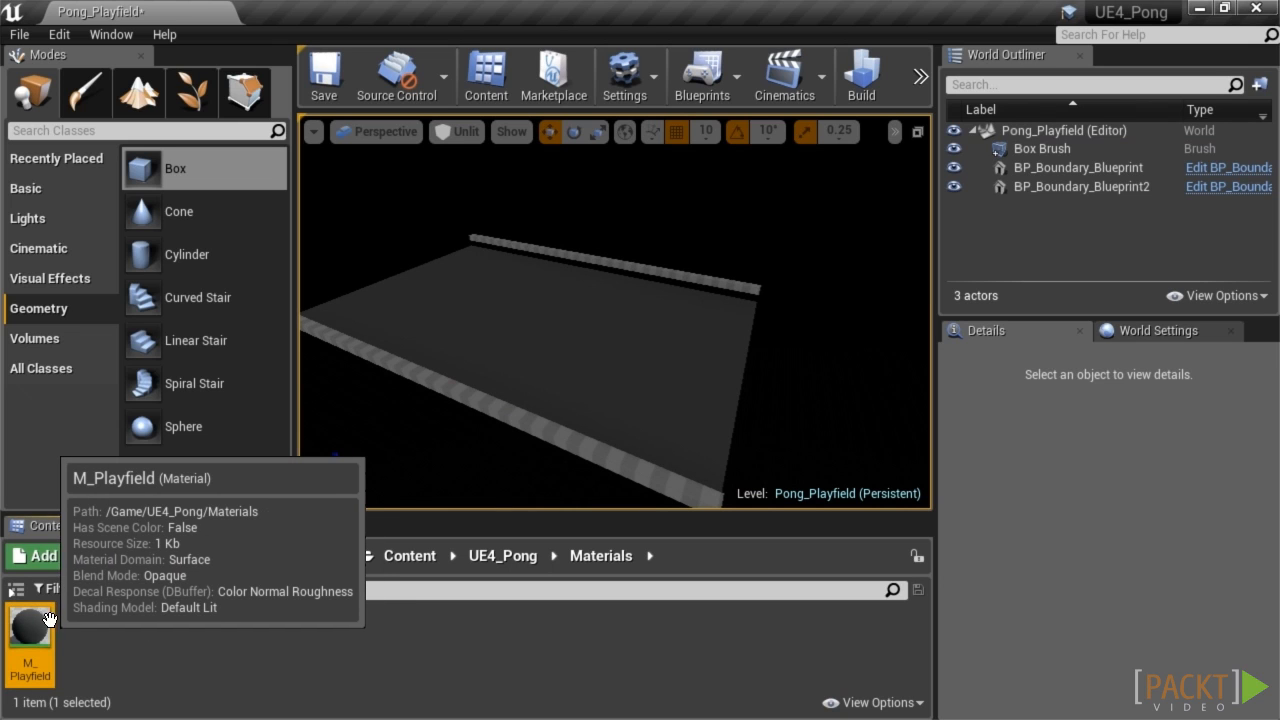
{"action": "key", "text": "ctrl+c"}
{"action": "left_click", "coordinate": [91, 631]}
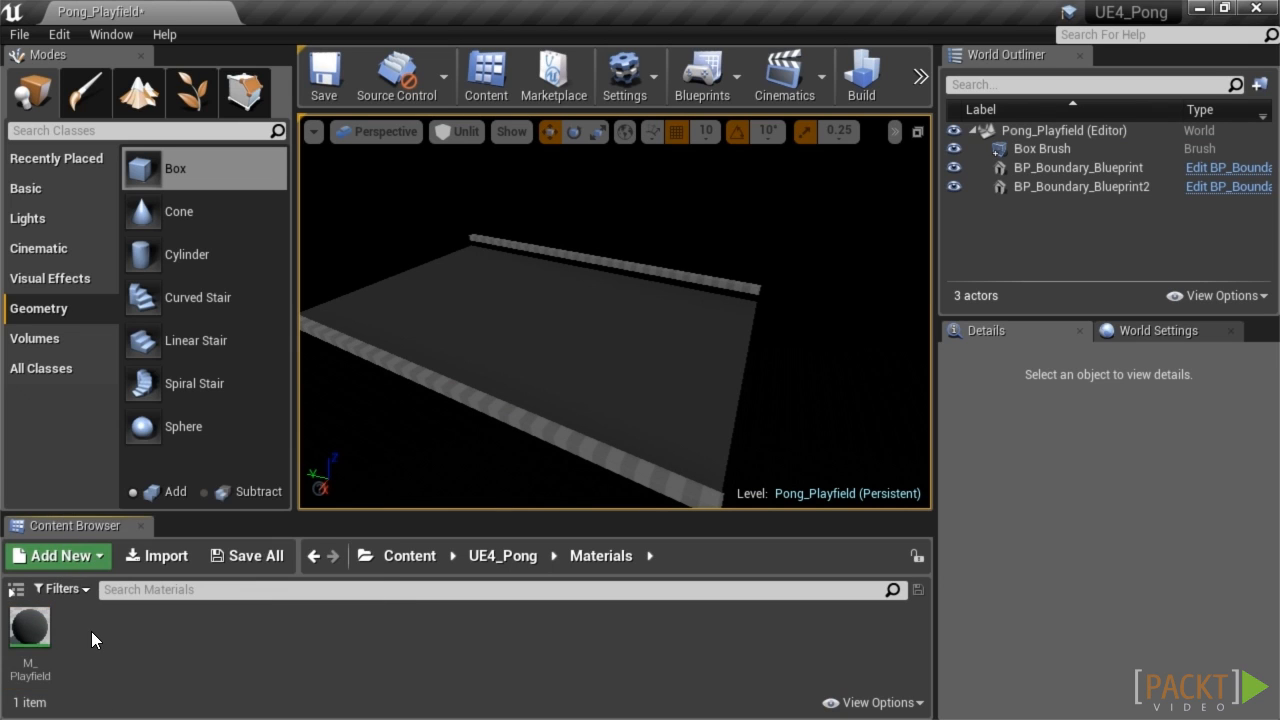
{"action": "key", "text": "ctrl+v"}
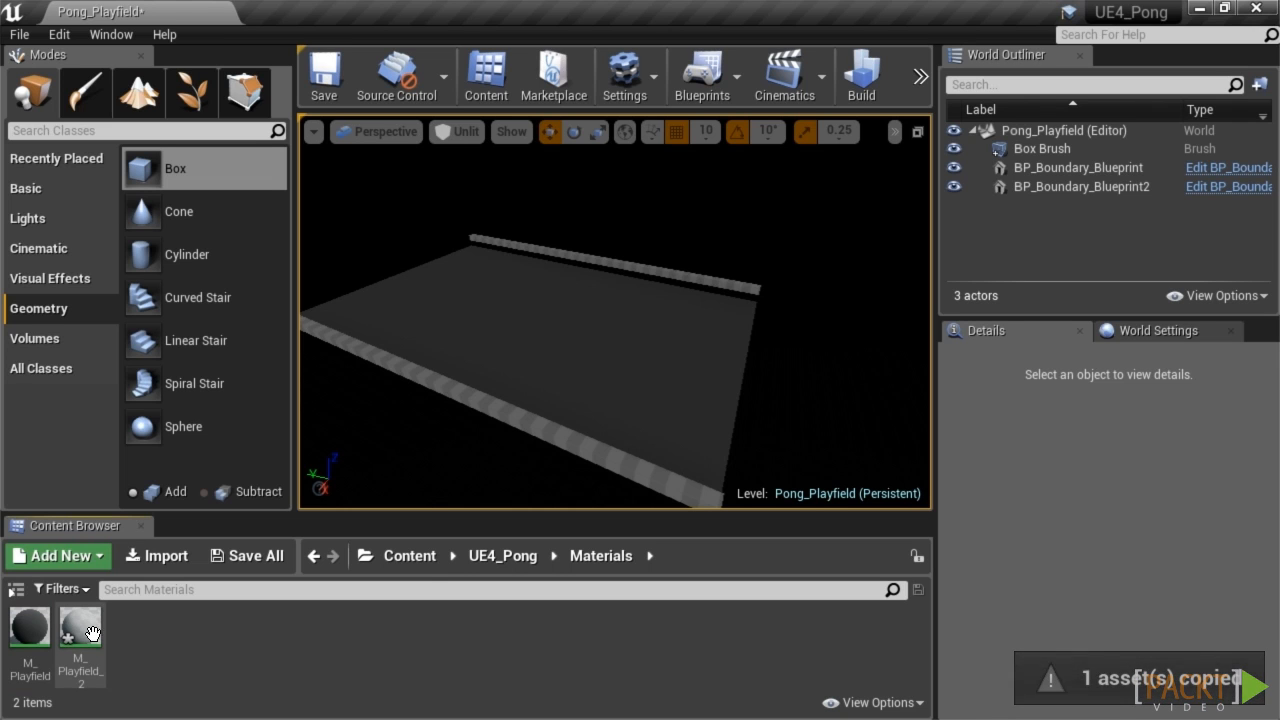
{"action": "right_click", "coordinate": [90, 645]}
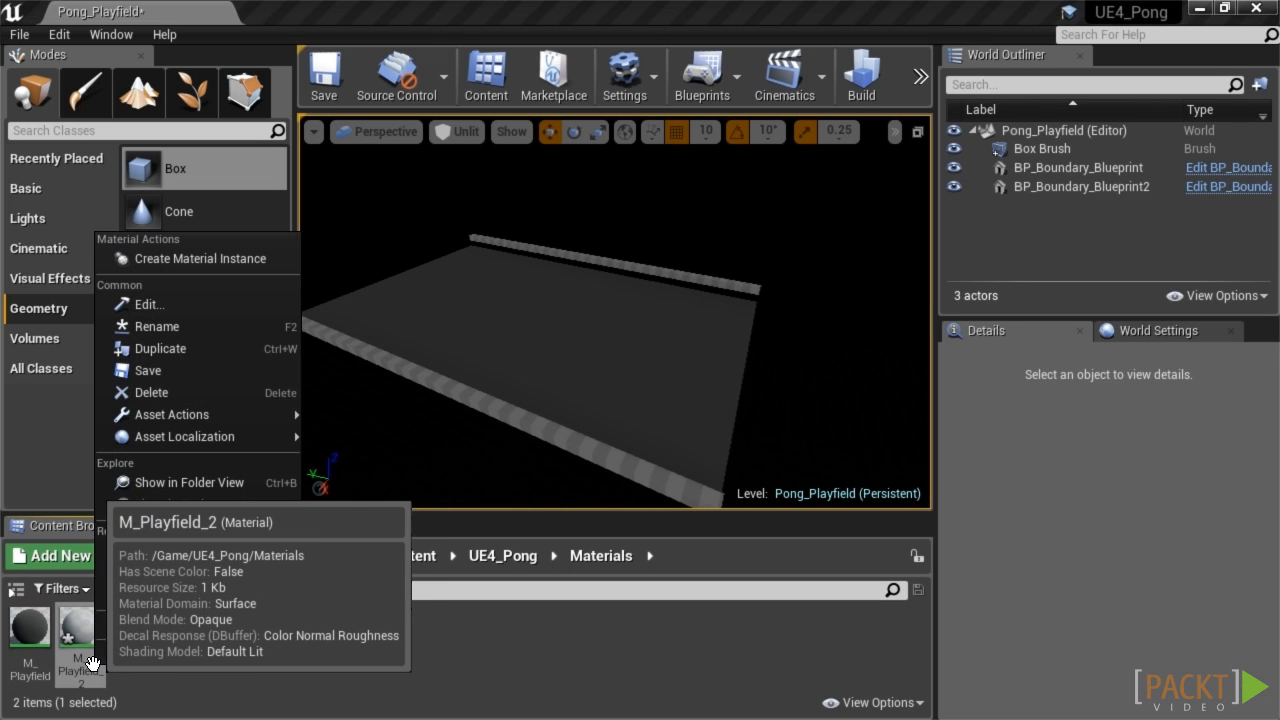
{"action": "left_click", "coordinate": [194, 327]}
{"action": "type", "text": "M"}
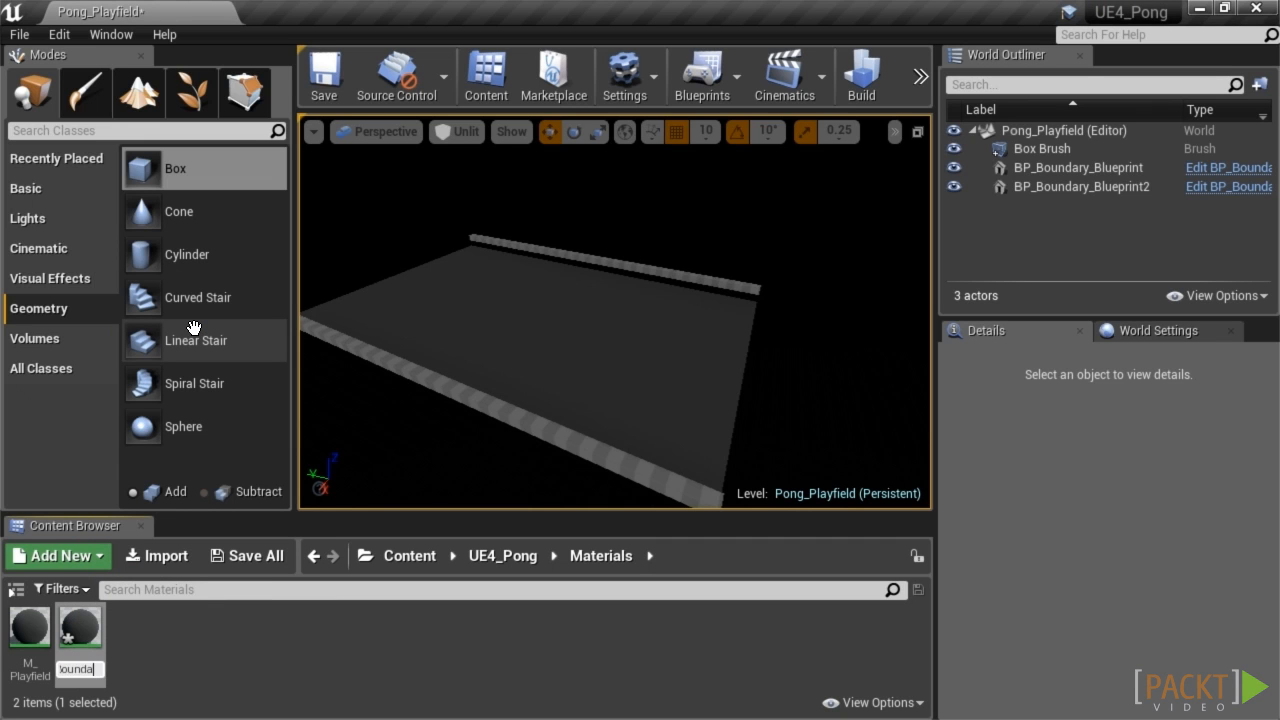
{"action": "type", "text": "_Boundary"}
{"action": "key", "text": "Return"}
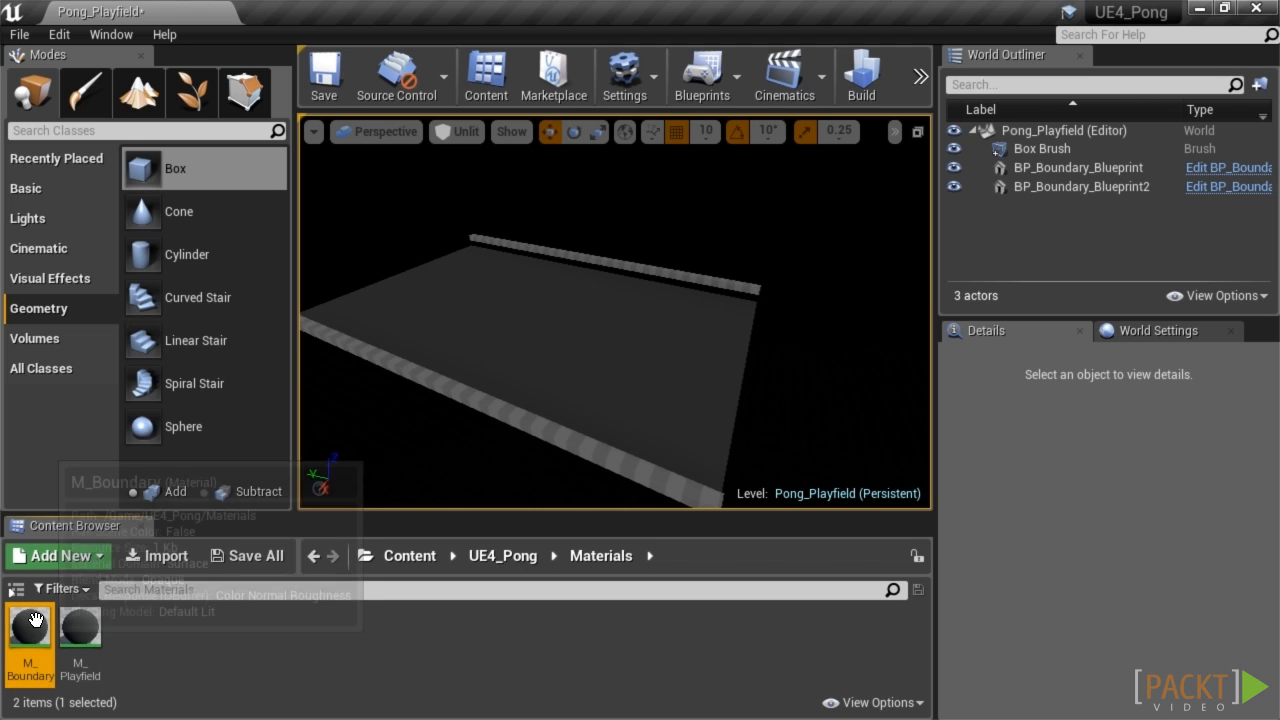
Open the M_Boundary material for editing
{"action": "double_click", "coordinate": [30, 625]}
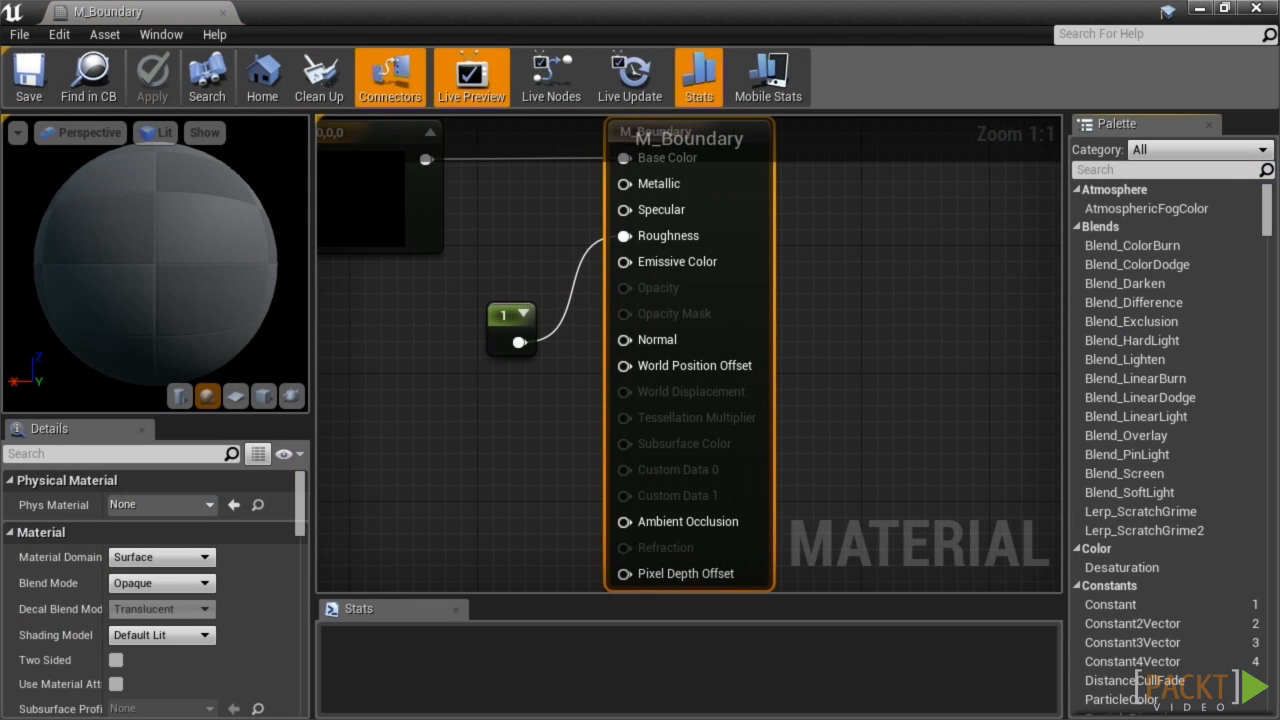
{"action": "right_click_drag", "start_coordinate": [604, 406], "coordinate": [608, 380]}
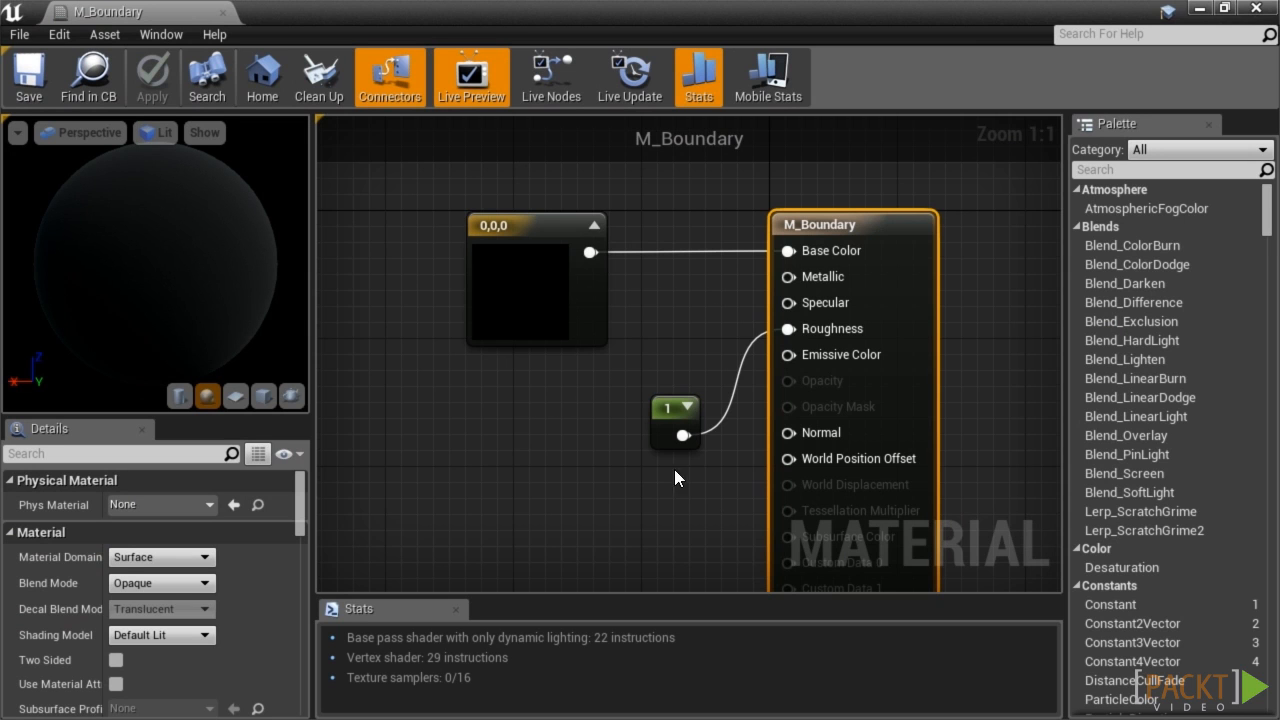
{"action": "right_click_drag", "start_coordinate": [653, 456], "coordinate": [613, 457]}
{"action": "scroll", "coordinate": [613, 457], "scroll_direction": "down", "scroll_amount": 2}
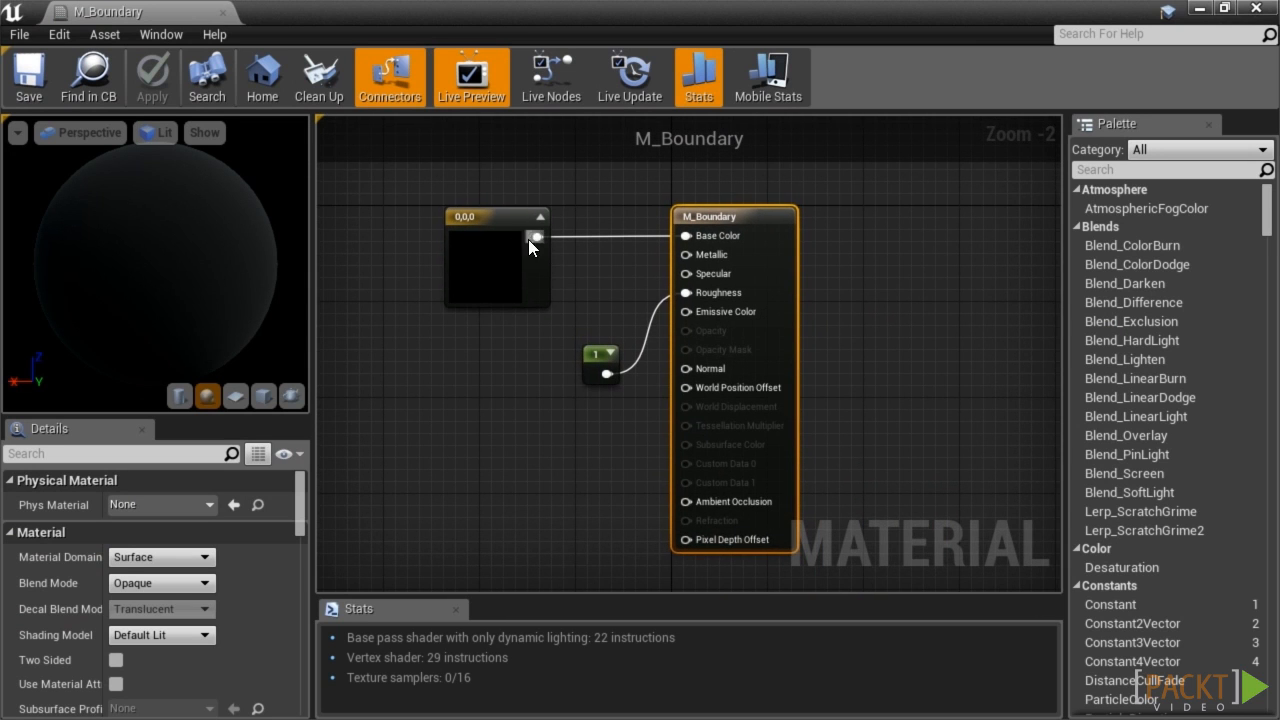
Change M_Boundary's Constant3Vector color to a light blue of about 0.528, 0.889, 0.935, with sRGB Preview enabled
{"action": "double_click", "coordinate": [496, 256]}
{"action": "left_click_drag", "start_coordinate": [620, 357], "coordinate": [572, 345]}
{"action": "left_click_drag", "start_coordinate": [760, 347], "coordinate": [758, 340]}
{"action": "left_click", "coordinate": [795, 357]}
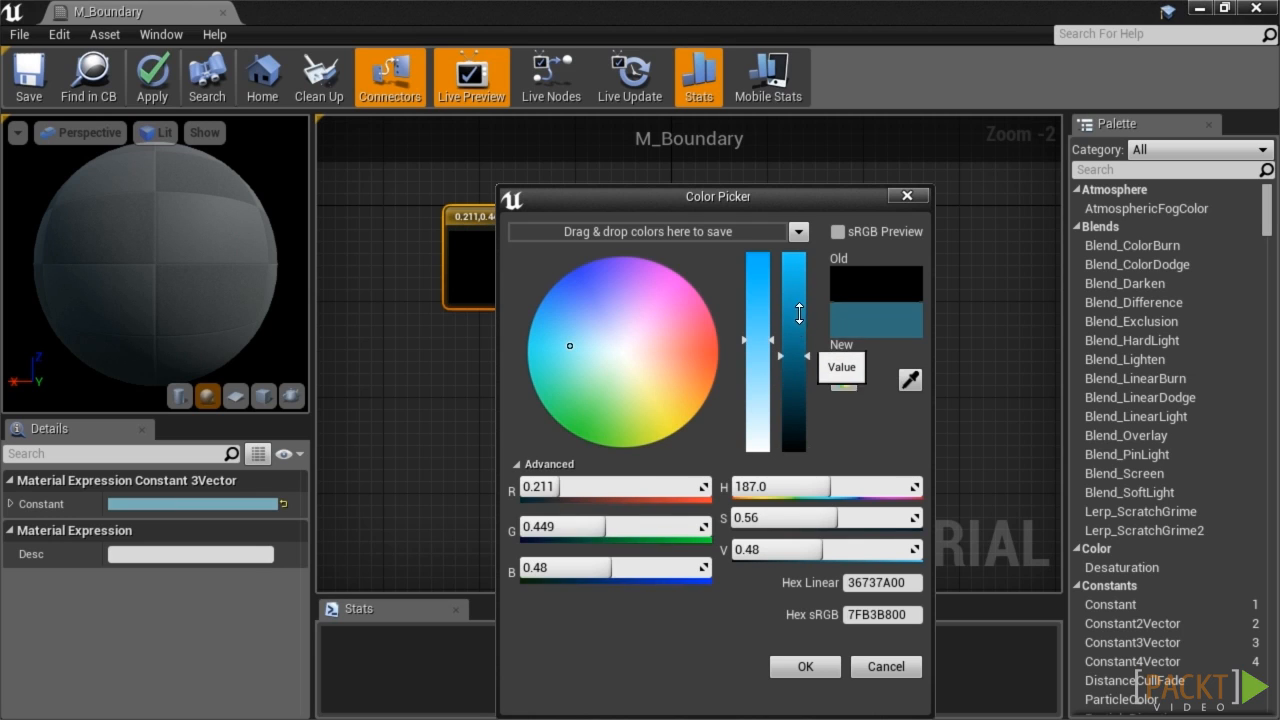
{"action": "left_click_drag", "start_coordinate": [796, 285], "coordinate": [796, 263]}
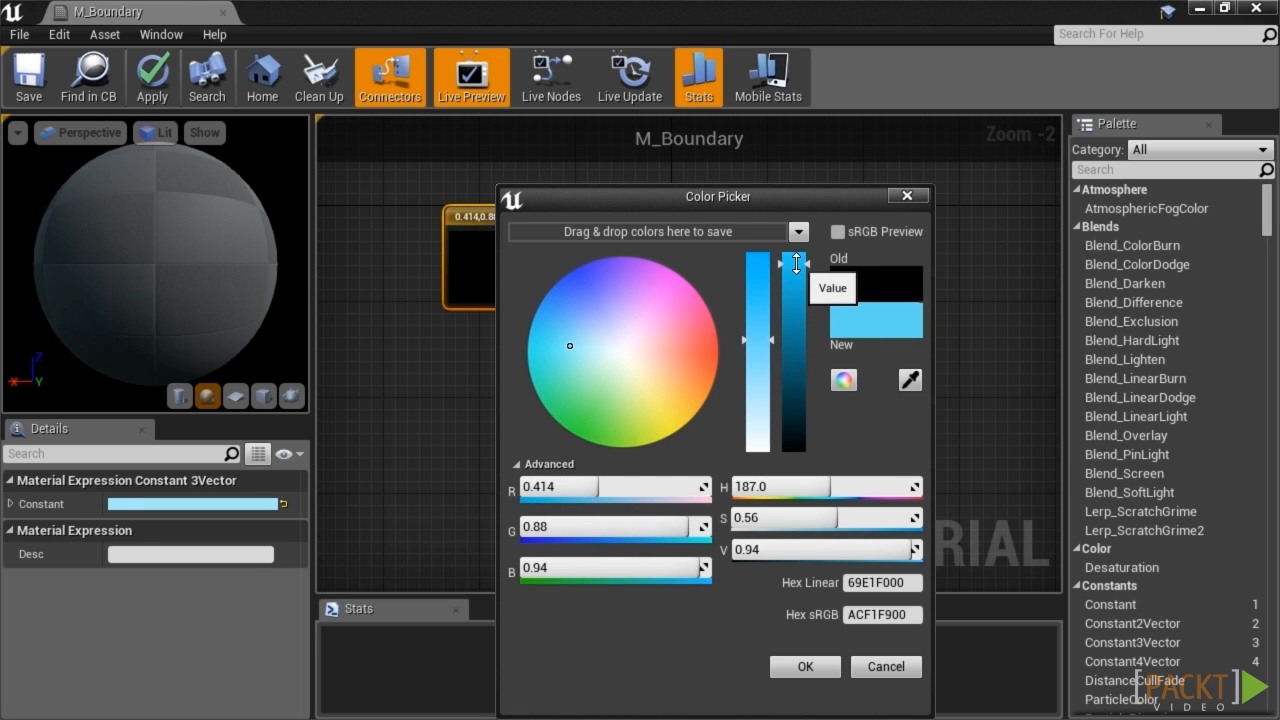
{"action": "left_click", "coordinate": [837, 231]}
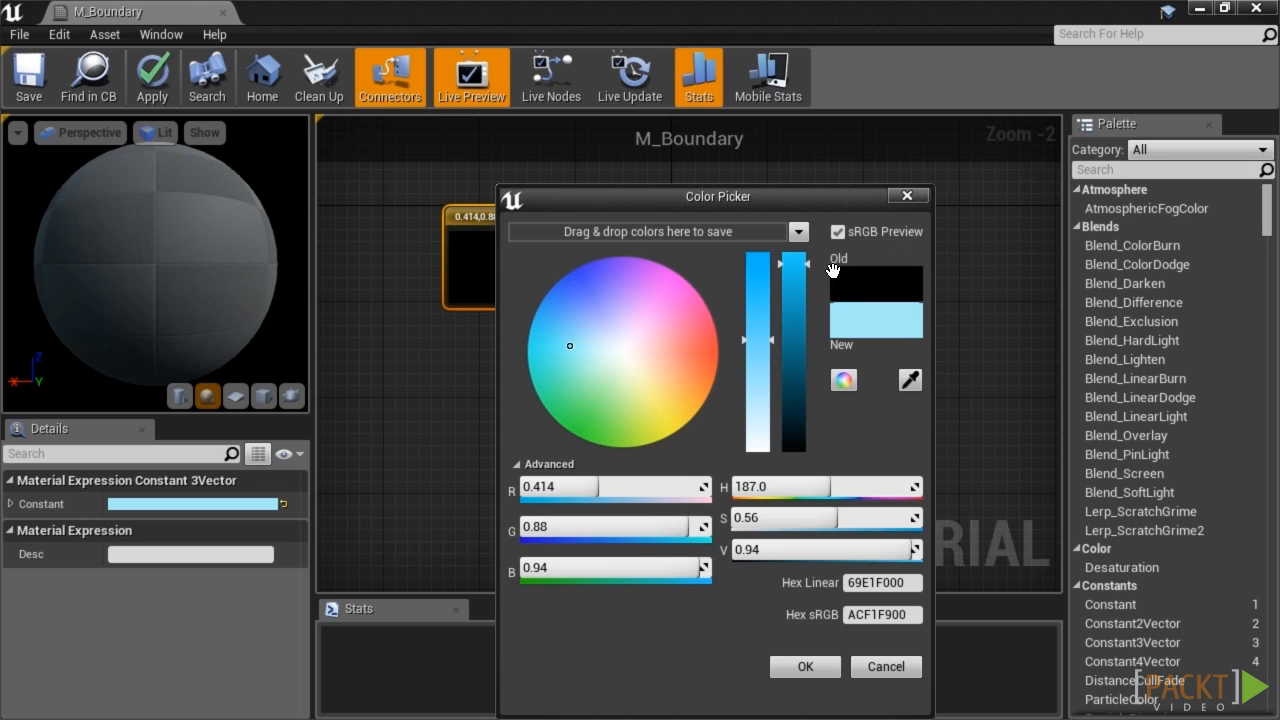
{"action": "left_click_drag", "start_coordinate": [751, 341], "coordinate": [756, 377]}
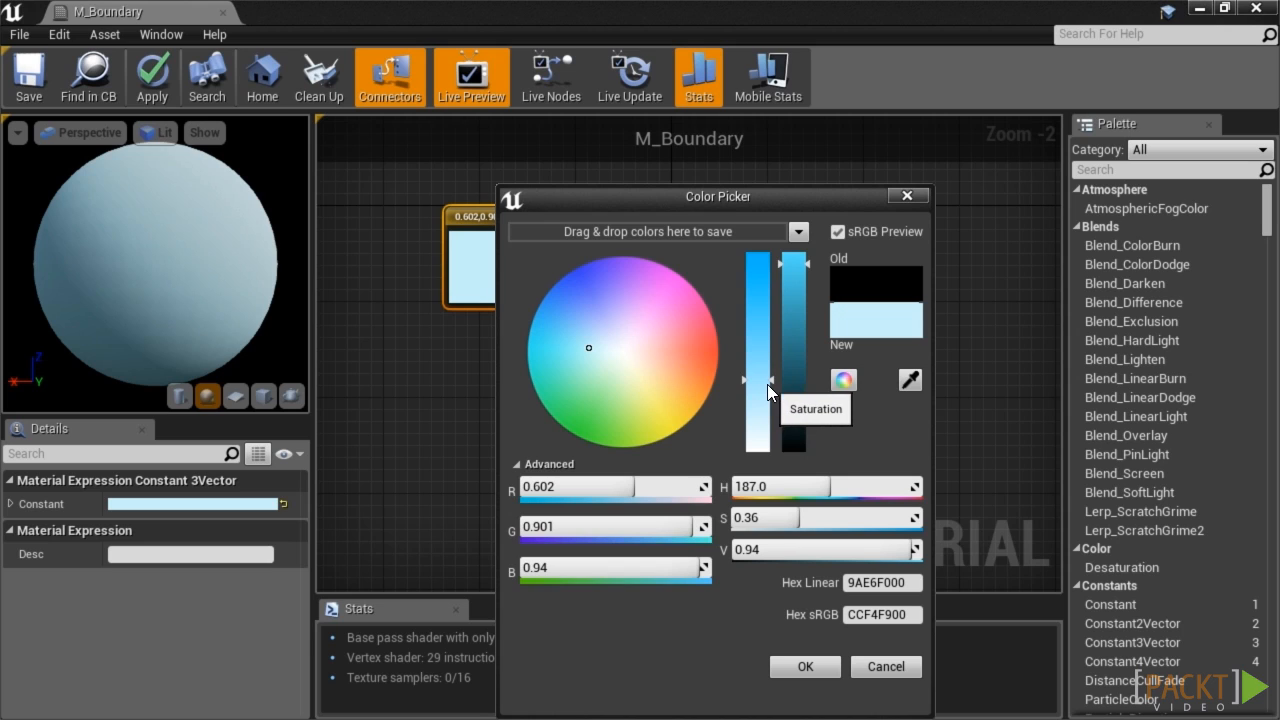
{"action": "left_click_drag", "start_coordinate": [763, 380], "coordinate": [763, 365]}
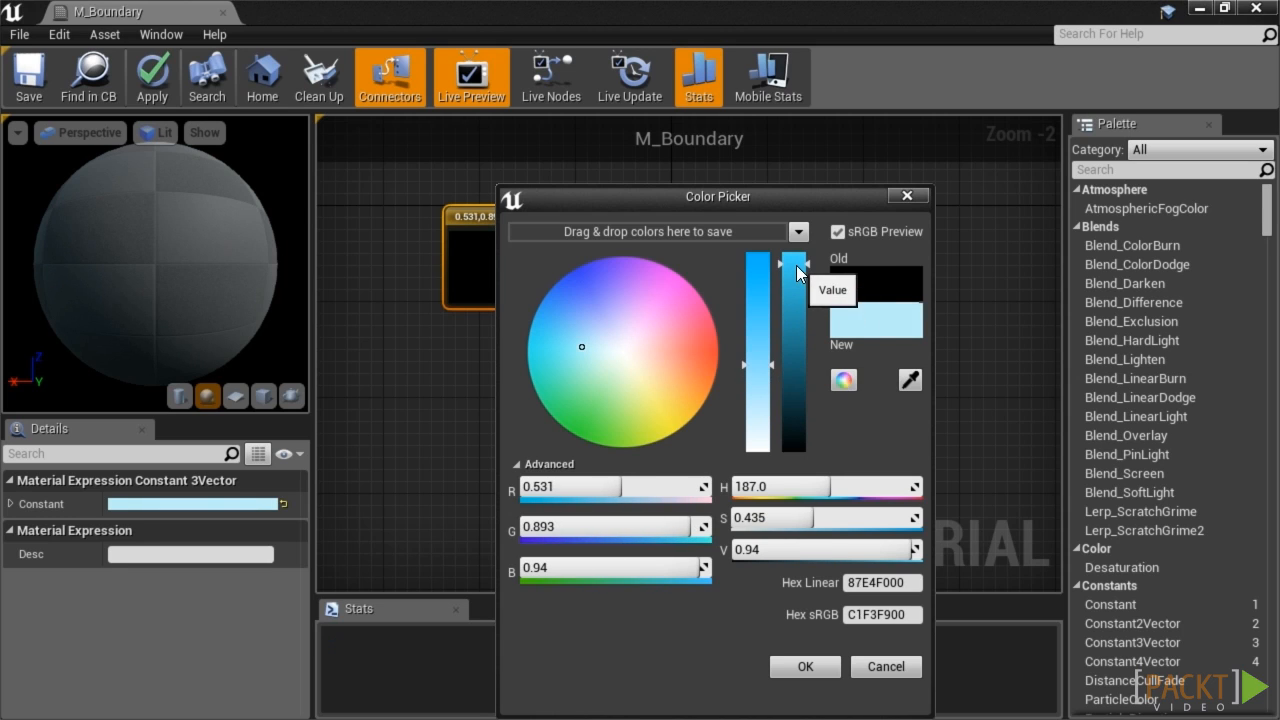
{"action": "mouse_move", "coordinate": [796, 265]}
{"action": "left_mouse_down"}
{"action": "mouse_move", "coordinate": [795, 277]}
{"action": "mouse_move", "coordinate": [793, 256]}
{"action": "mouse_move", "coordinate": [792, 267]}
{"action": "left_mouse_up"}
{"action": "left_click", "coordinate": [806, 668]}
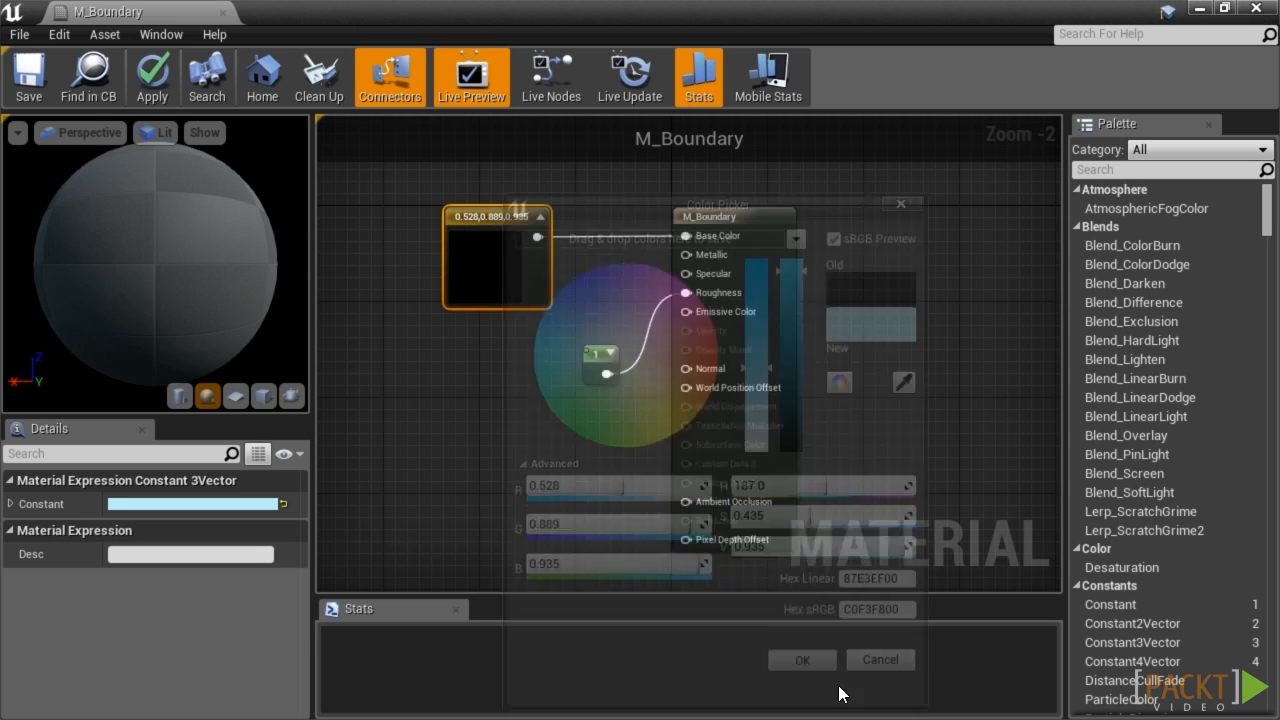
Disconnect the Constant node from M_Boundary's Roughness input and delete that node
{"action": "right_click_drag", "start_coordinate": [525, 384], "coordinate": [506, 424]}
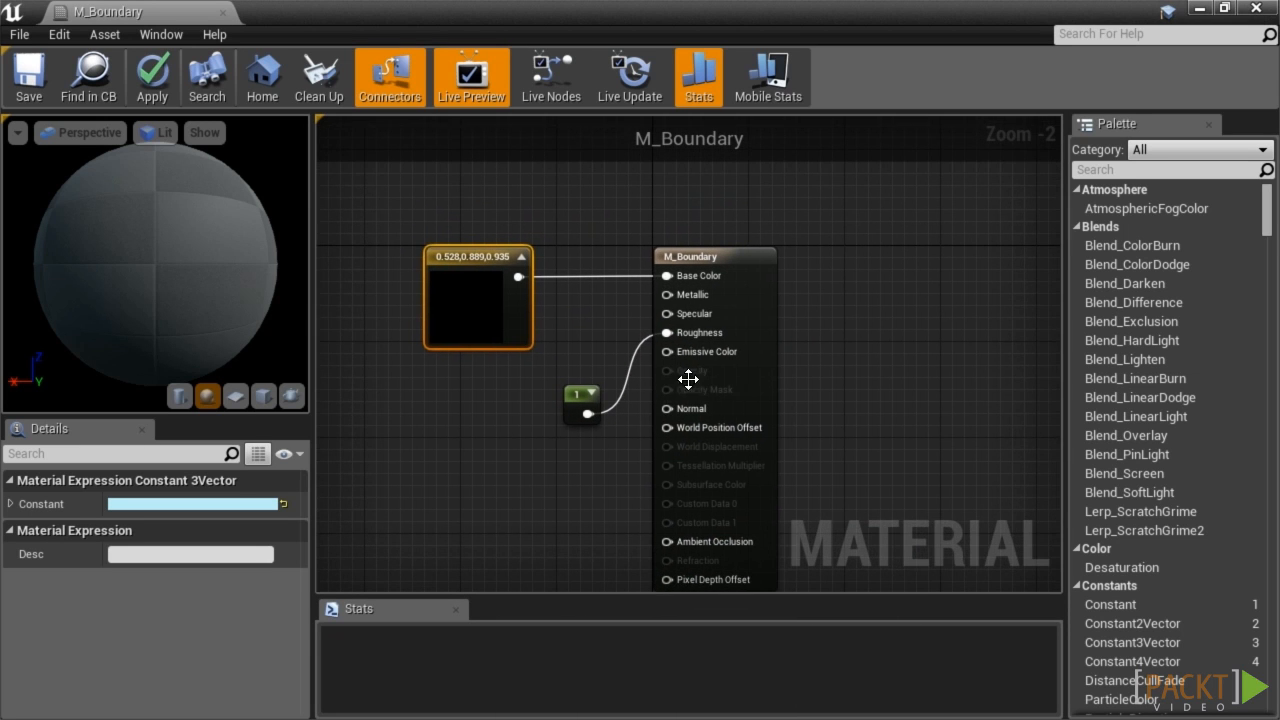
{"action": "left_click", "coordinate": [633, 360], "text": "alt"}
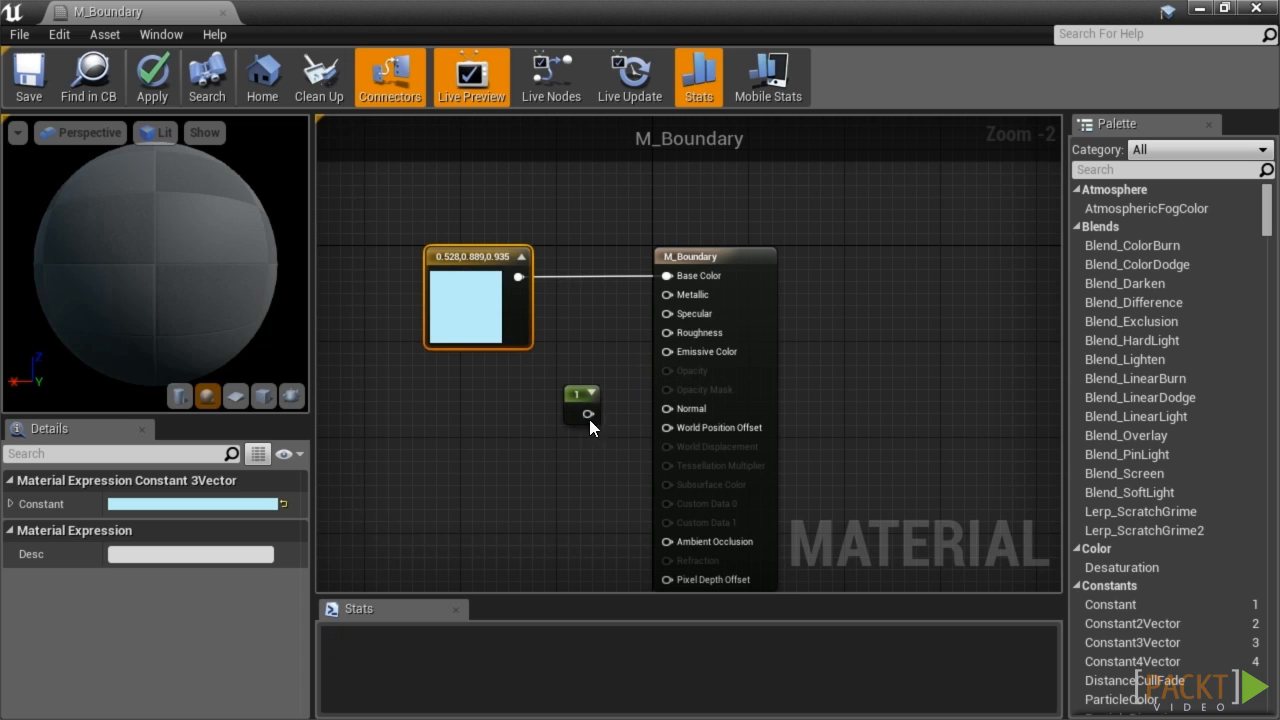
{"action": "left_click_drag", "start_coordinate": [580, 397], "coordinate": [507, 396]}
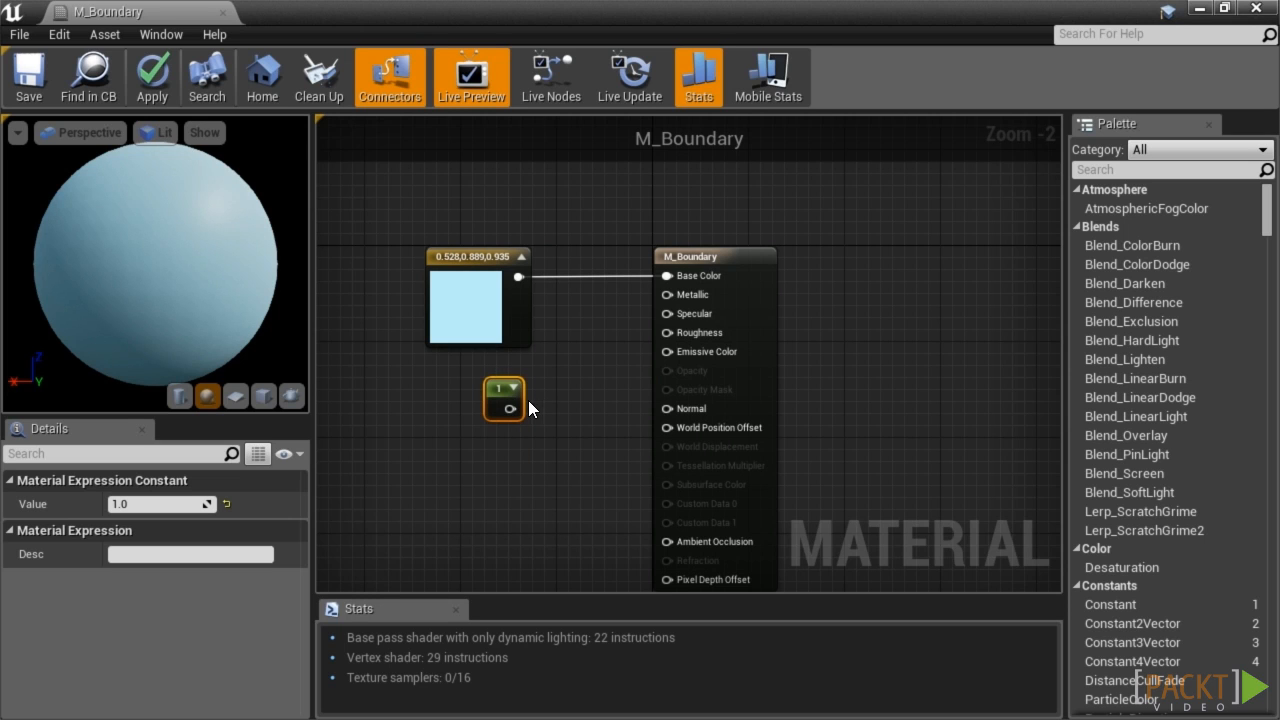
{"action": "key", "text": "Delete"}
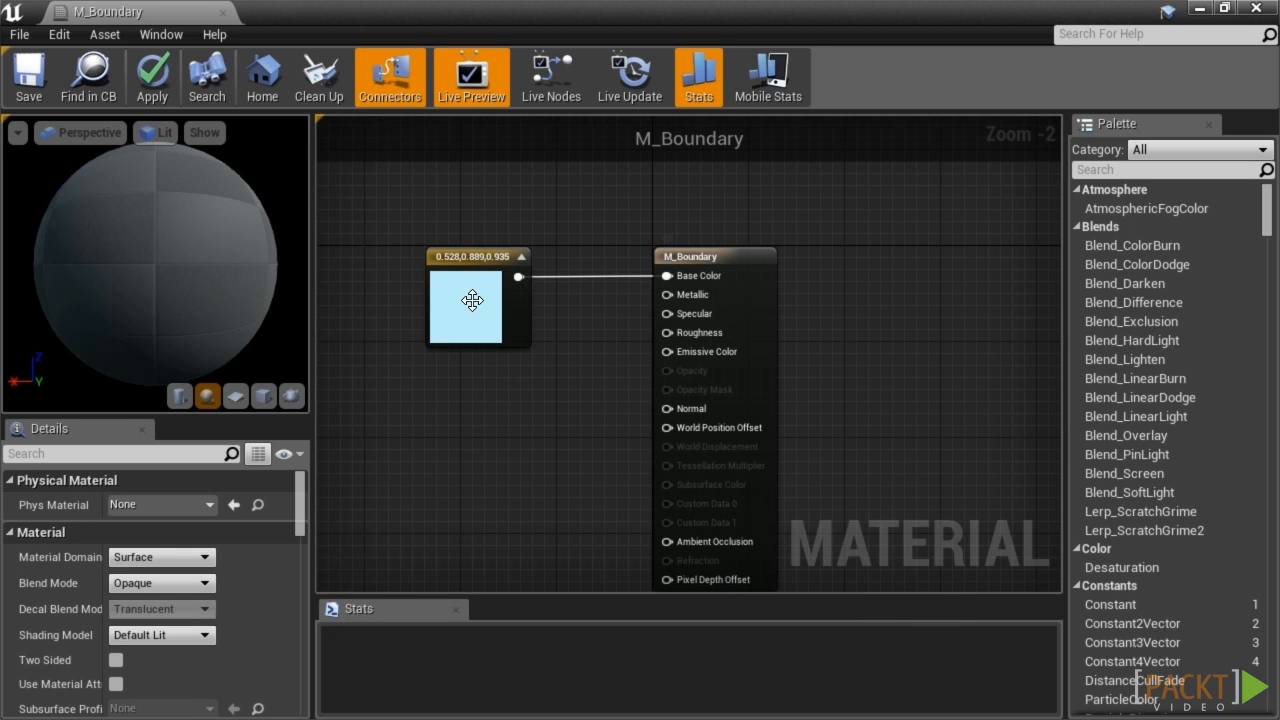
Move the light blue color node away from the material node, add a Multiply node between them and connect the color to its A input
{"action": "left_click_drag", "start_coordinate": [472, 305], "coordinate": [398, 300]}
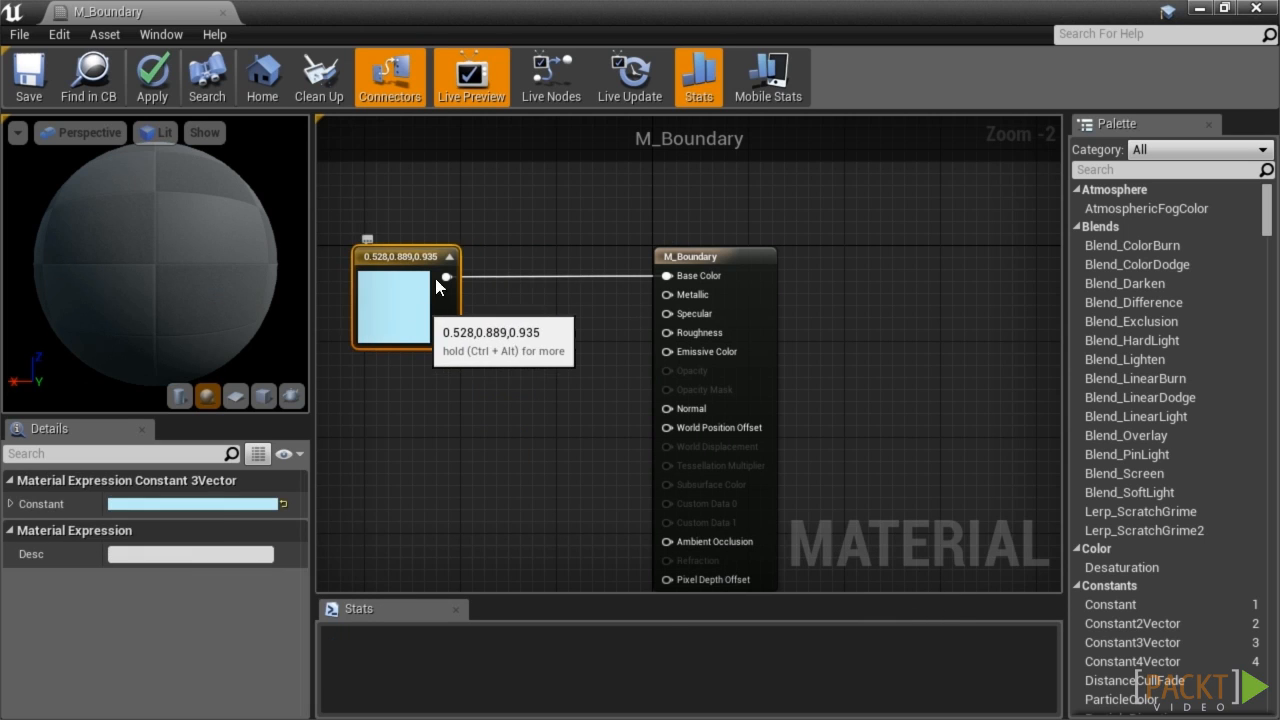
{"action": "left_click", "coordinate": [574, 380]}
{"action": "key", "text": "m"}
{"action": "left_click", "coordinate": [559, 371]}
{"action": "left_click_drag", "start_coordinate": [575, 376], "coordinate": [501, 337]}
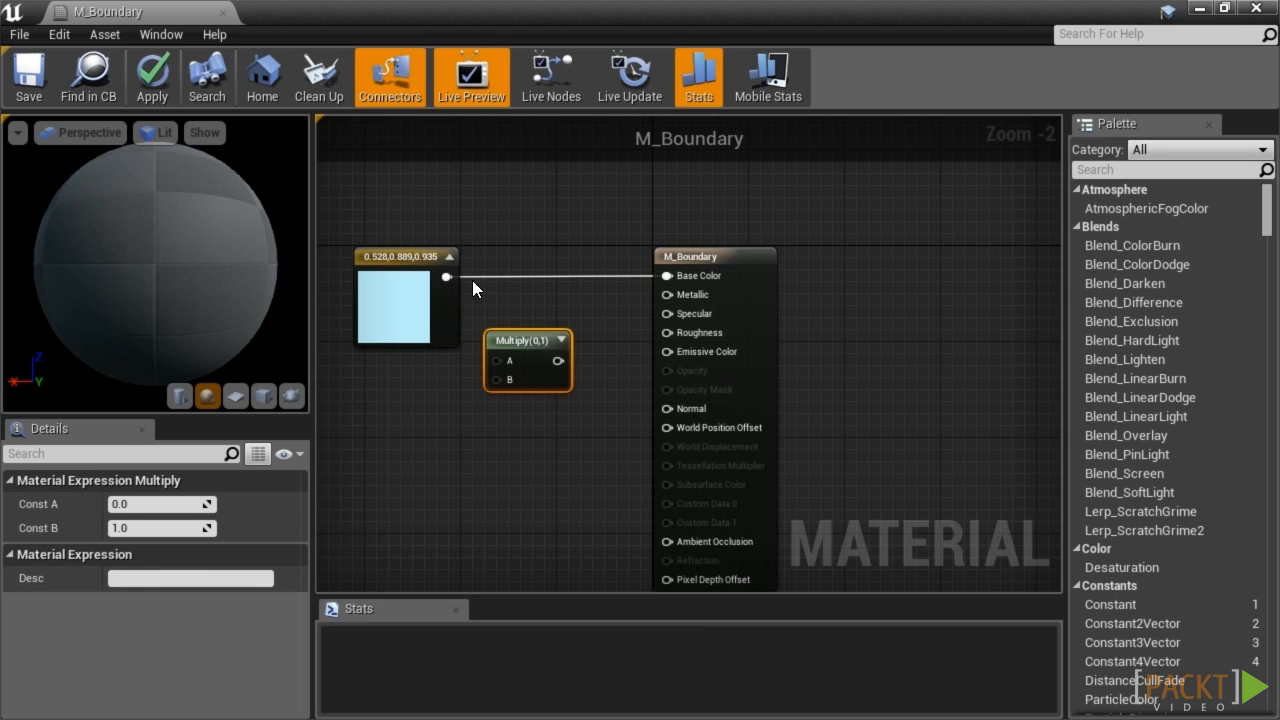
{"action": "left_click_drag", "start_coordinate": [446, 277], "coordinate": [496, 364]}
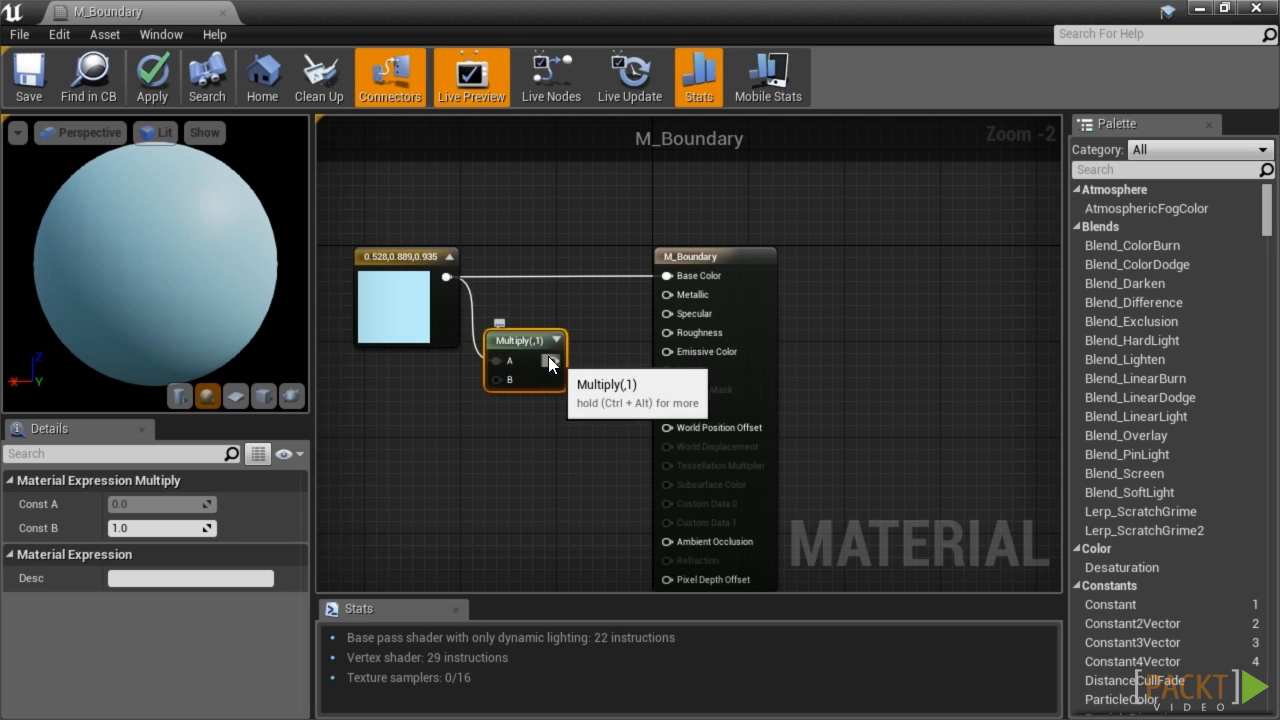
Try a value of 3.0 for the Multiply node's Const B
{"action": "left_click", "coordinate": [169, 527]}
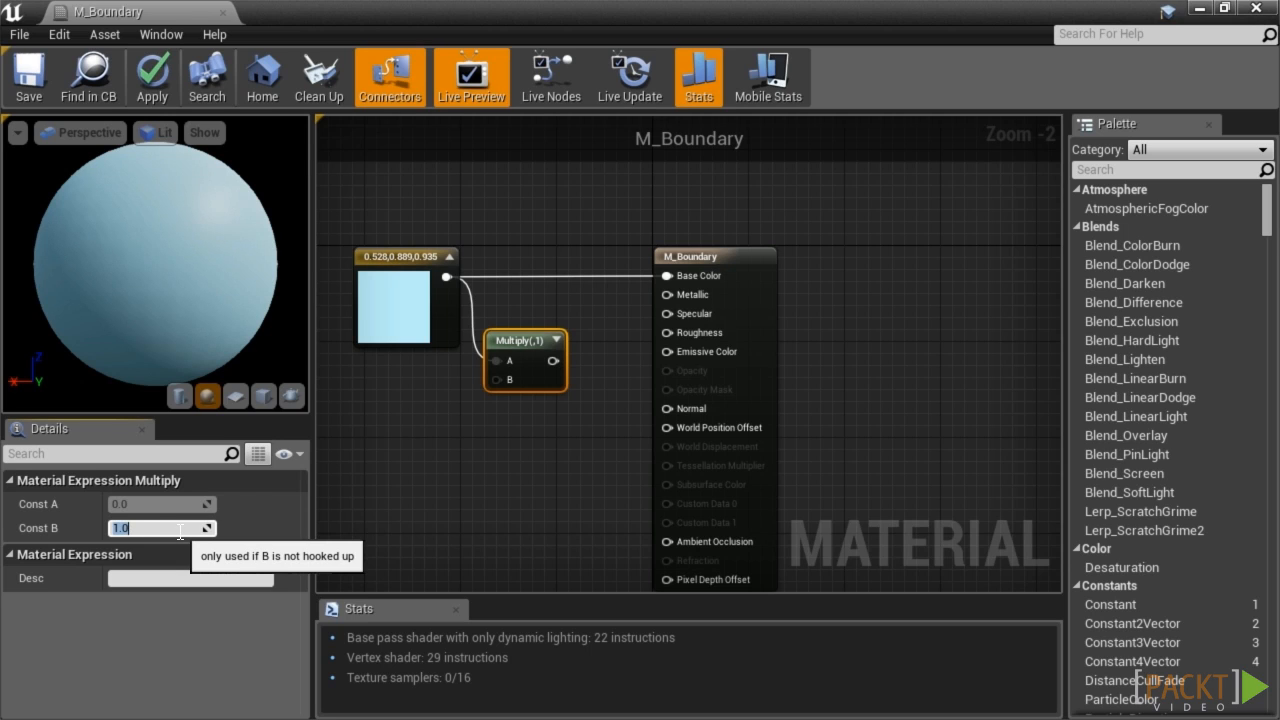
{"action": "type", "text": "3"}
{"action": "key", "text": "Return"}
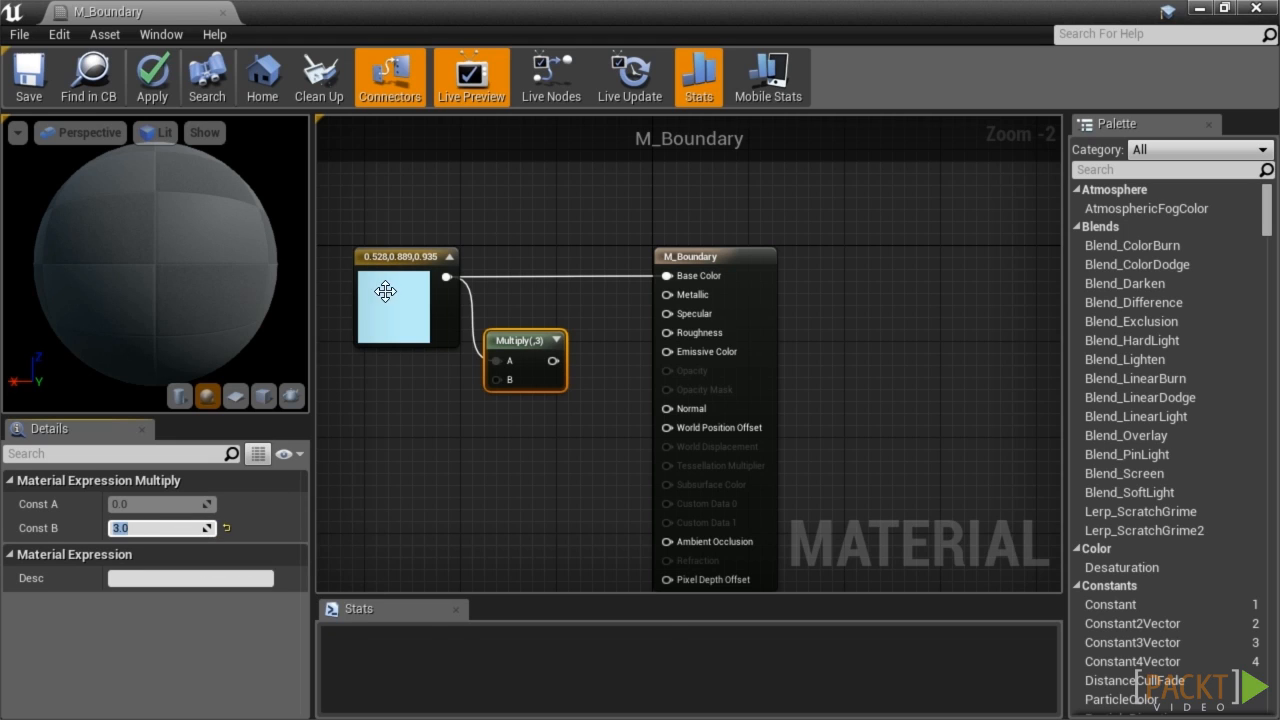
Set the Multiply node's Const B to 8.0
{"action": "left_click", "coordinate": [182, 533]}
{"action": "type", "text": "8"}
{"action": "key", "text": "Return"}
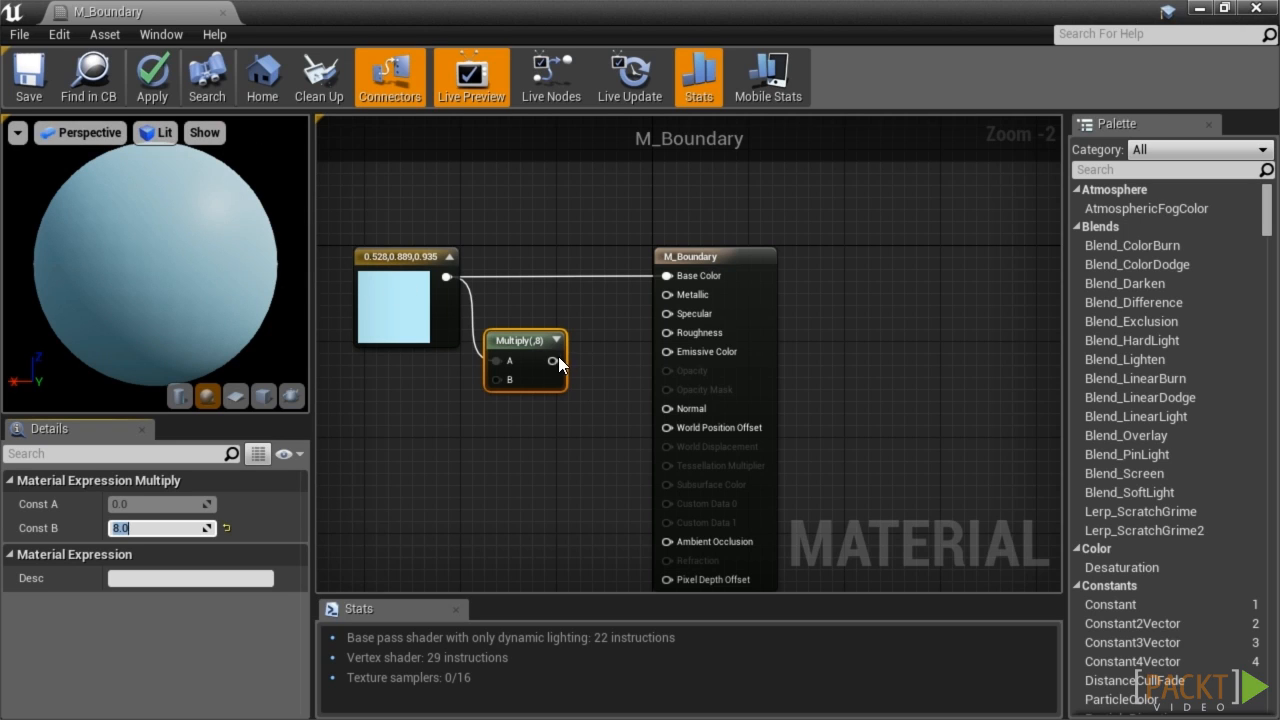
Connect the Multiply node's output to M_Boundary's Emissive Color and reduce the node's Const B to 1.5
{"action": "left_click_drag", "start_coordinate": [557, 356], "coordinate": [676, 352]}
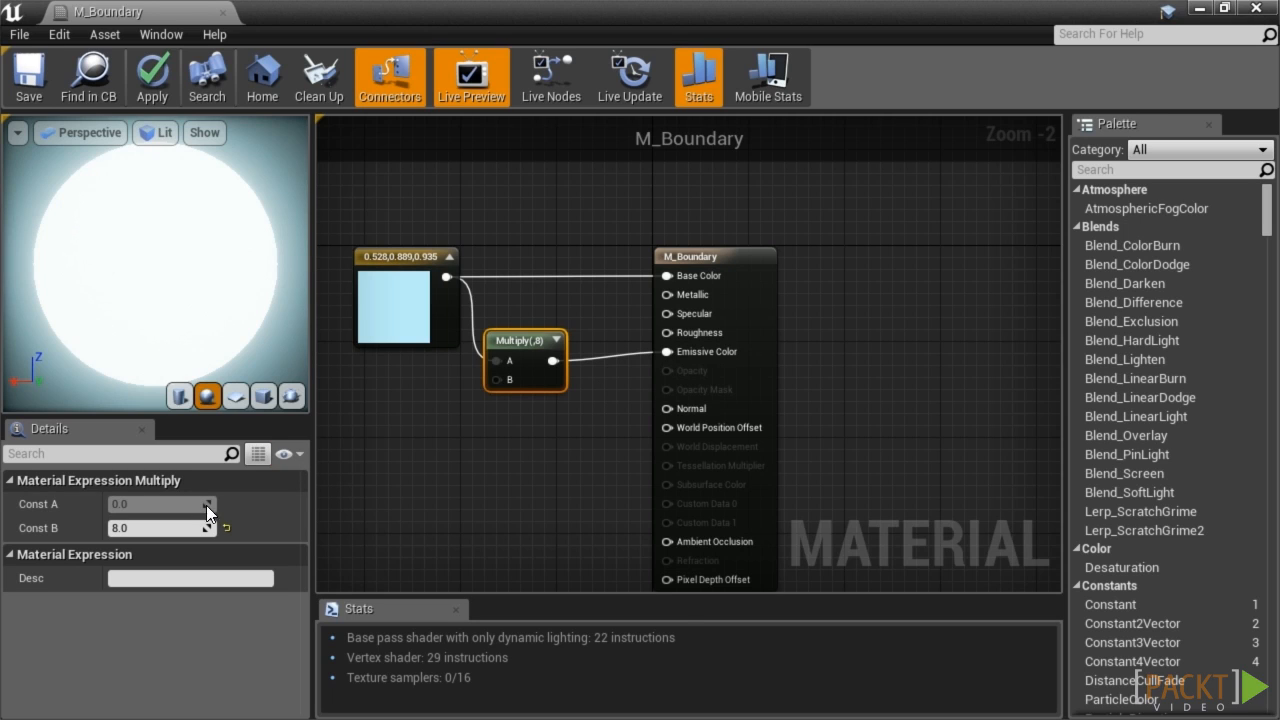
{"action": "left_click", "coordinate": [190, 528]}
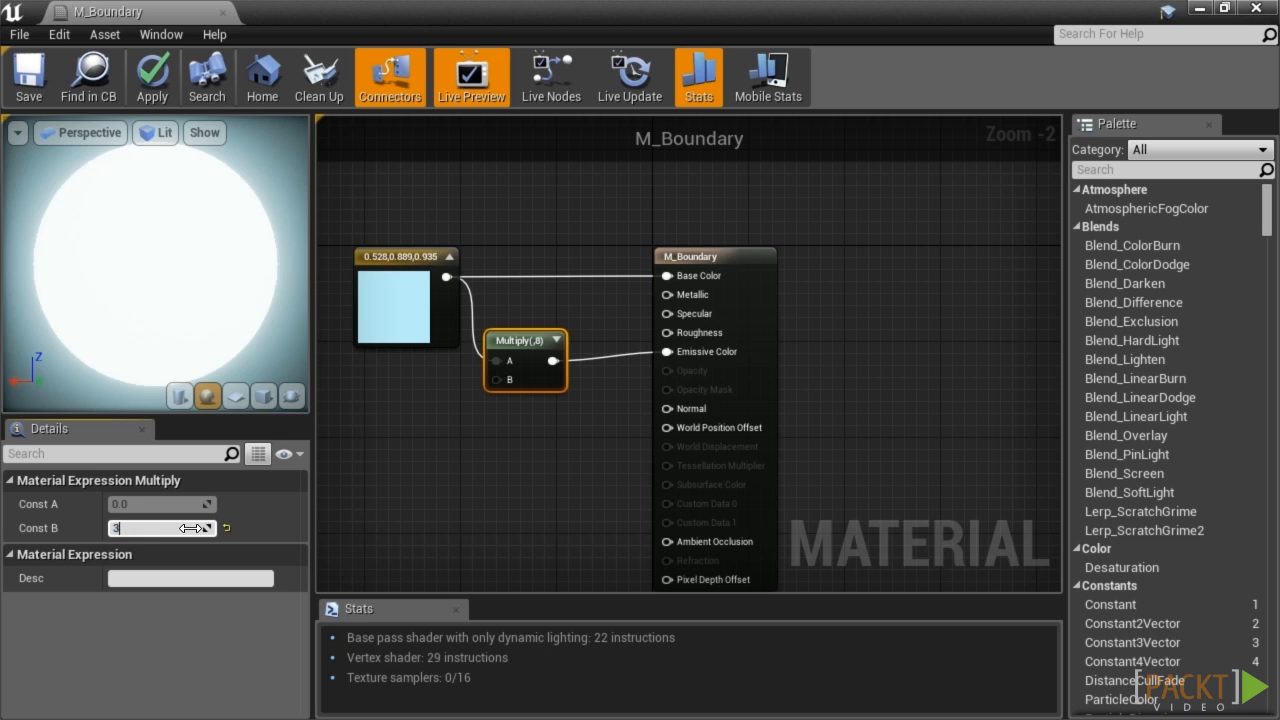
{"action": "key", "text": "Return"}
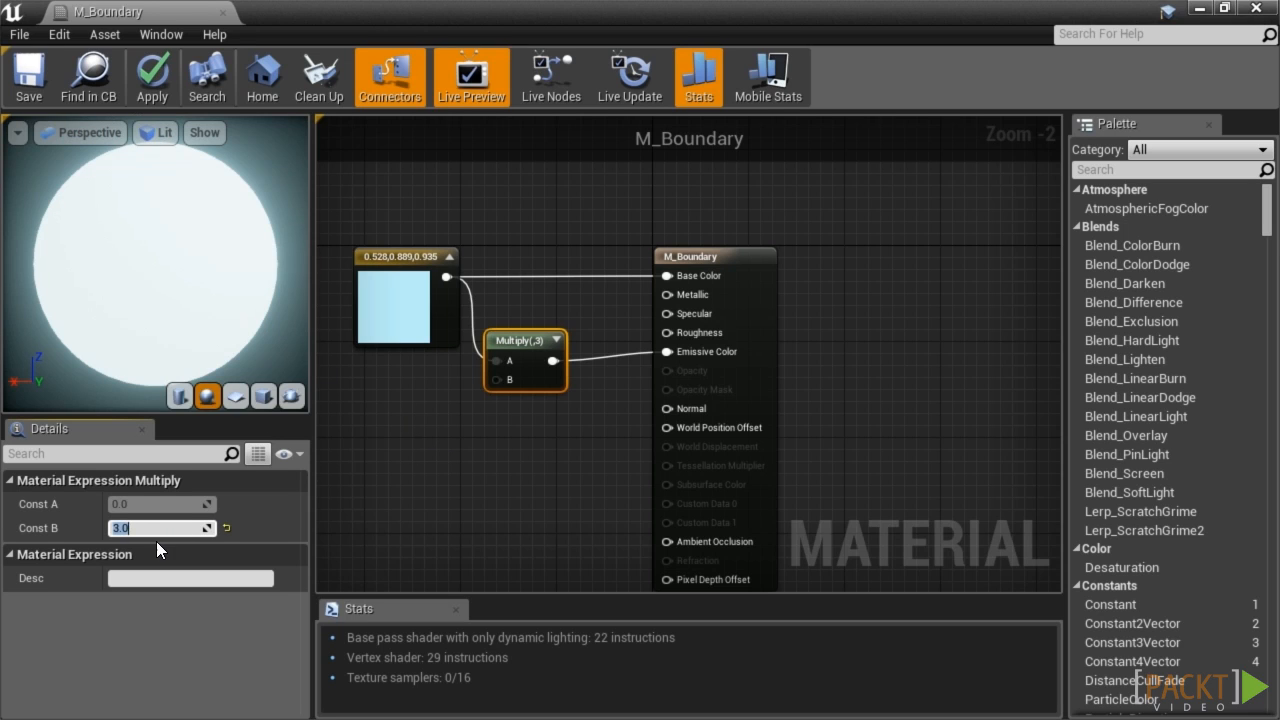
{"action": "type", "text": "1.5"}
{"action": "key", "text": "Return"}
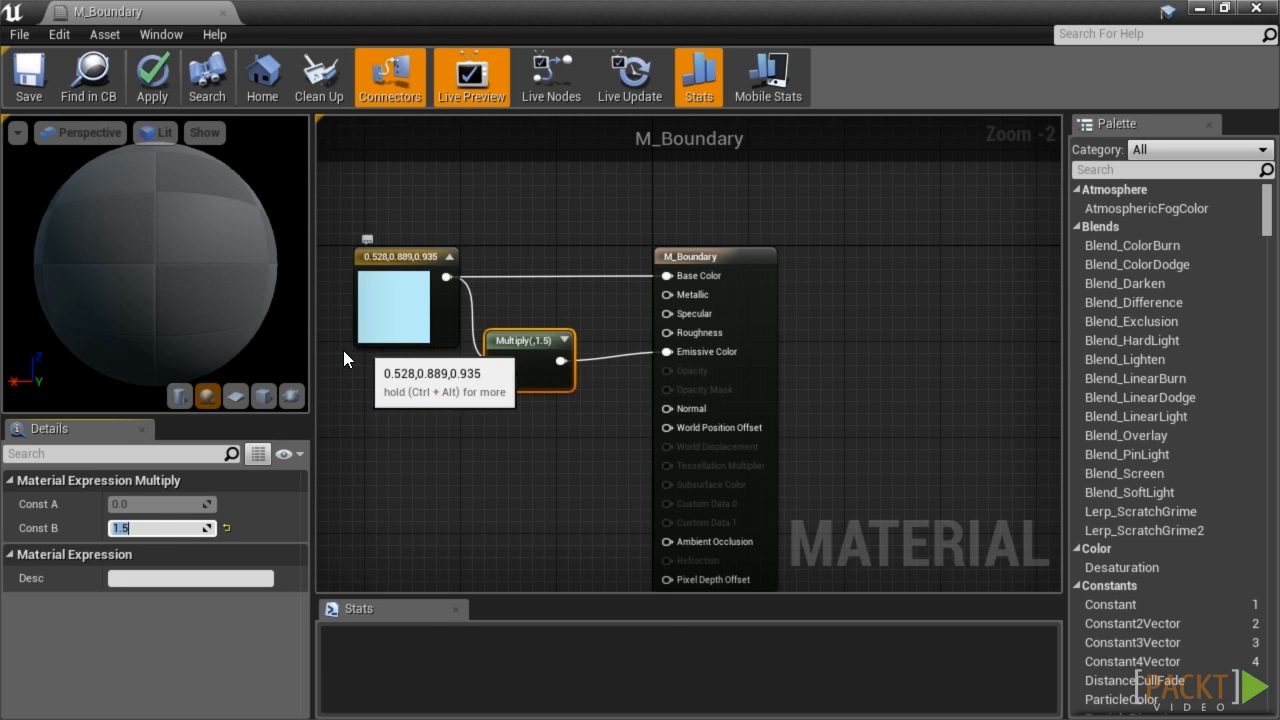
Apply the changes to the M_Boundary material, save it and close its editor
{"action": "left_click", "coordinate": [154, 72]}
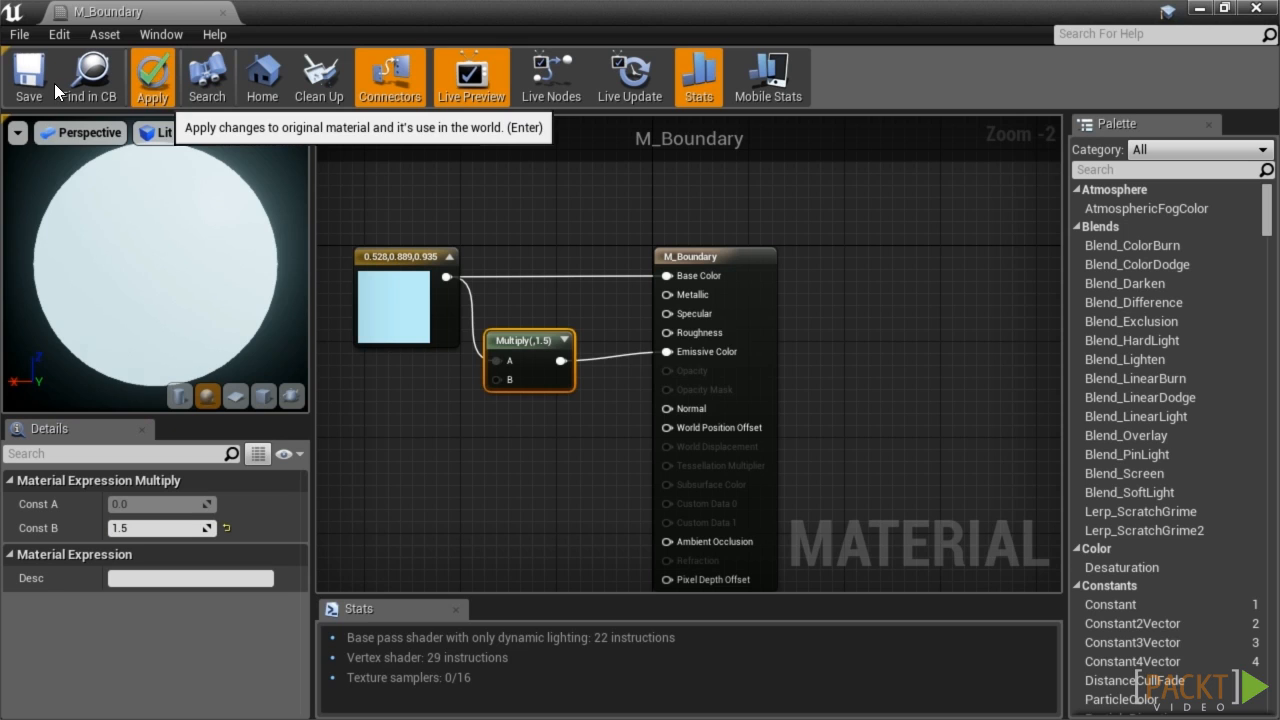
{"action": "left_click", "coordinate": [45, 78]}
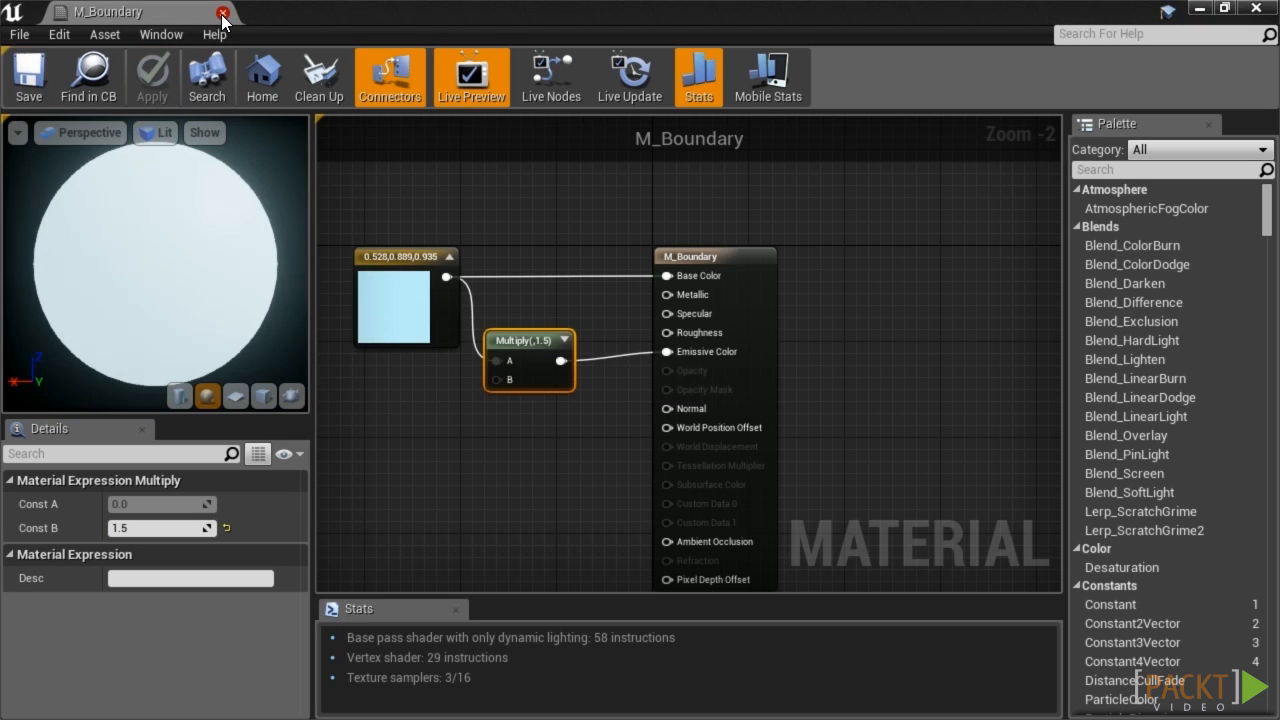
{"action": "left_click", "coordinate": [221, 14]}
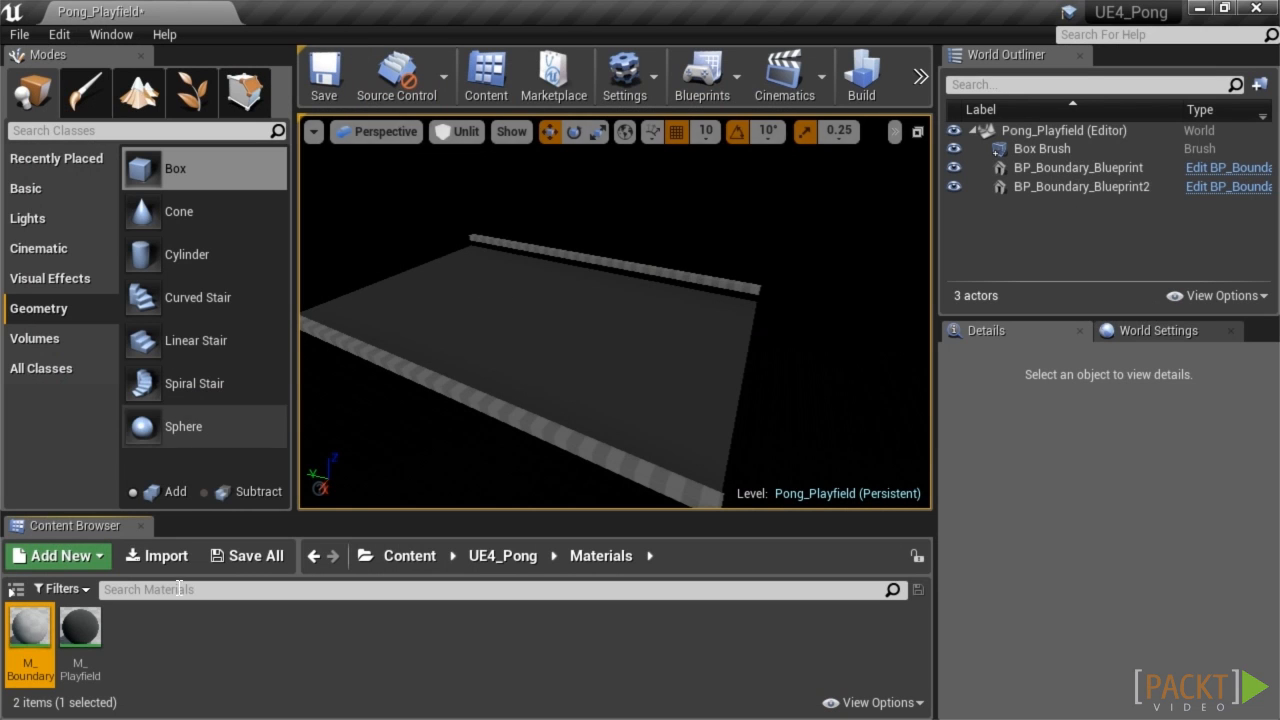
Assign the M_Boundary material to Element 0 of both boundary walls at once
{"action": "left_click", "coordinate": [639, 467]}
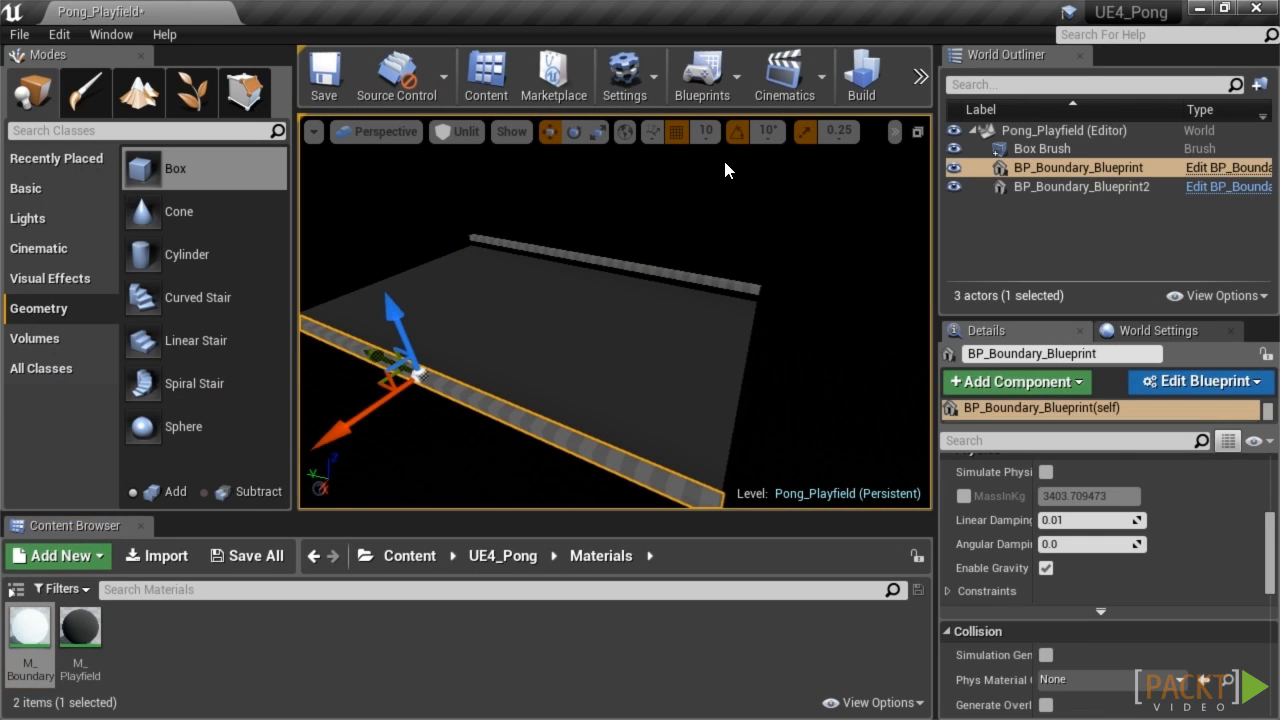
{"action": "left_click", "coordinate": [666, 270], "text": "ctrl"}
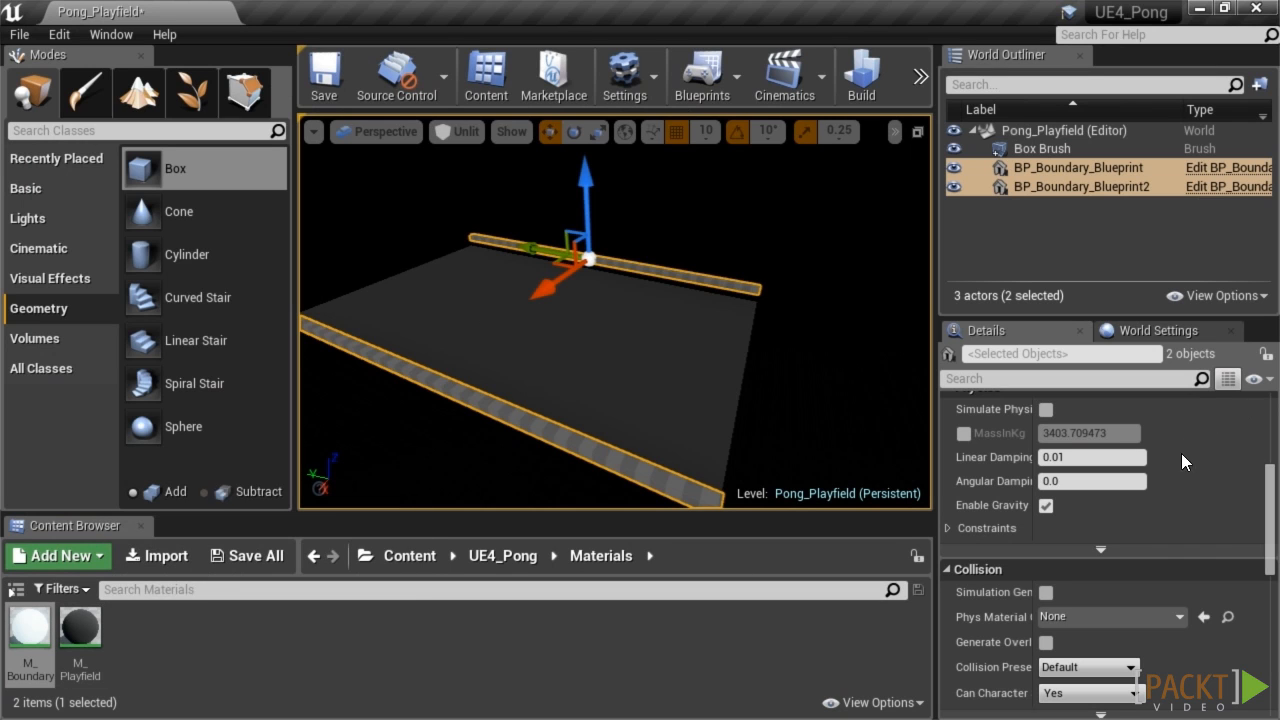
{"action": "left_click", "coordinate": [22, 643]}
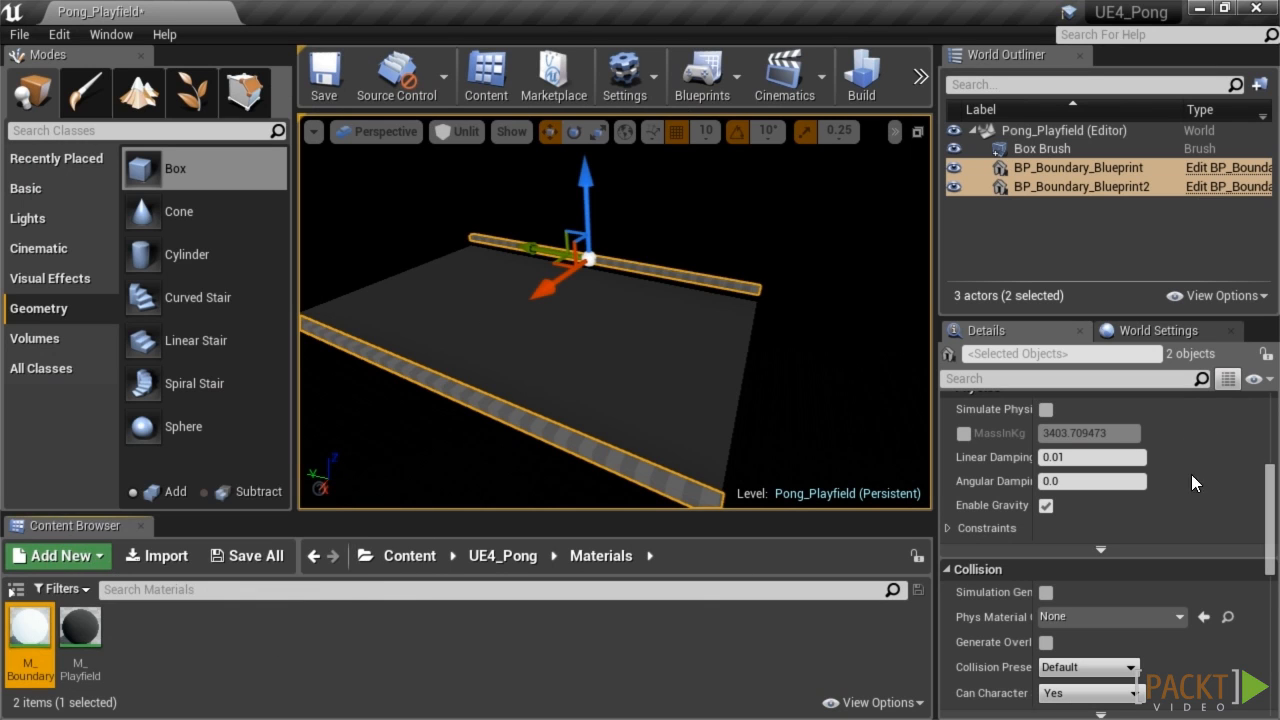
{"action": "scroll", "coordinate": [1190, 543], "scroll_direction": "up", "scroll_amount": 5}
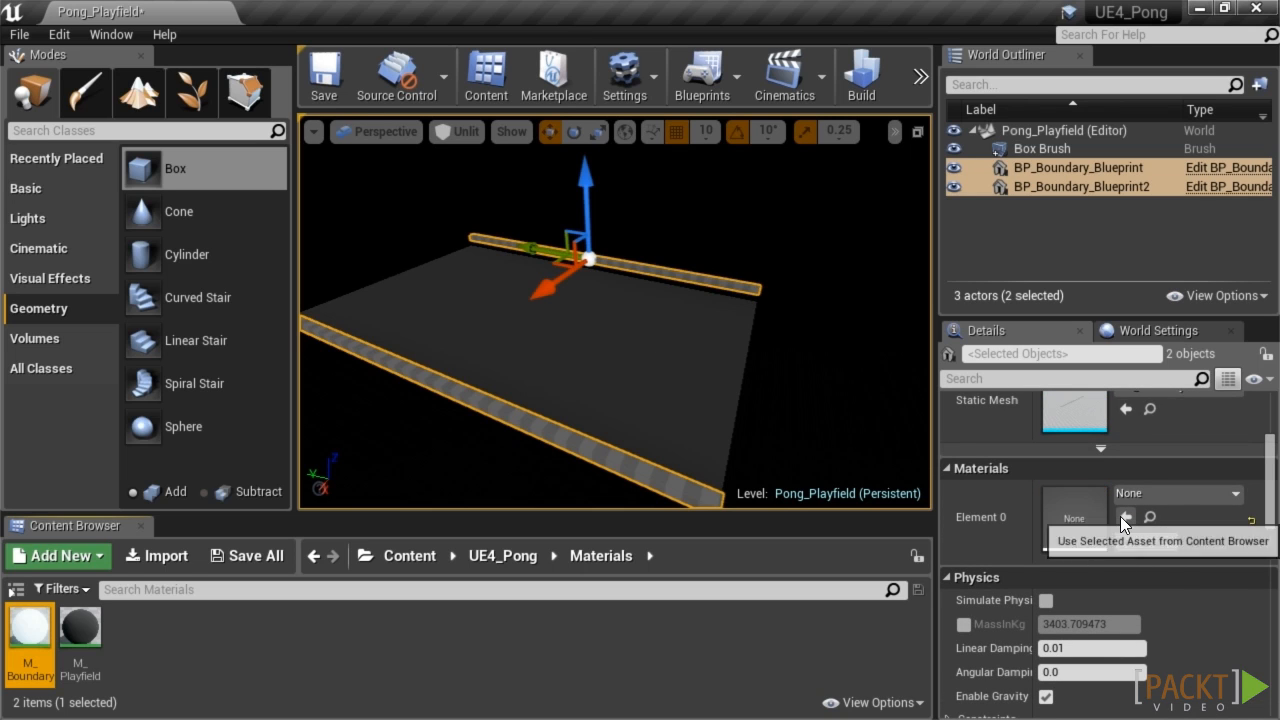
{"action": "left_click", "coordinate": [1125, 517]}
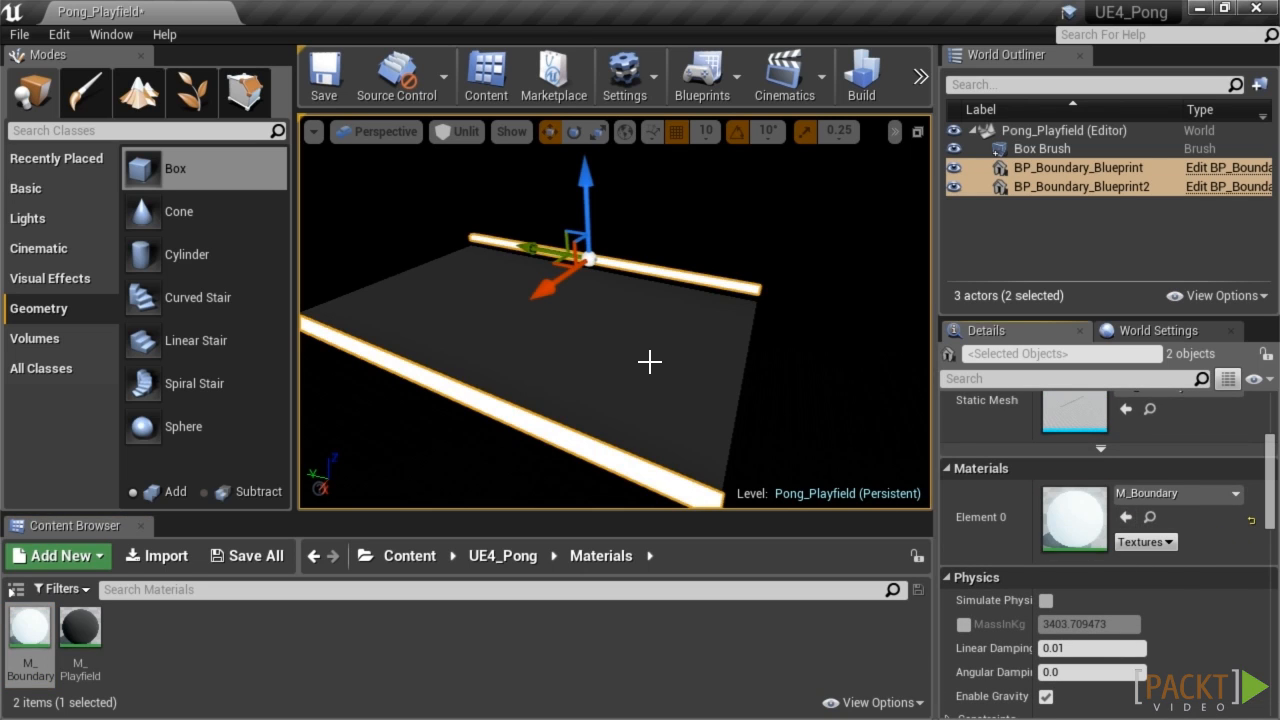
Deselect the boundary walls and switch the perspective viewport to Lit view mode to check the glowing material
{"action": "left_click", "coordinate": [798, 381]}
{"action": "right_click_drag", "start_coordinate": [798, 381], "coordinate": [757, 371]}
{"action": "left_click", "coordinate": [453, 134]}
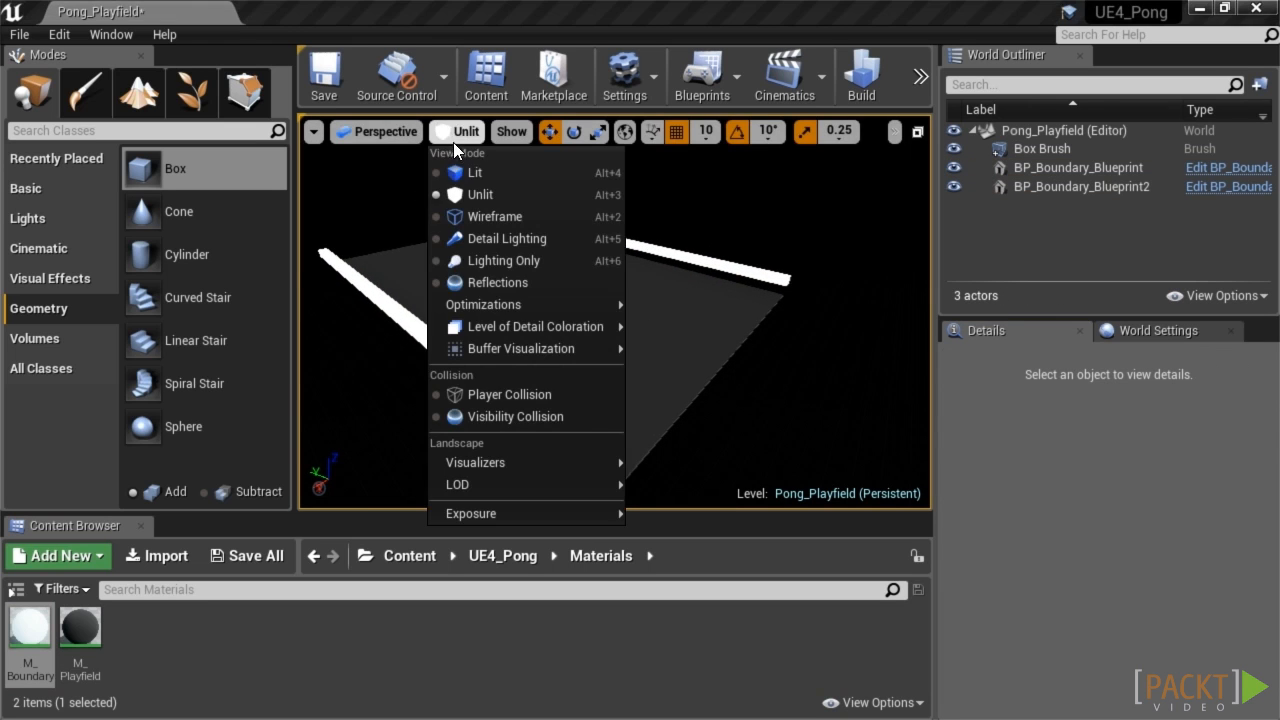
{"action": "left_click", "coordinate": [462, 167]}
{"action": "right_click_drag", "start_coordinate": [615, 320], "coordinate": [730, 274]}
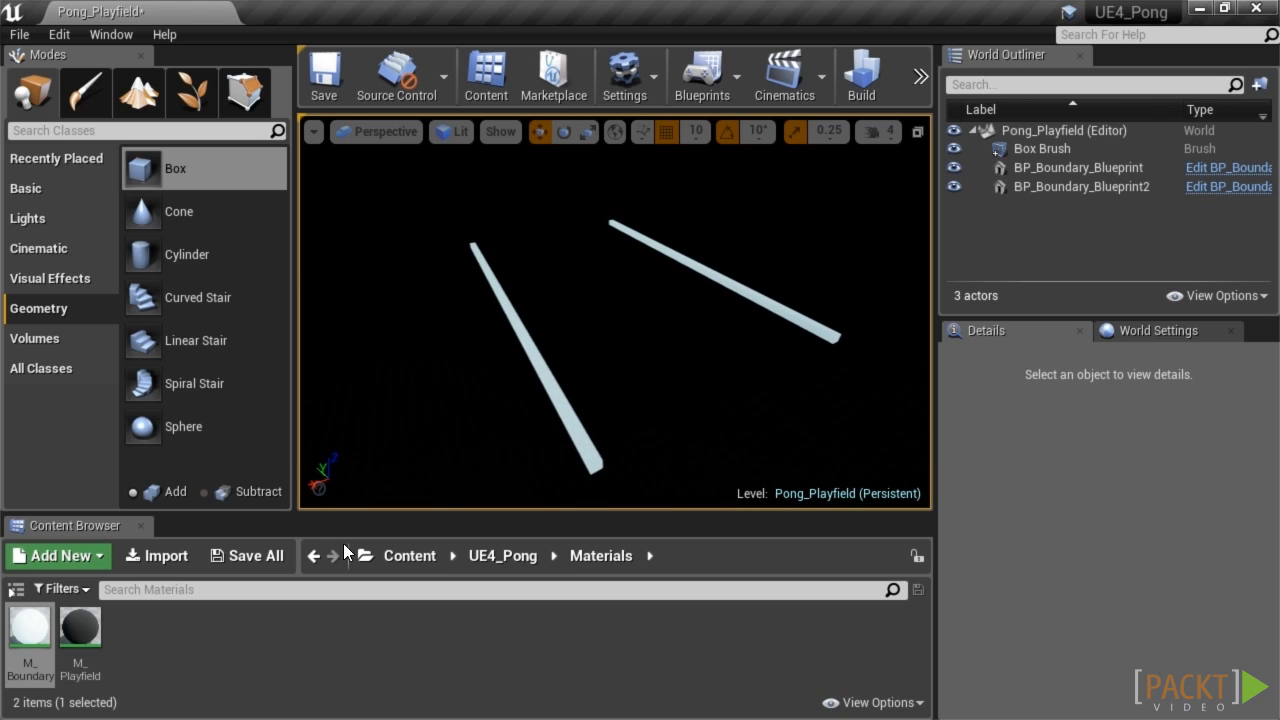
Create a new folder named Extras inside the UE4_Pong content folder
{"action": "left_click", "coordinate": [503, 555]}
{"action": "right_click", "coordinate": [229, 623]}
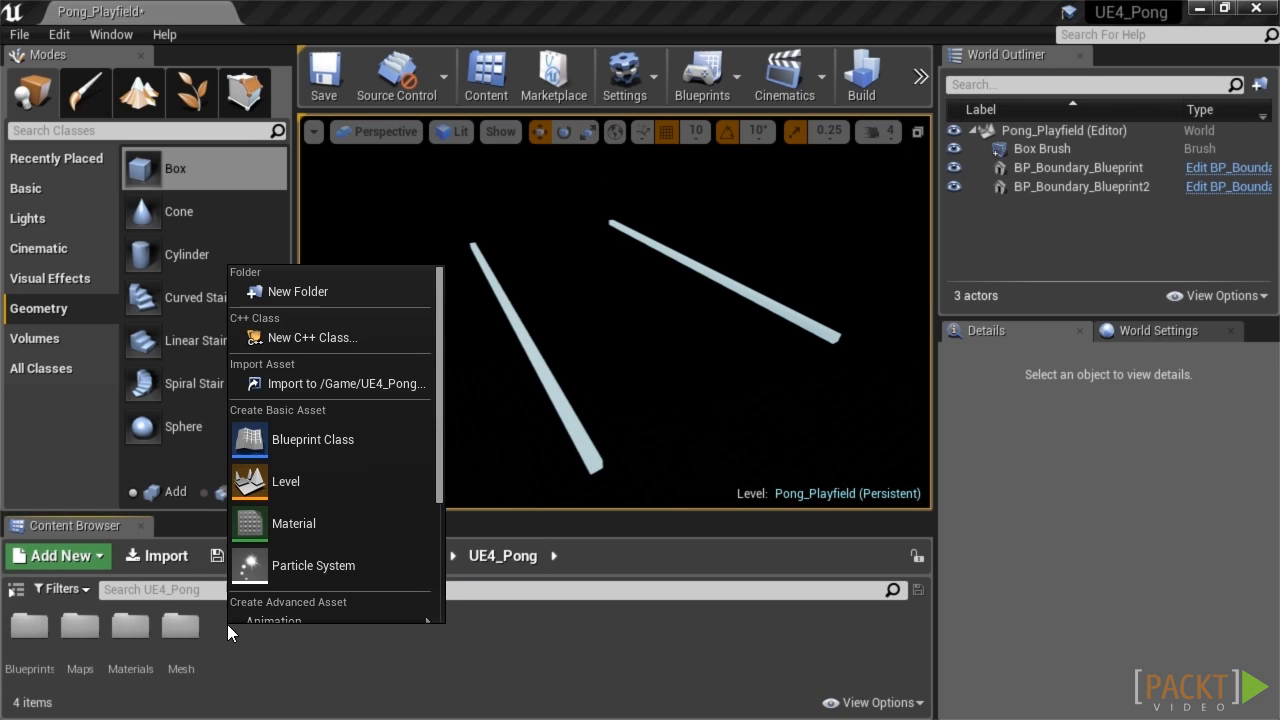
{"action": "left_click", "coordinate": [340, 289]}
{"action": "type", "text": "Extras"}
{"action": "key", "text": "Return"}
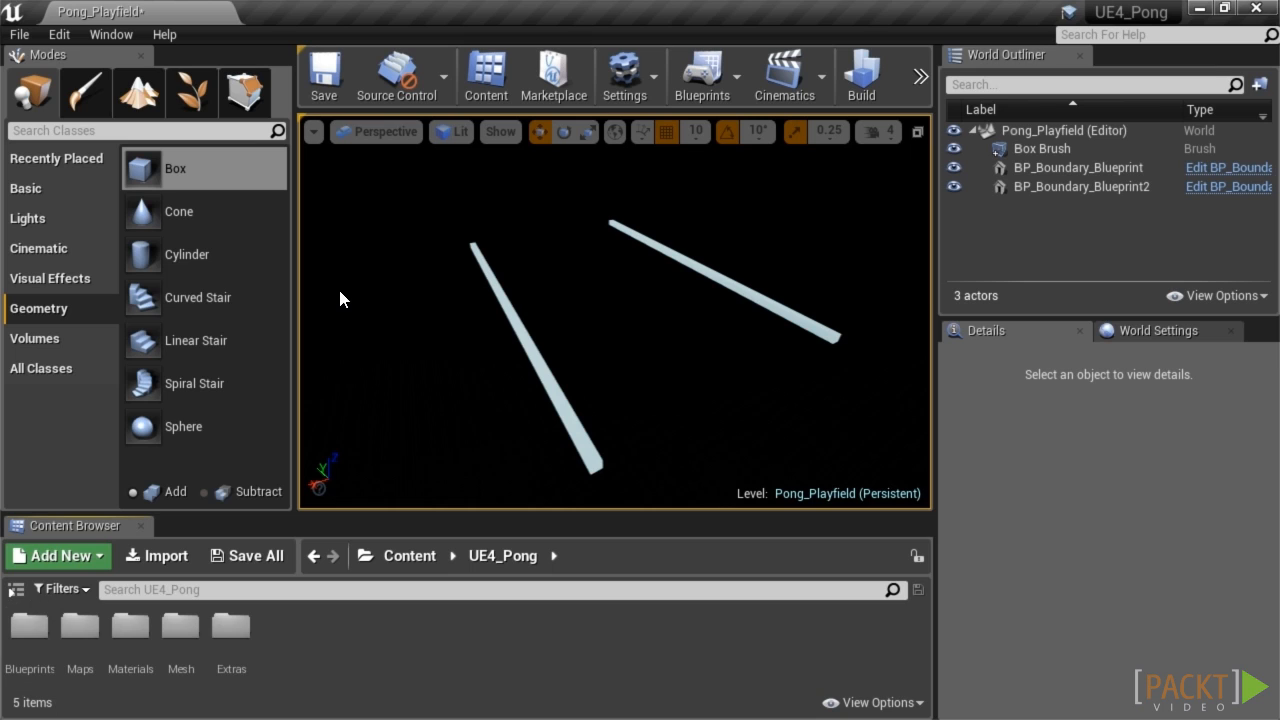
Create a Blueprint Class in the Extras folder with Game Mode as its parent class
{"action": "double_click", "coordinate": [226, 661]}
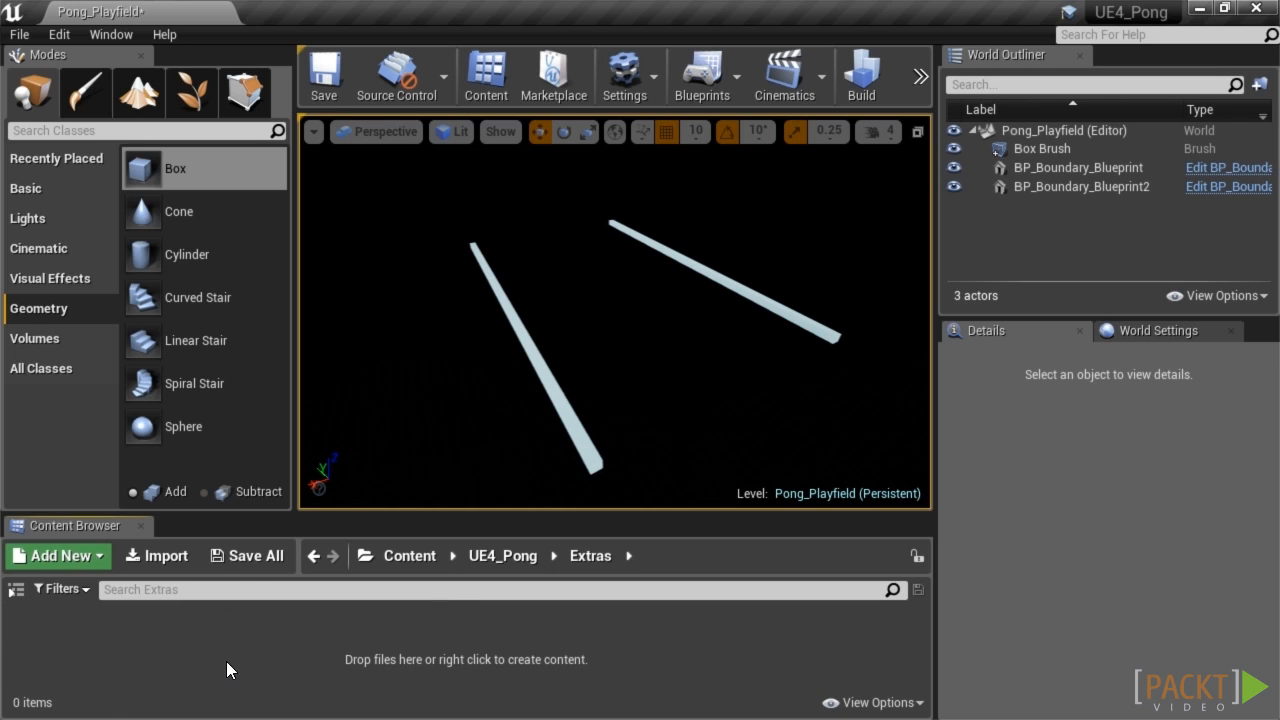
{"action": "right_click", "coordinate": [121, 646]}
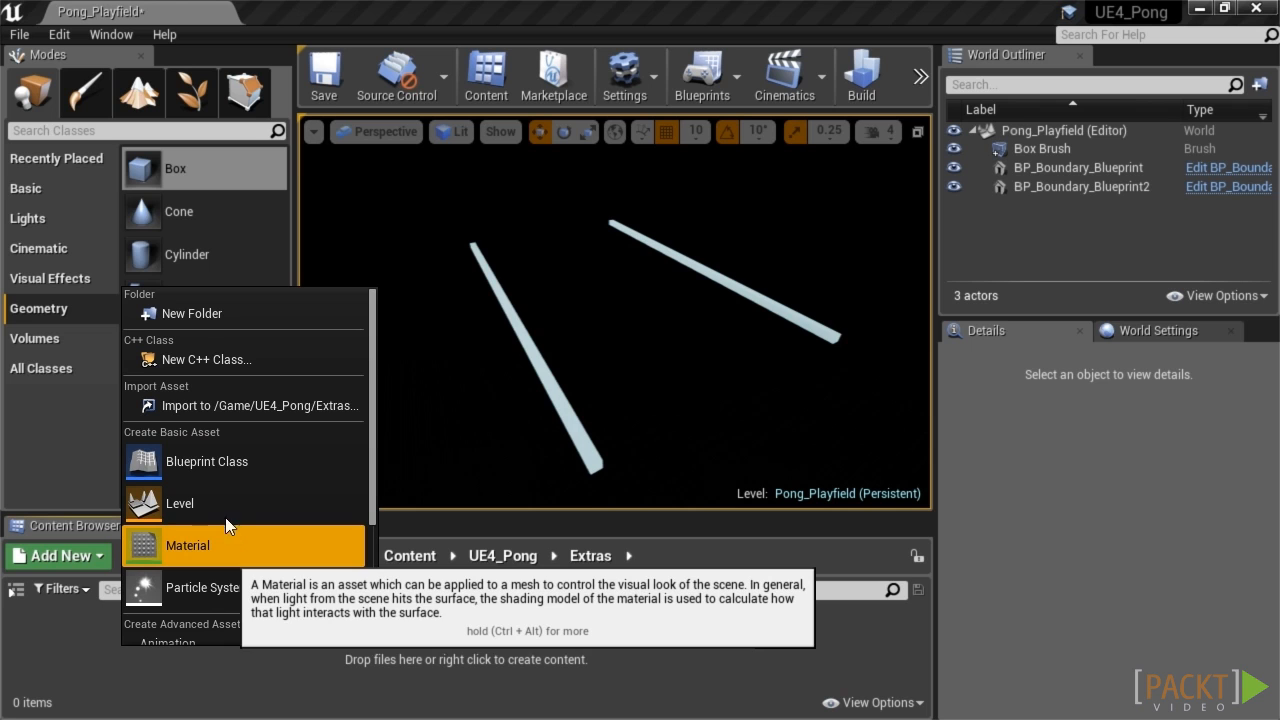
{"action": "left_click", "coordinate": [221, 474]}
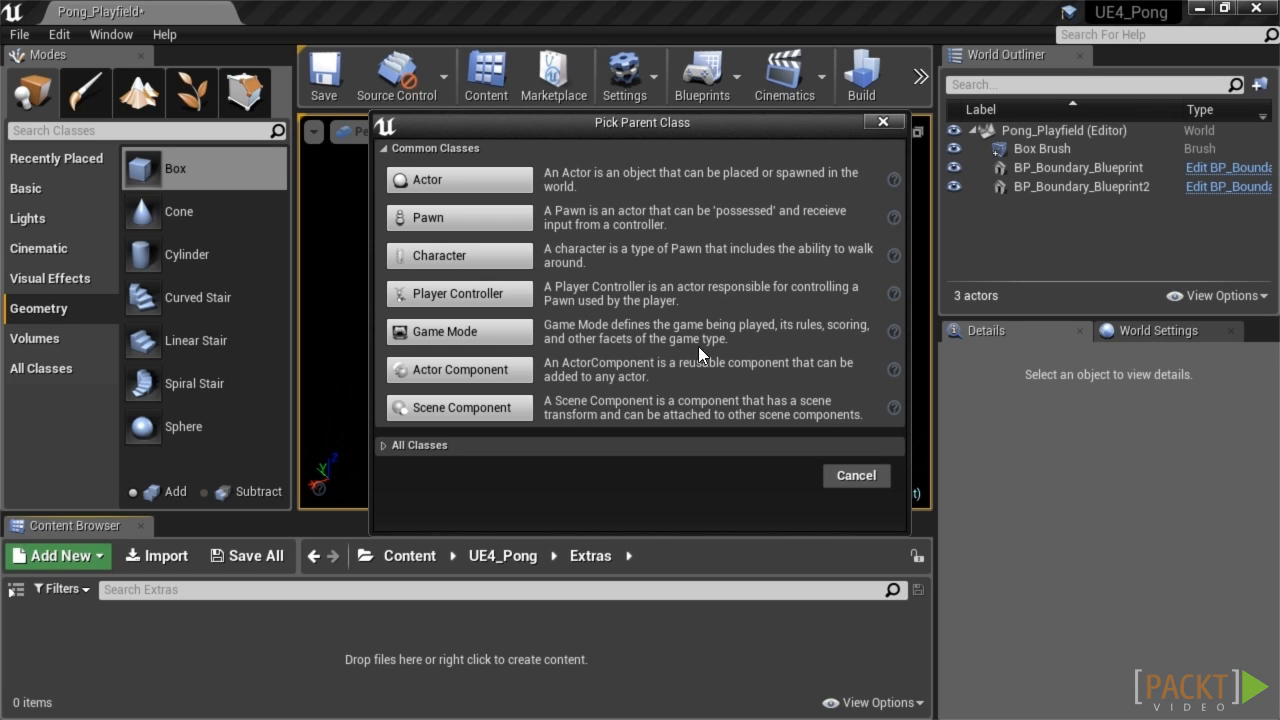
{"action": "left_click", "coordinate": [480, 335]}
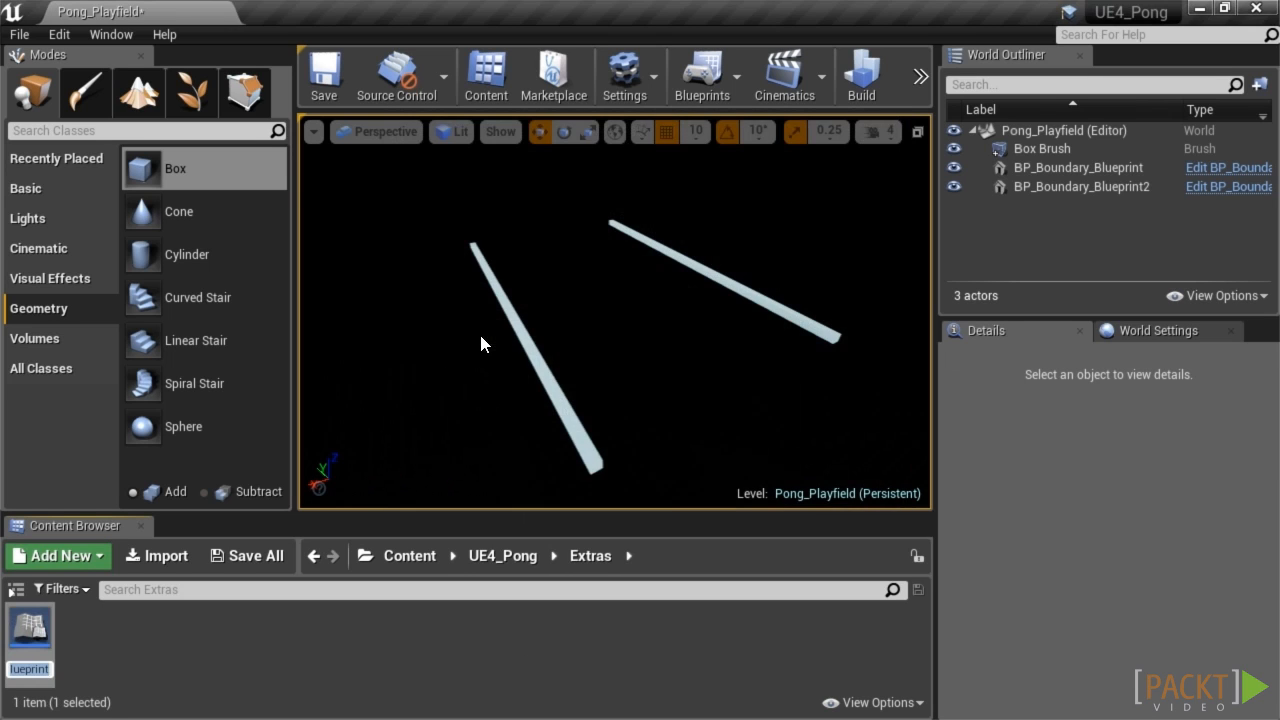
{"action": "type", "text": "GM_"}
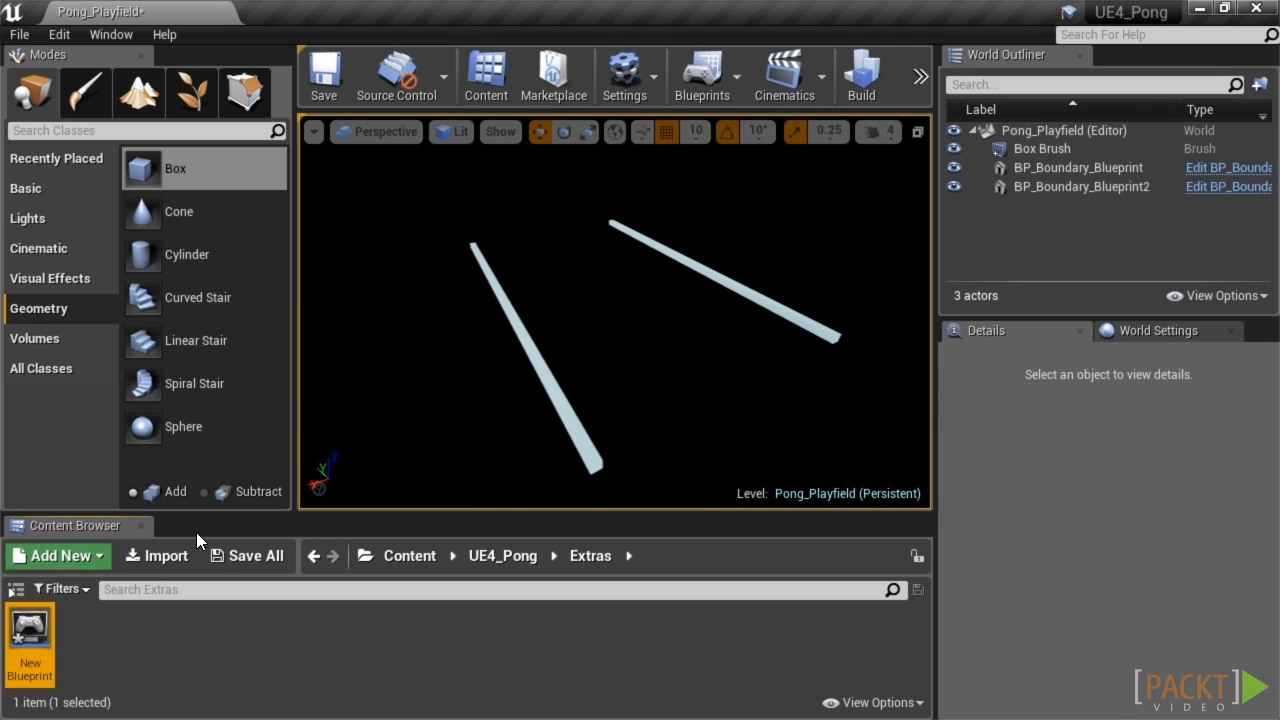
Rename the new Game Mode blueprint in the Extras folder as GM_UE4_Pong
{"action": "right_click", "coordinate": [28, 640]}
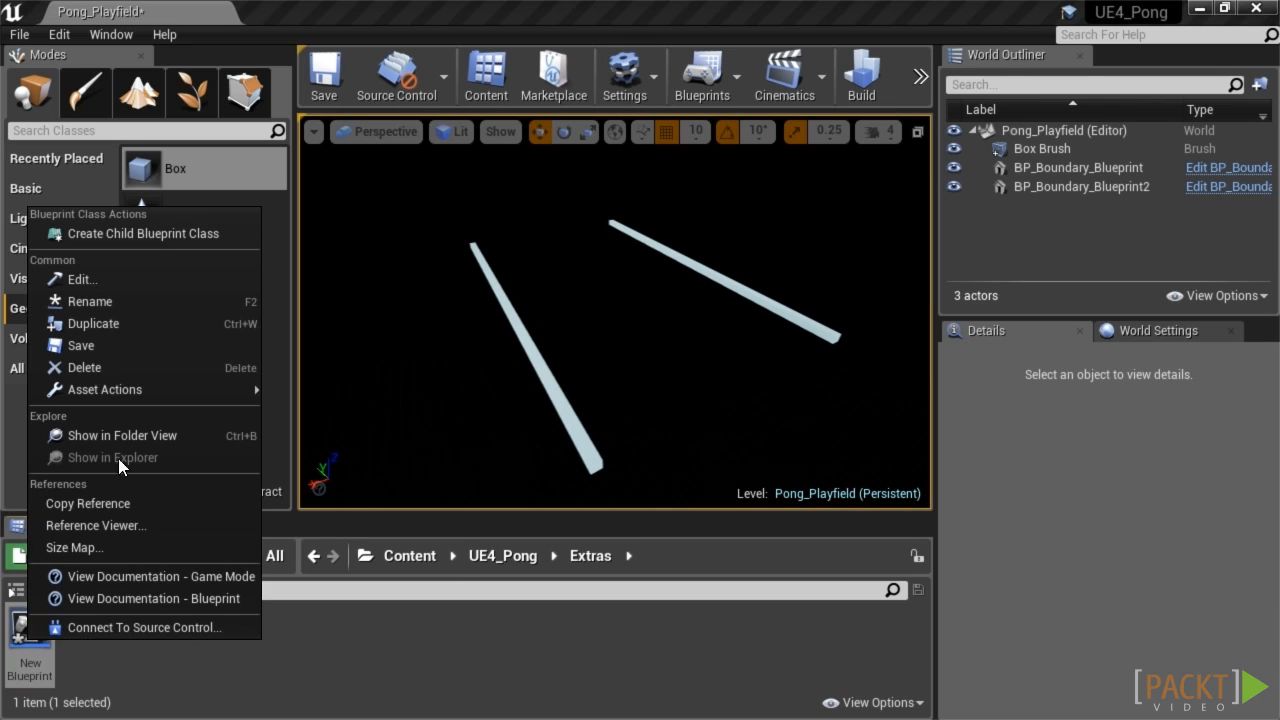
{"action": "left_click", "coordinate": [90, 301]}
{"action": "type", "text": "GM_"}
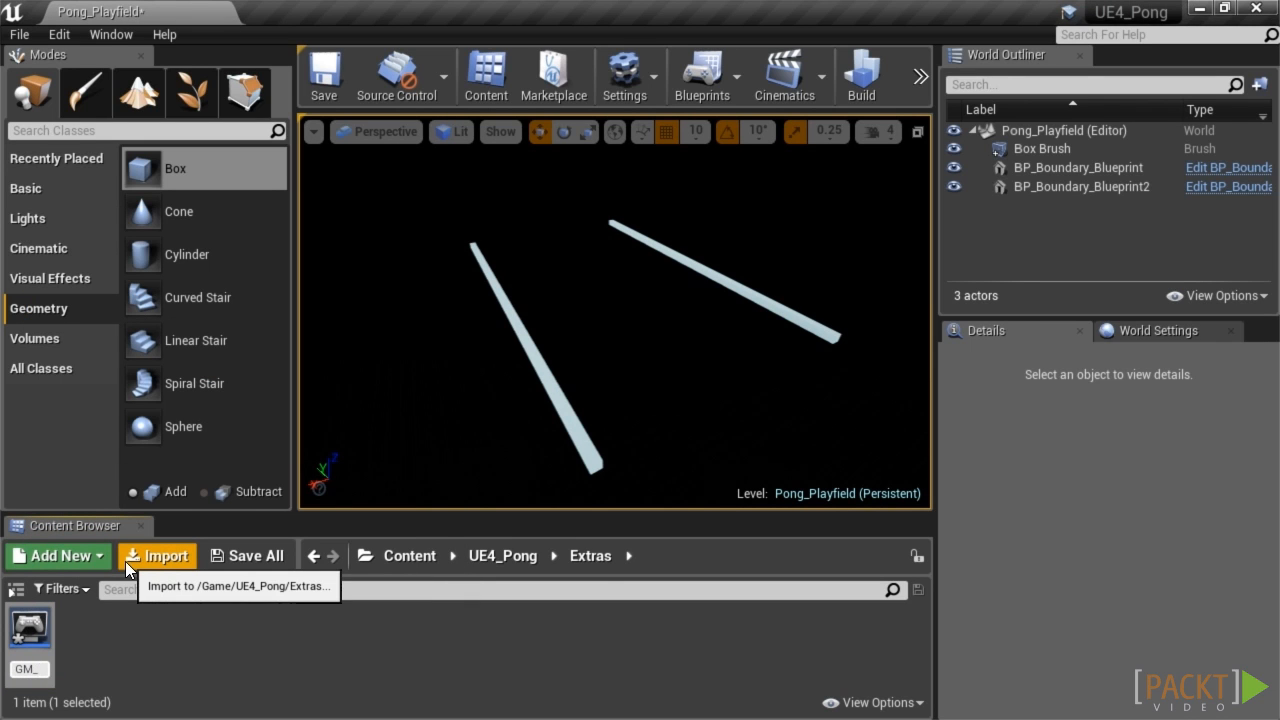
{"action": "type", "text": "UE4"}
{"action": "type", "text": "_Pon"}
{"action": "type", "text": "g"}
{"action": "key", "text": "Return"}
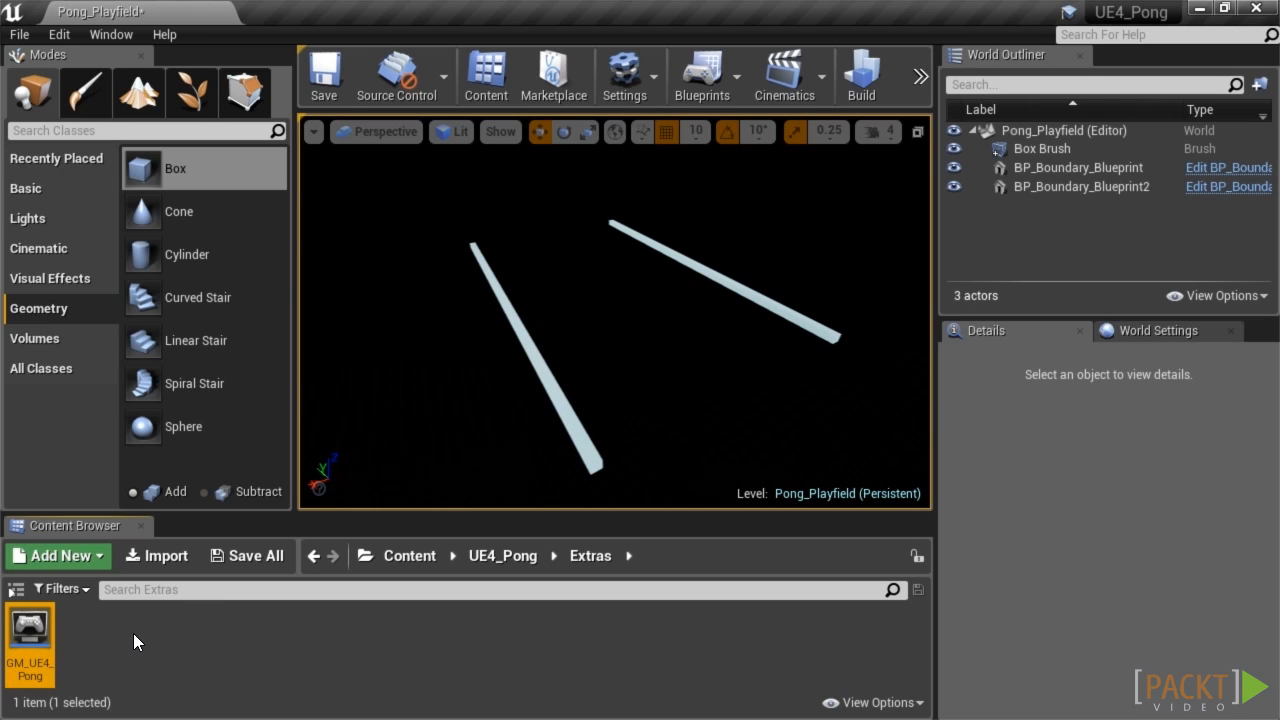
{"action": "left_click", "coordinate": [103, 632]}
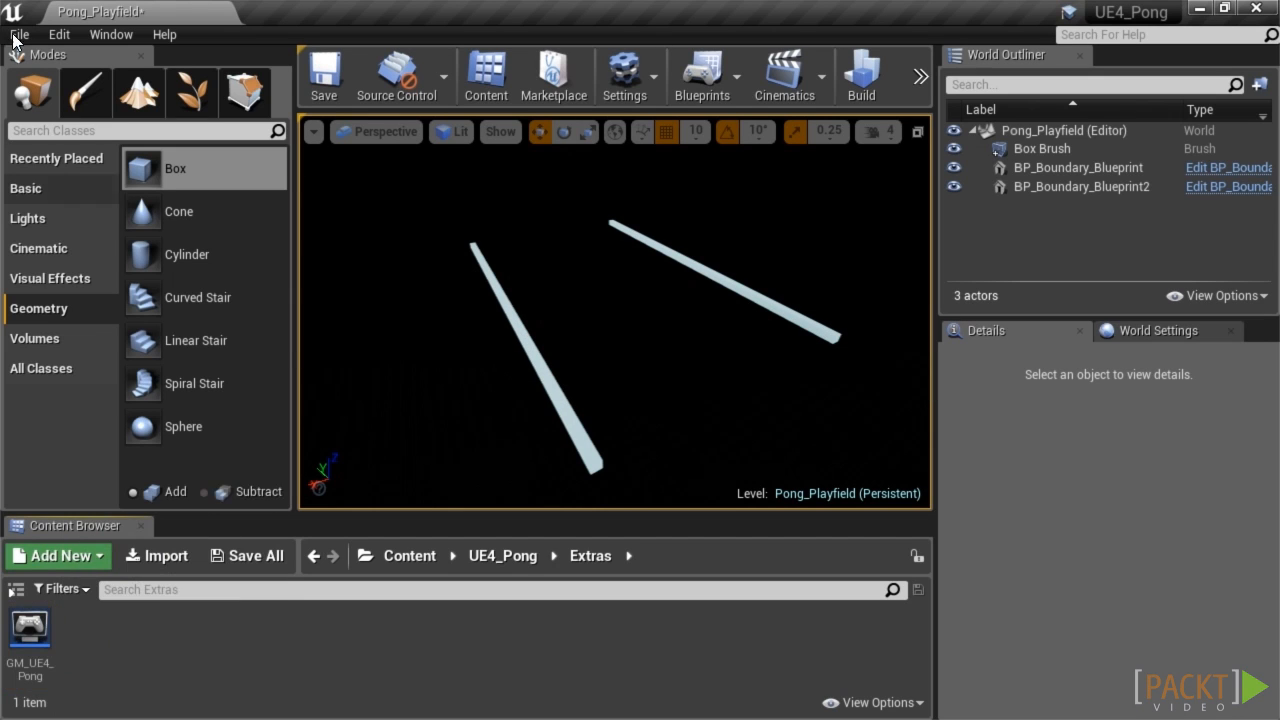
Set the Default GameMode to GM_UE4_Pong in the project's Maps & Modes settings, with the Selected GameMode classes expanded
{"action": "left_click", "coordinate": [15, 38]}
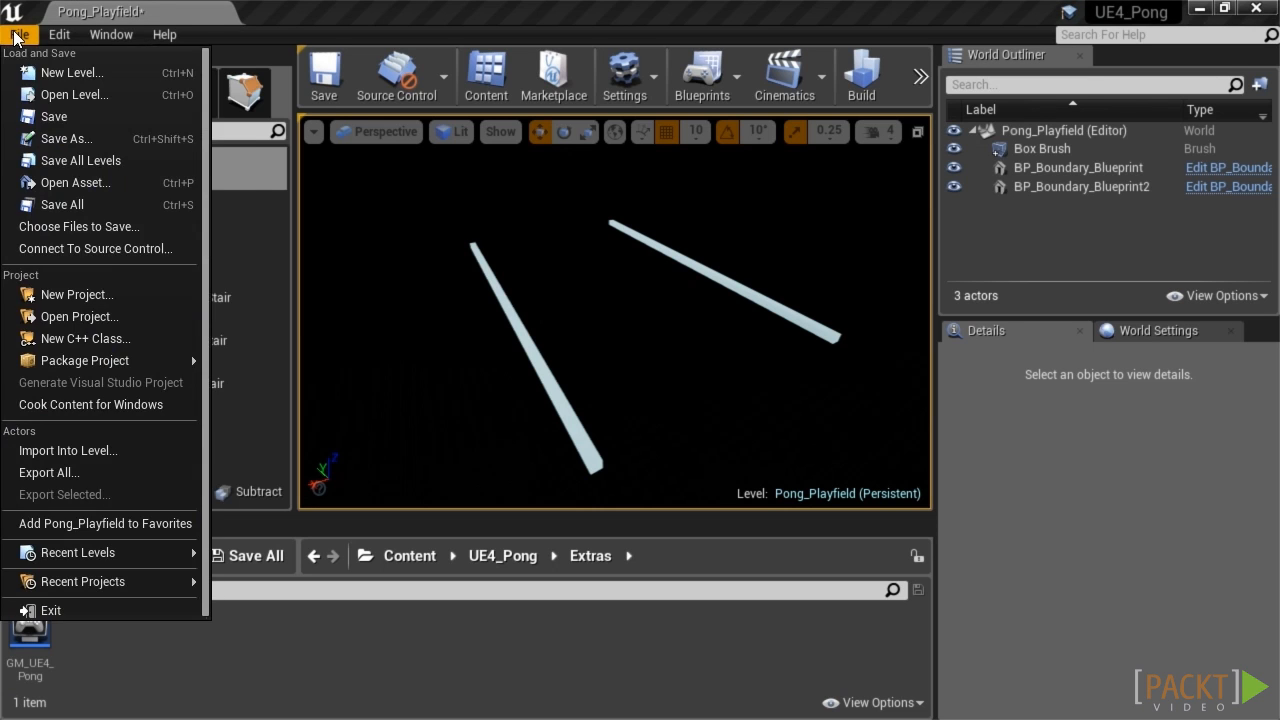
{"action": "mouse_move", "coordinate": [59, 34]}
{"action": "left_click", "coordinate": [127, 316]}
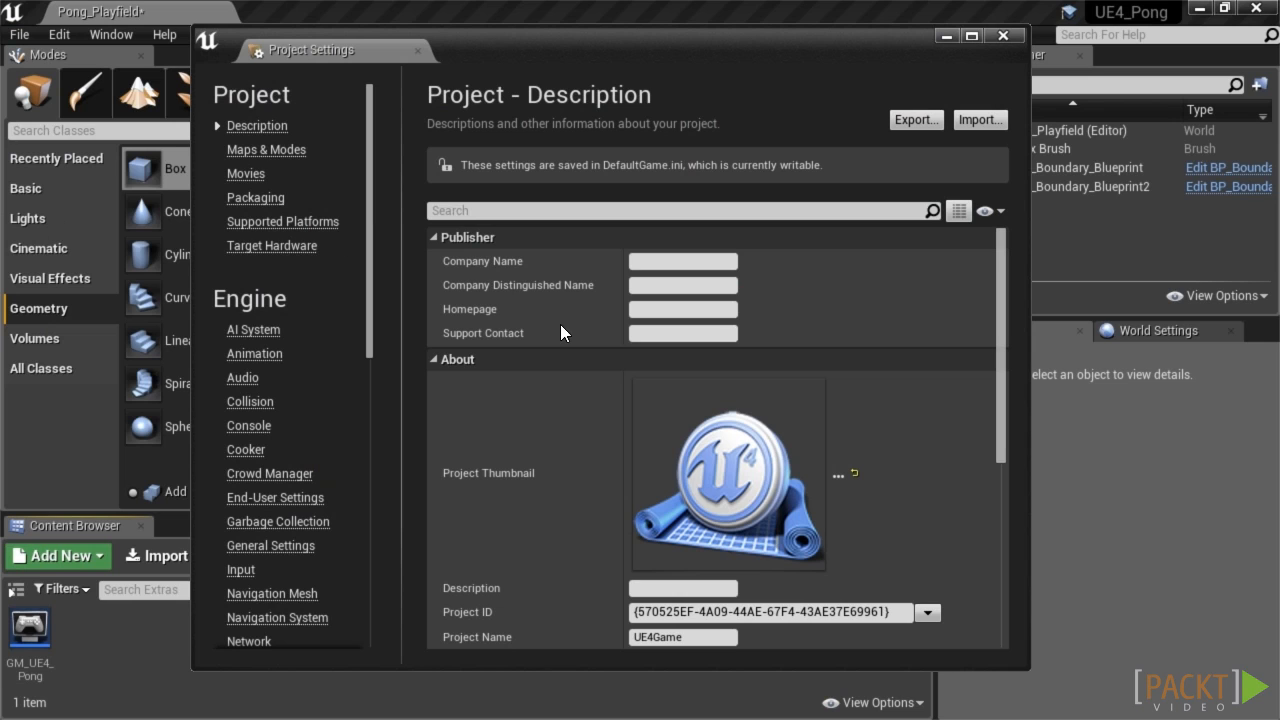
{"action": "left_click", "coordinate": [288, 150]}
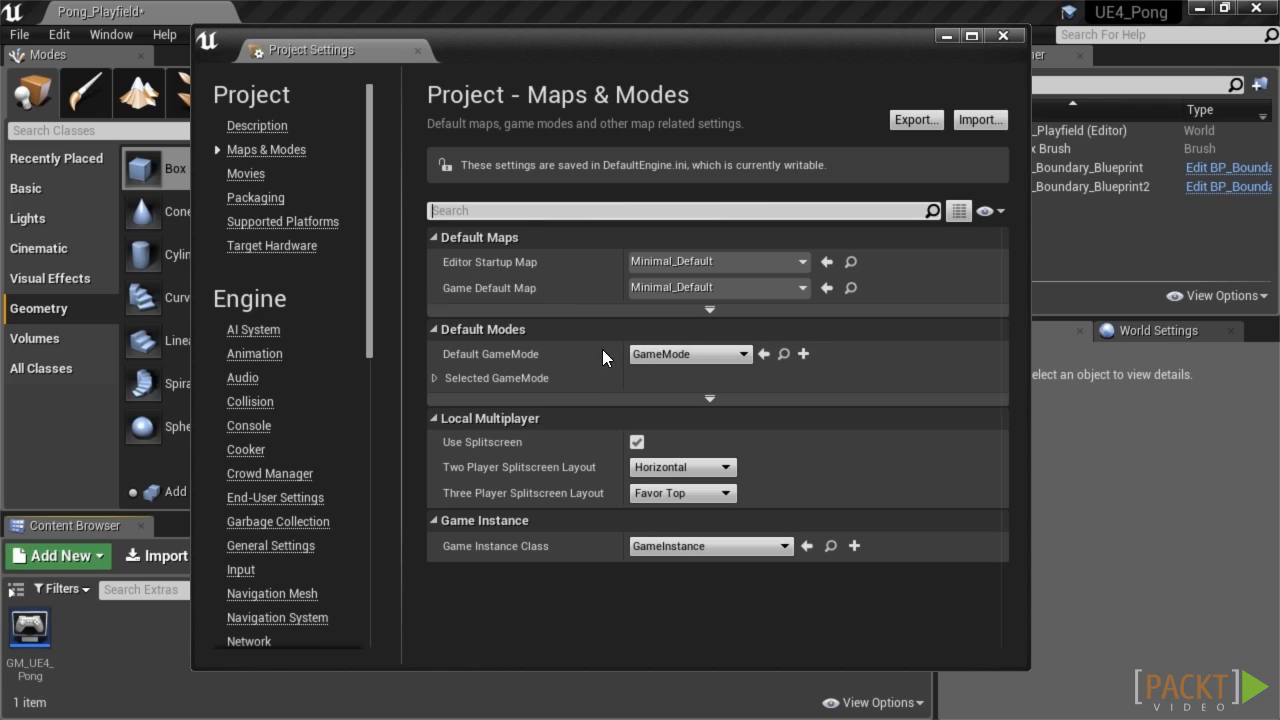
{"action": "left_click", "coordinate": [709, 399]}
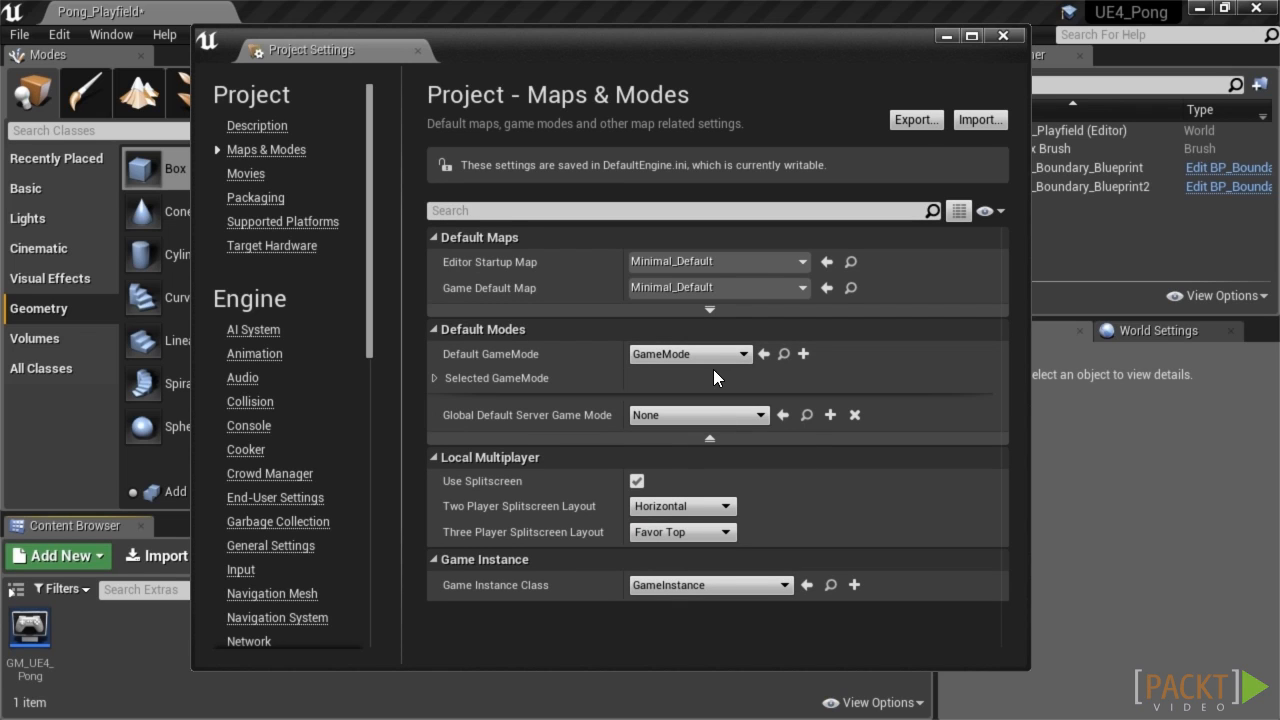
{"action": "left_click", "coordinate": [436, 378]}
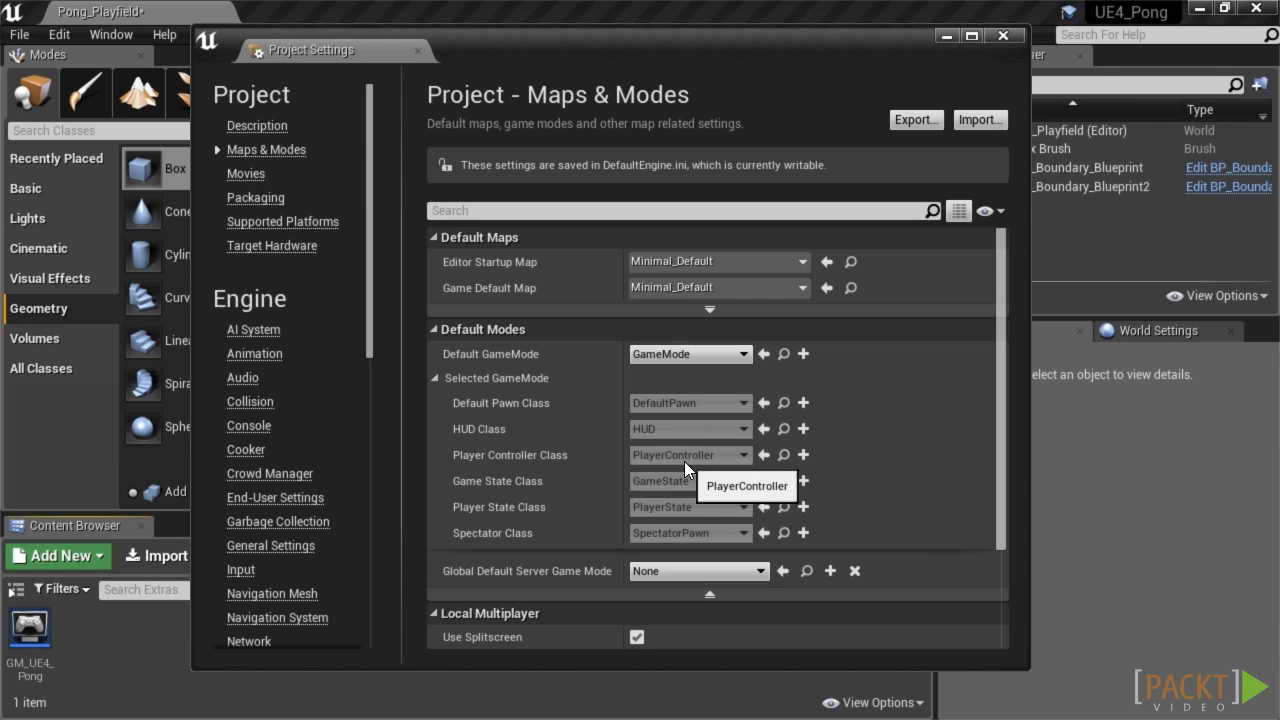
{"action": "left_click", "coordinate": [707, 356]}
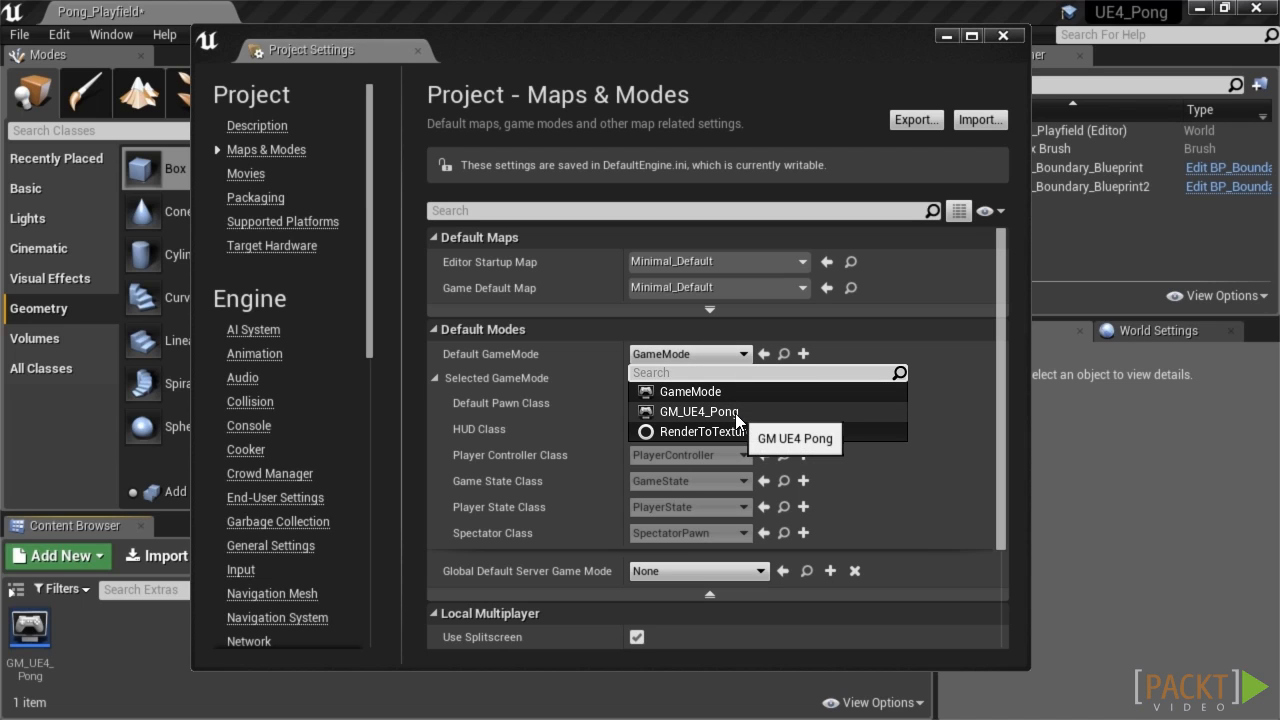
{"action": "left_click", "coordinate": [700, 411]}
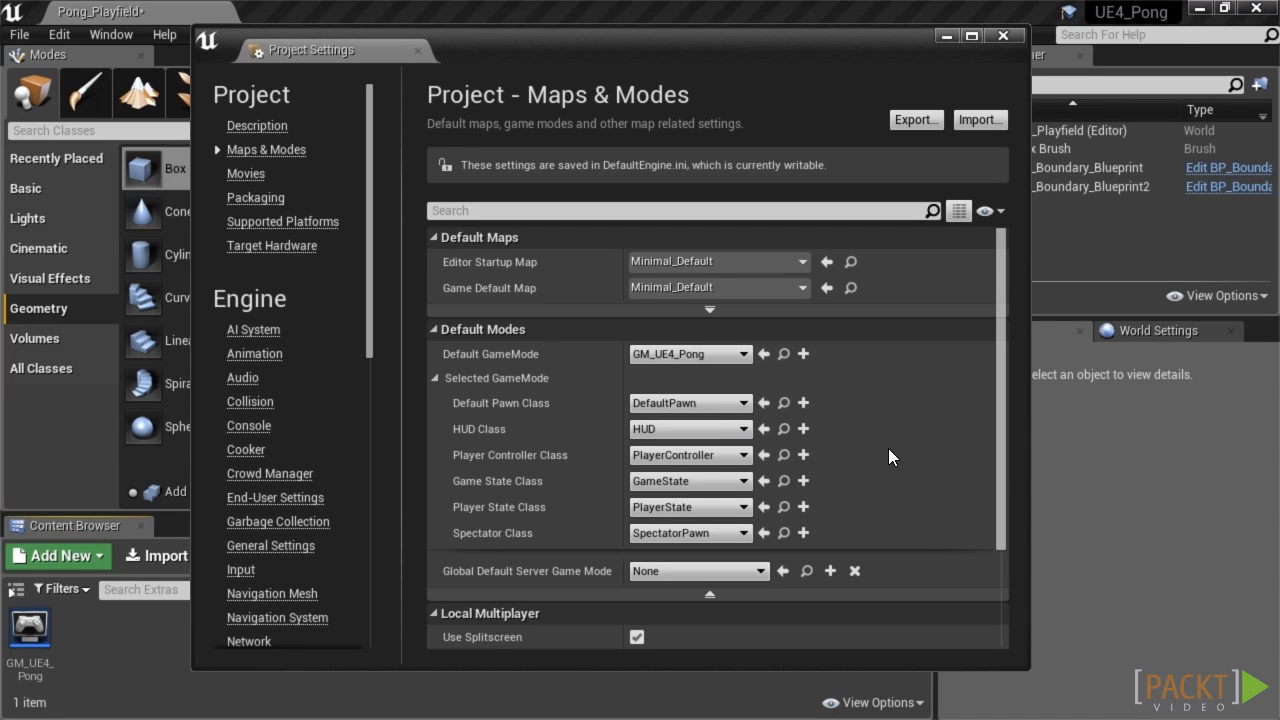
Set both the Editor Startup Map and the Game Default Map to Pong_Playfield, and save the level
{"action": "left_click", "coordinate": [758, 265]}
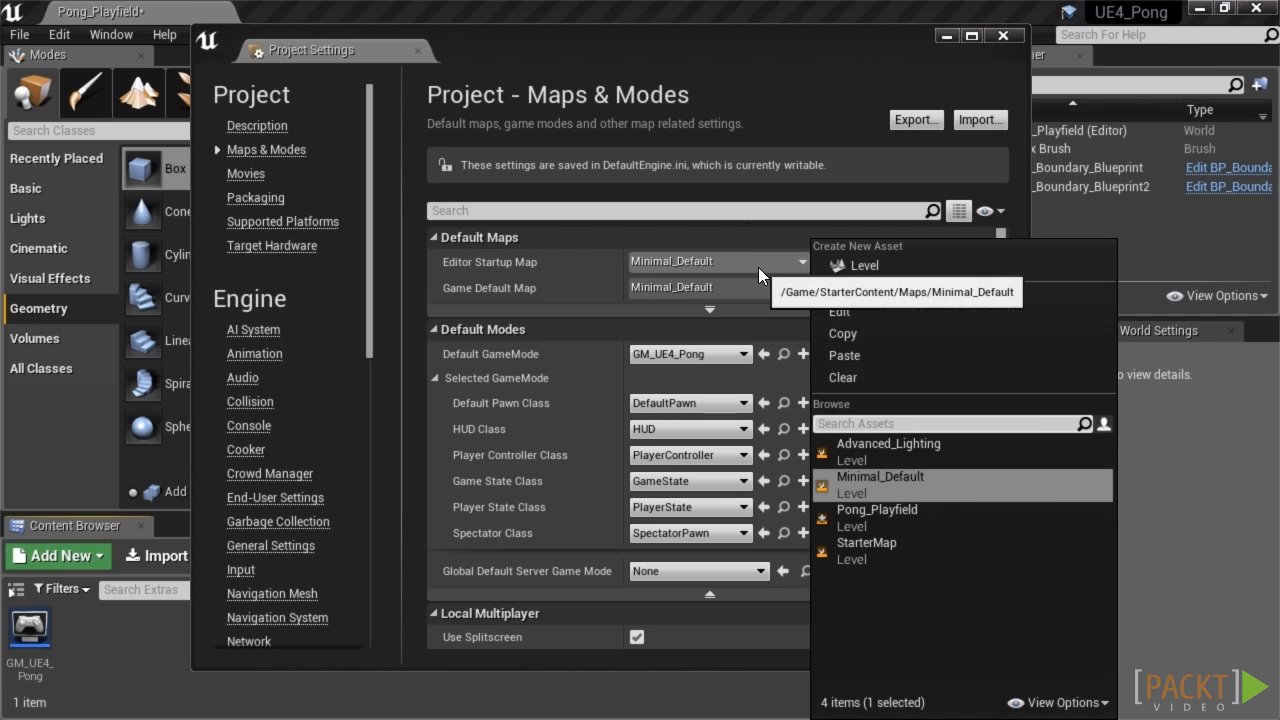
{"action": "left_click", "coordinate": [900, 523]}
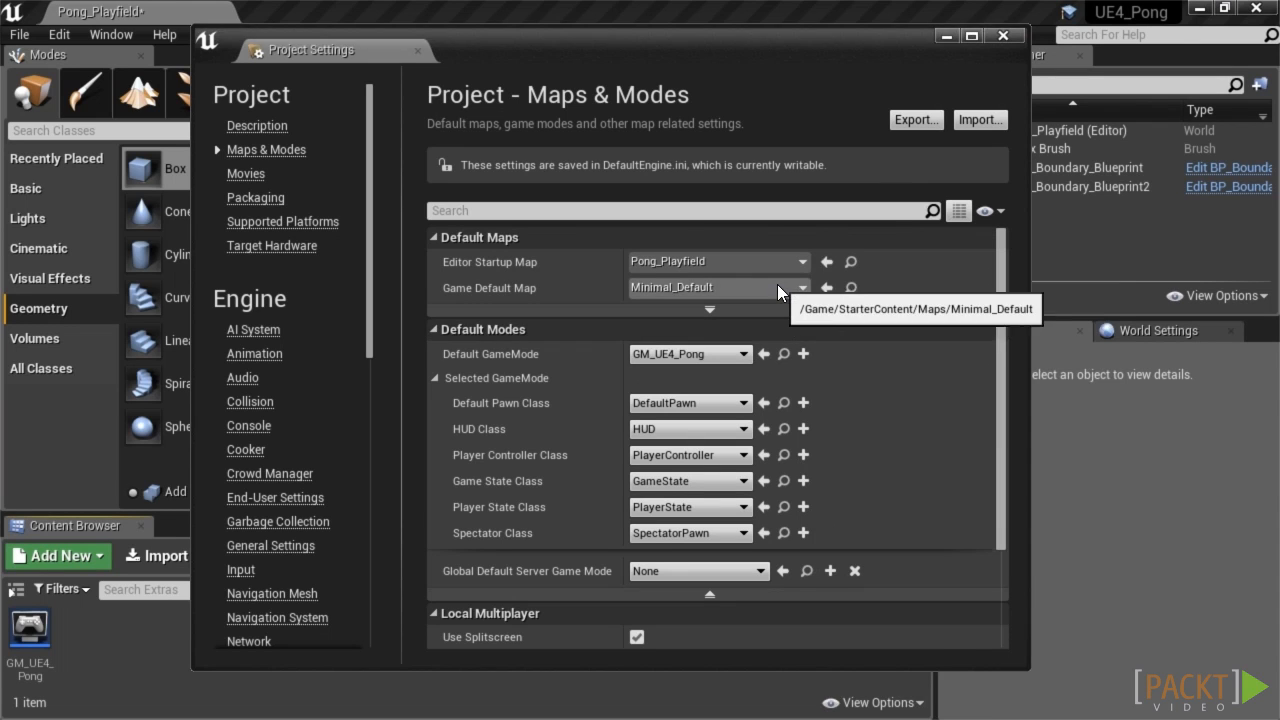
{"action": "left_click", "coordinate": [777, 286]}
{"action": "left_click", "coordinate": [867, 504]}
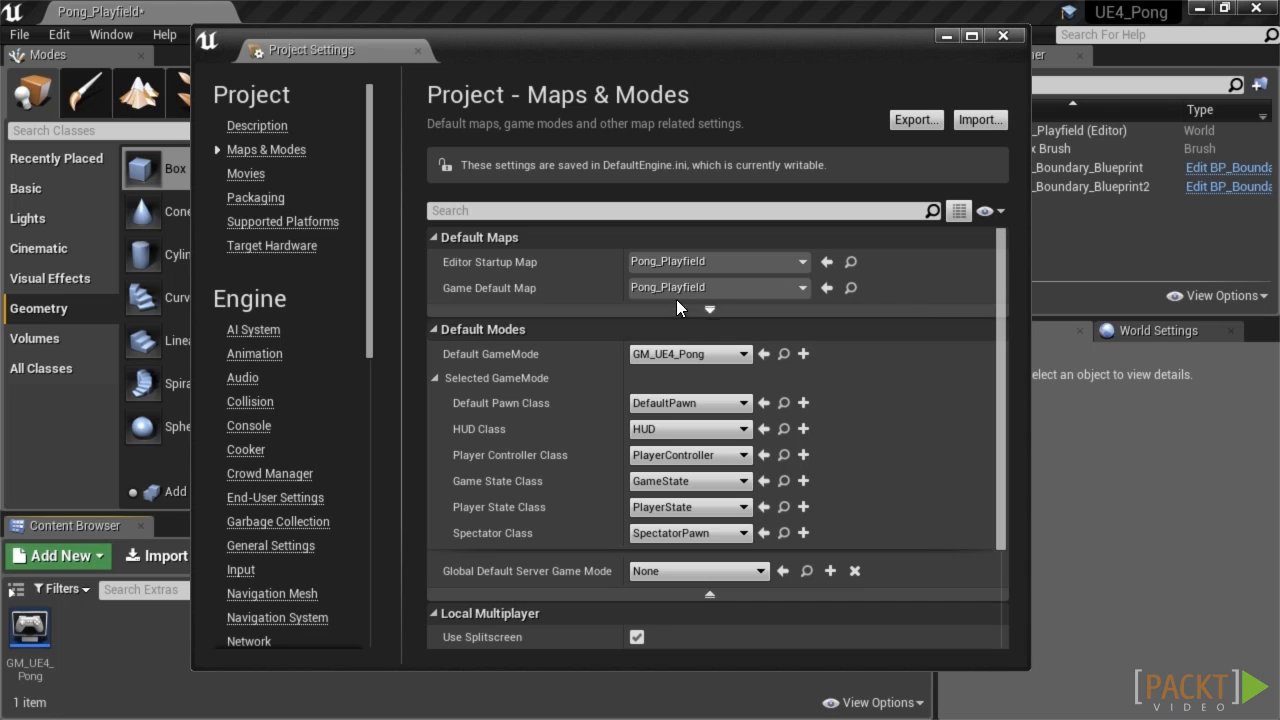
{"action": "left_click", "coordinate": [1004, 35]}
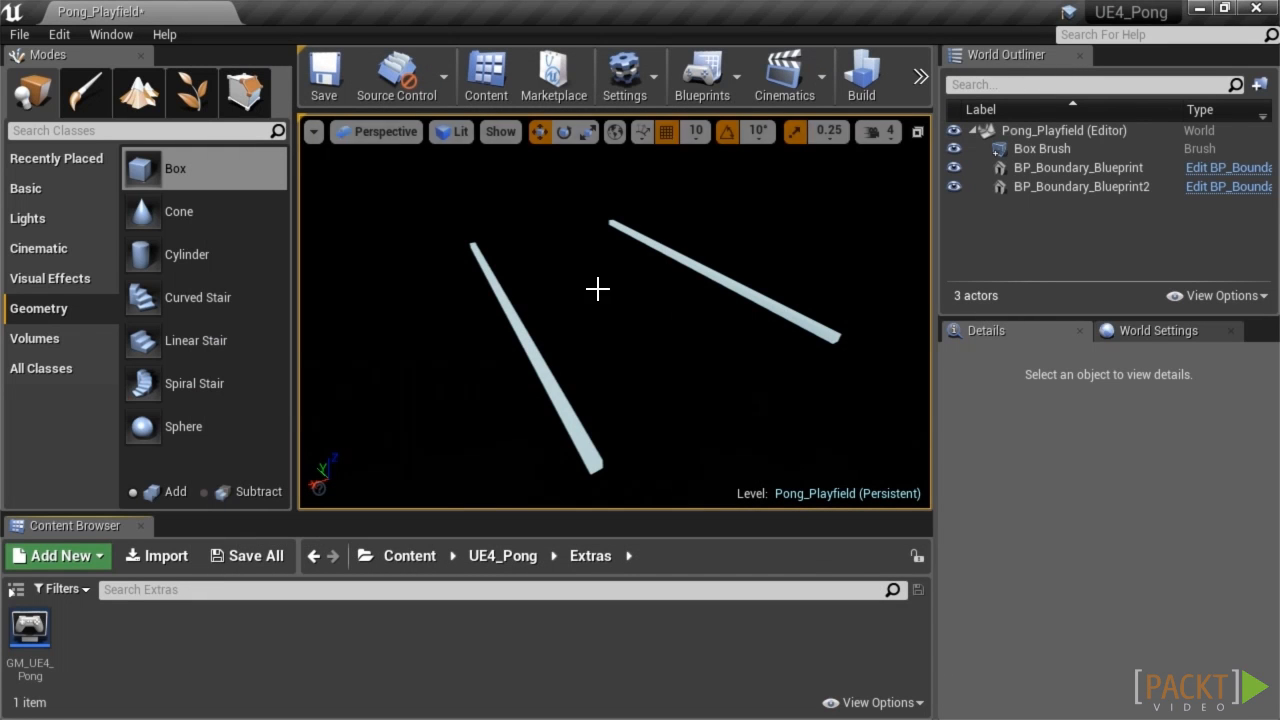
{"action": "left_click", "coordinate": [340, 88]}
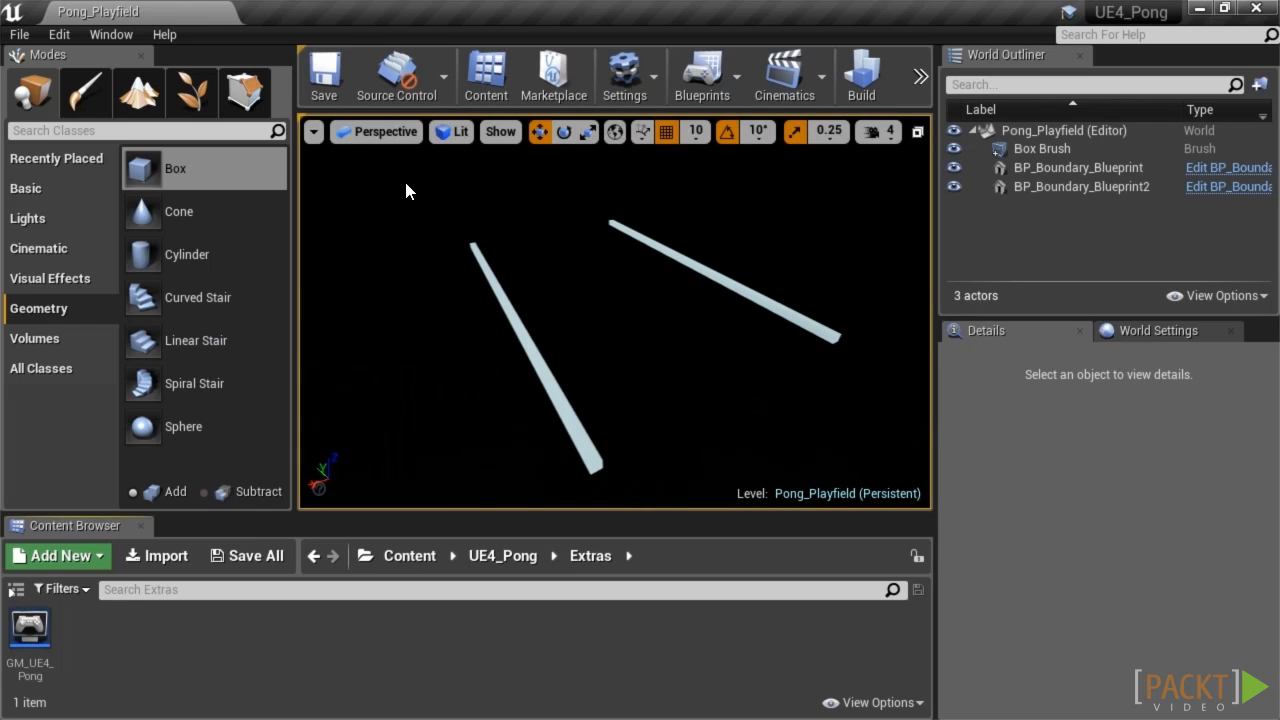